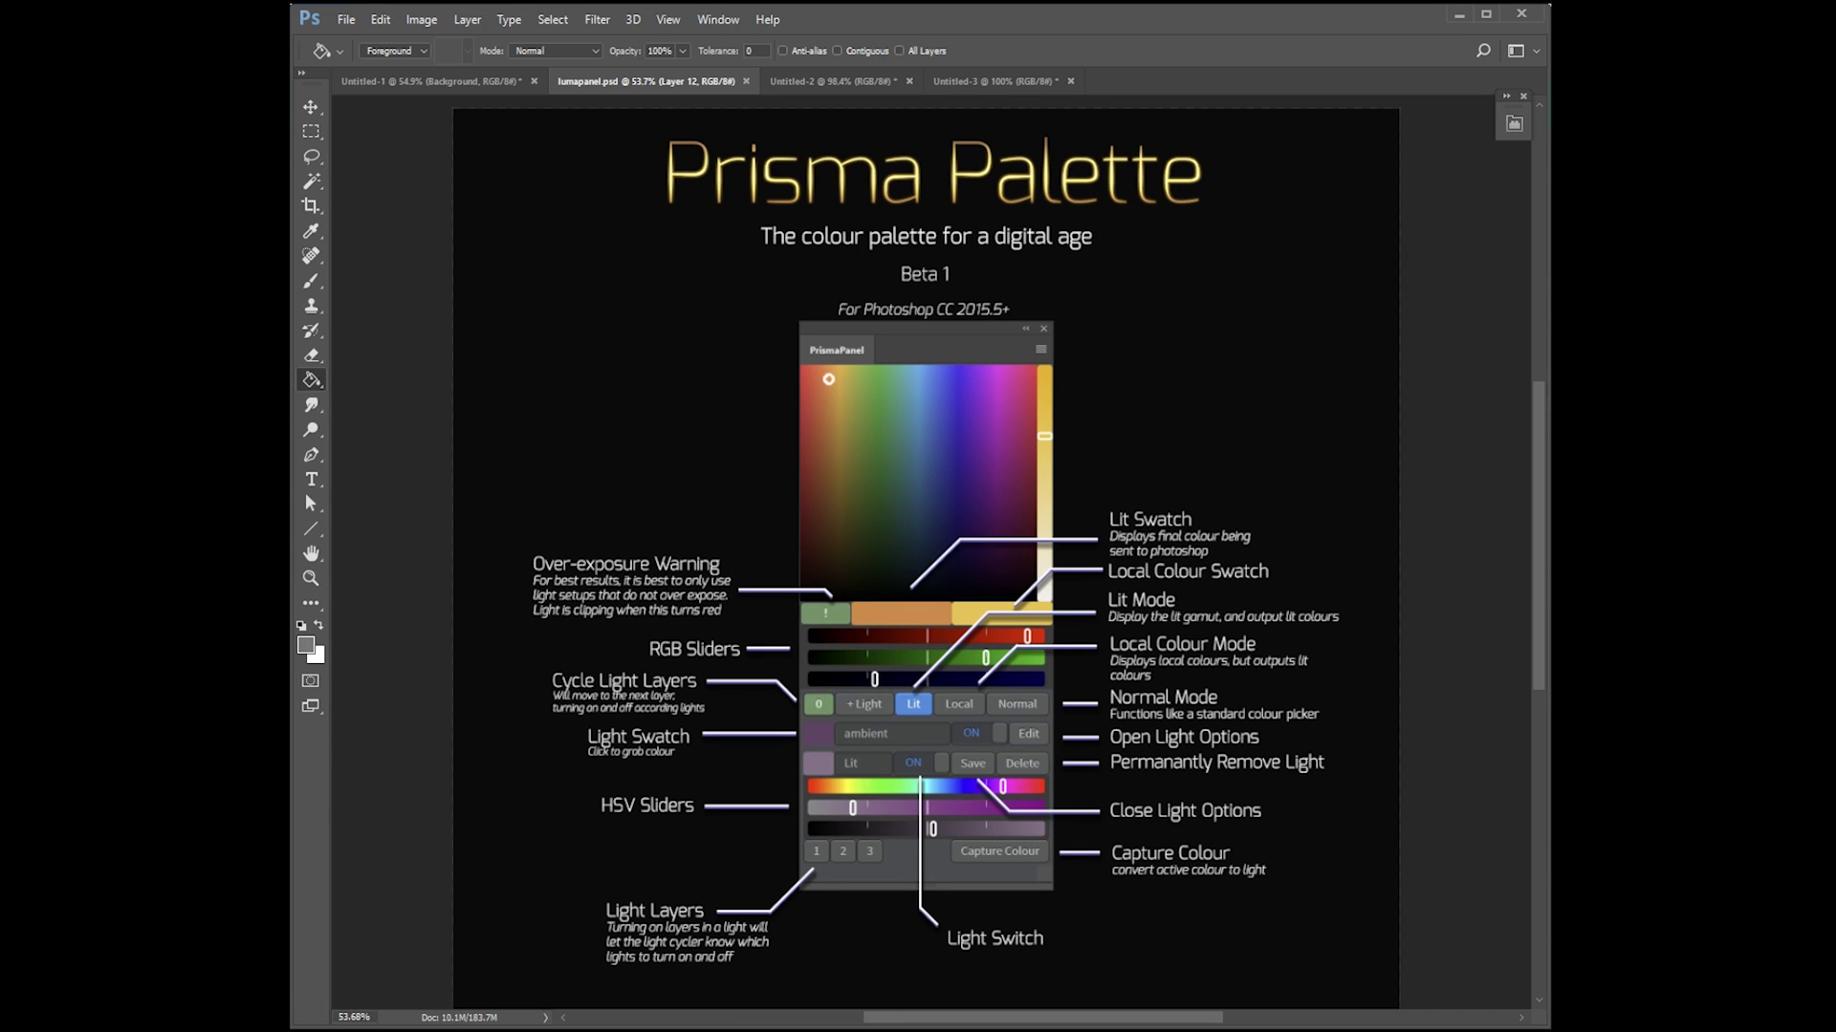
# Step: Open the Prisma Palette in the Untitled-3 document and pick a saturated blue at full brightness
pyautogui.click(971, 84)
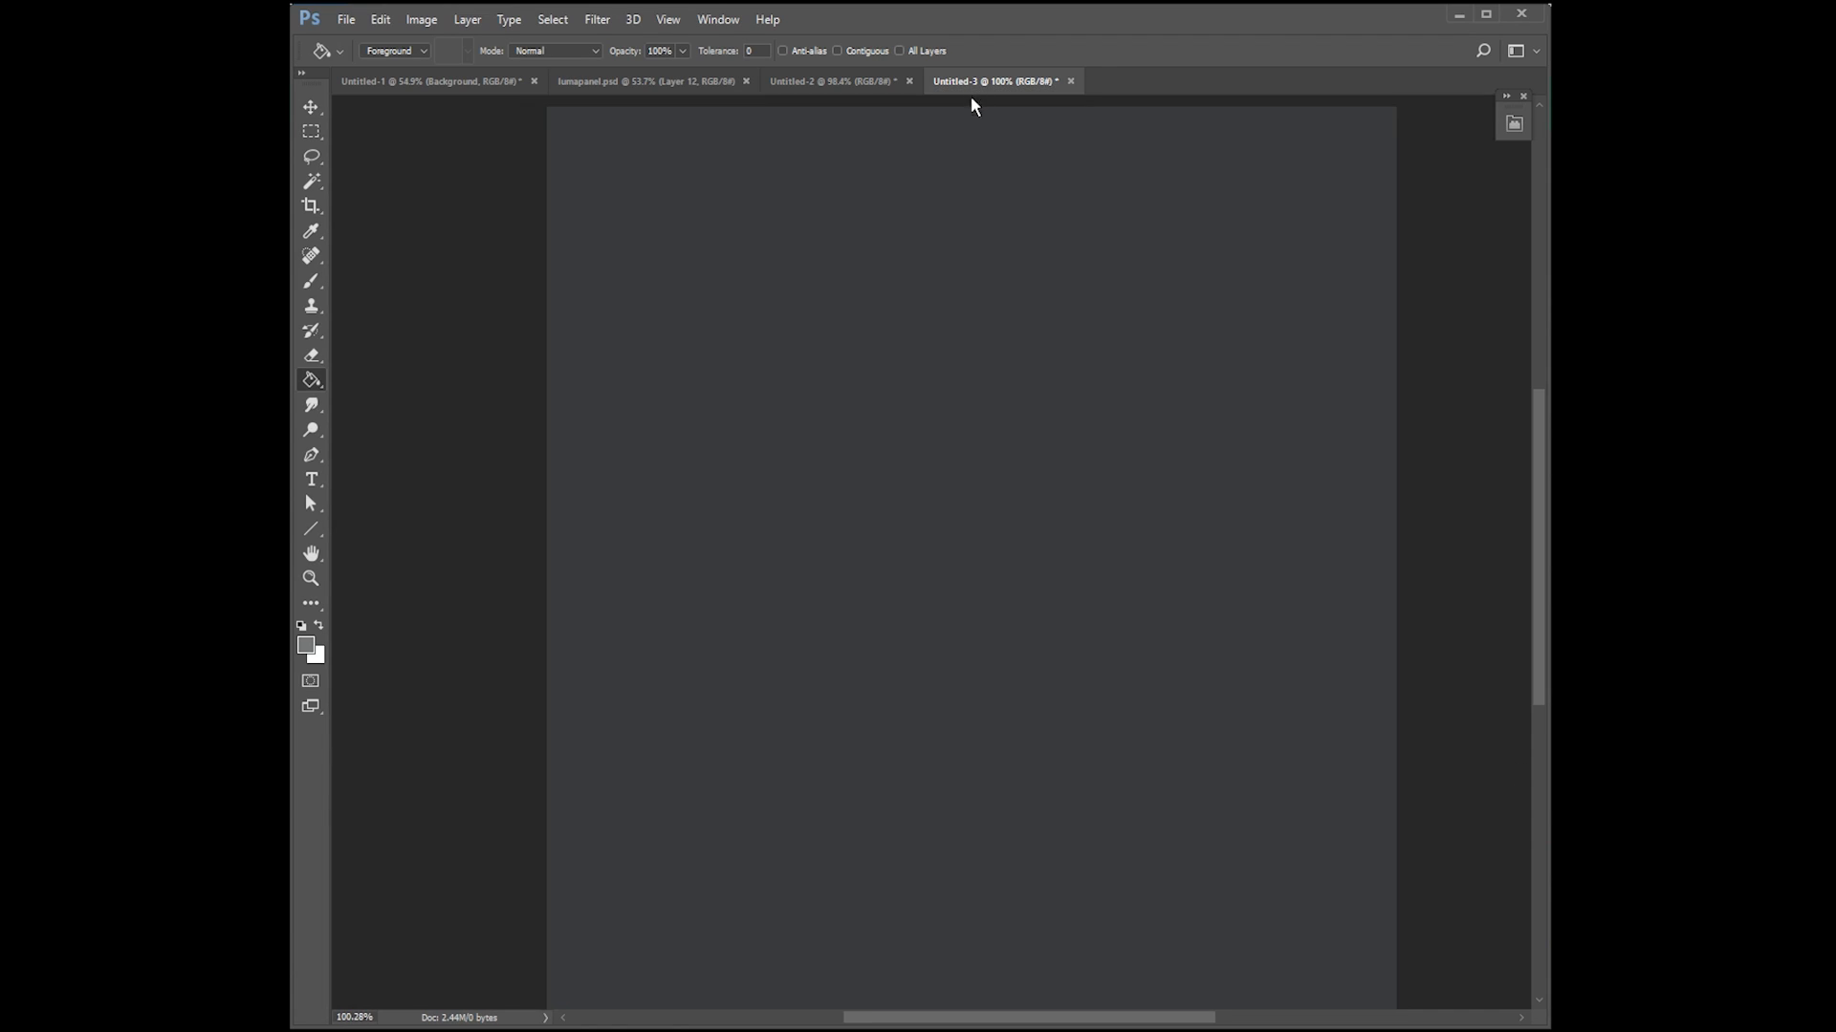
pyautogui.click(1515, 123)
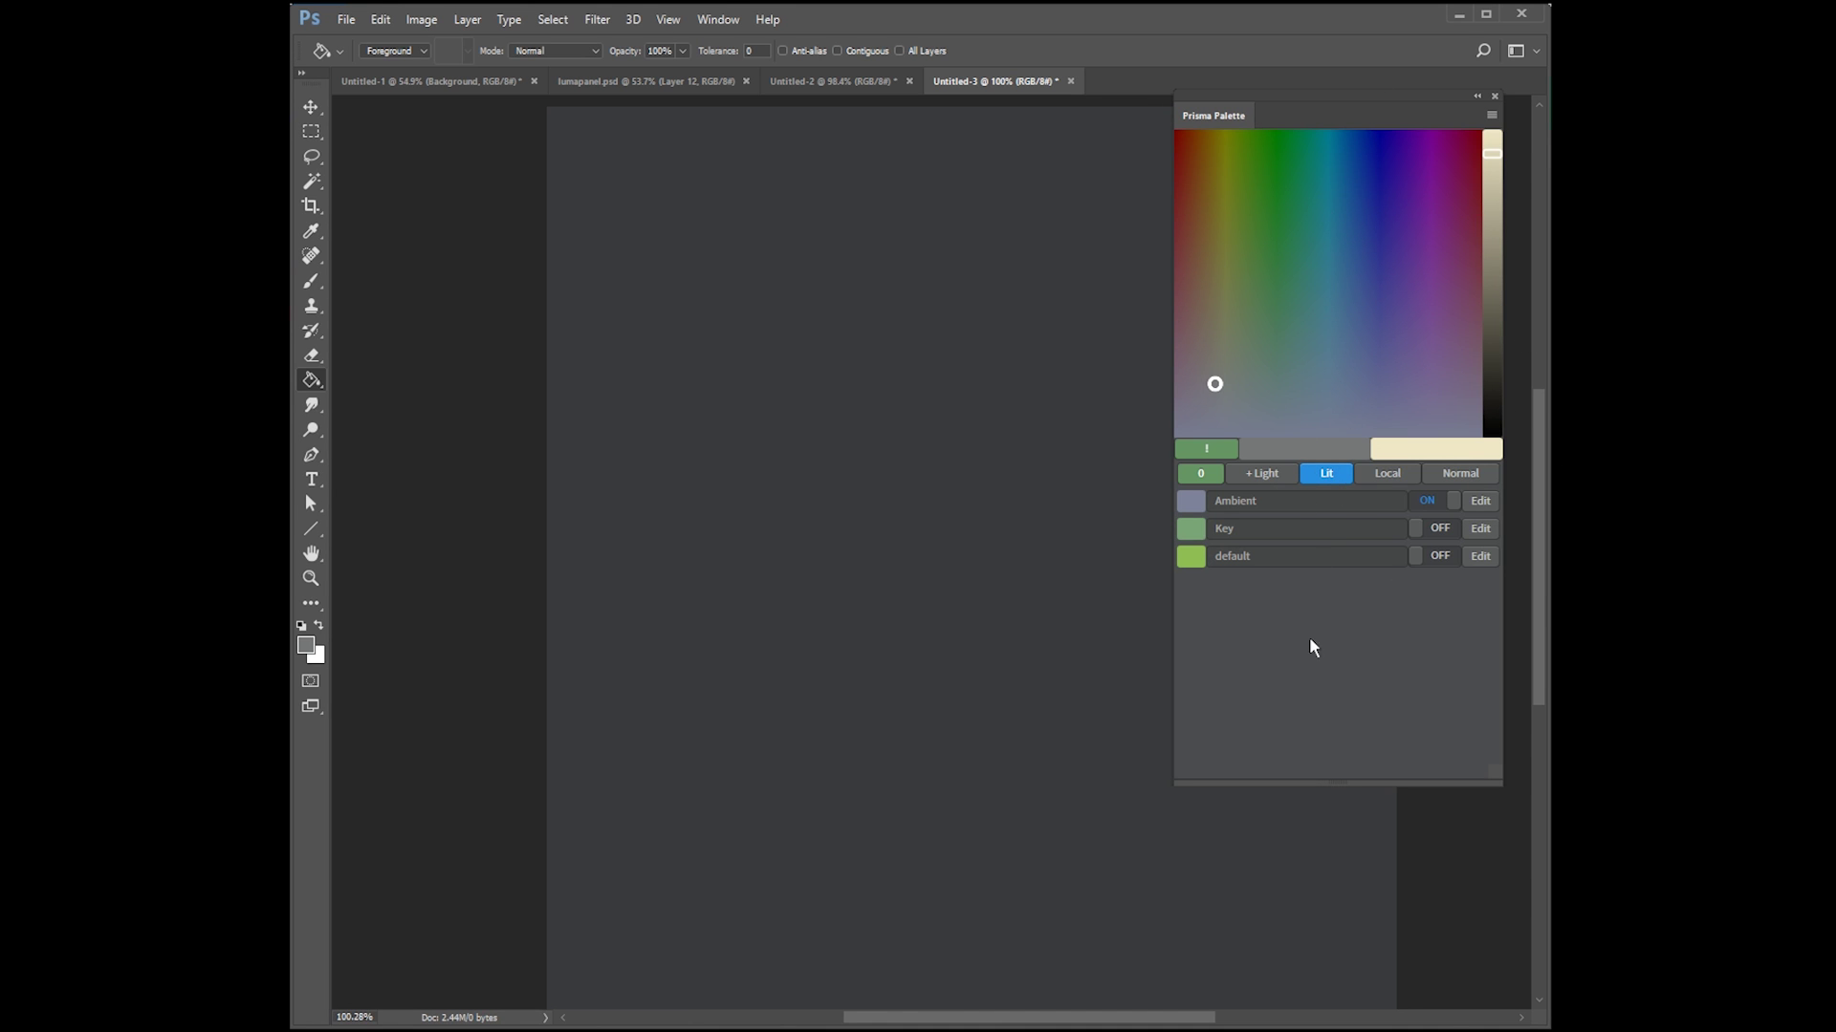
pyautogui.click(1339, 220)
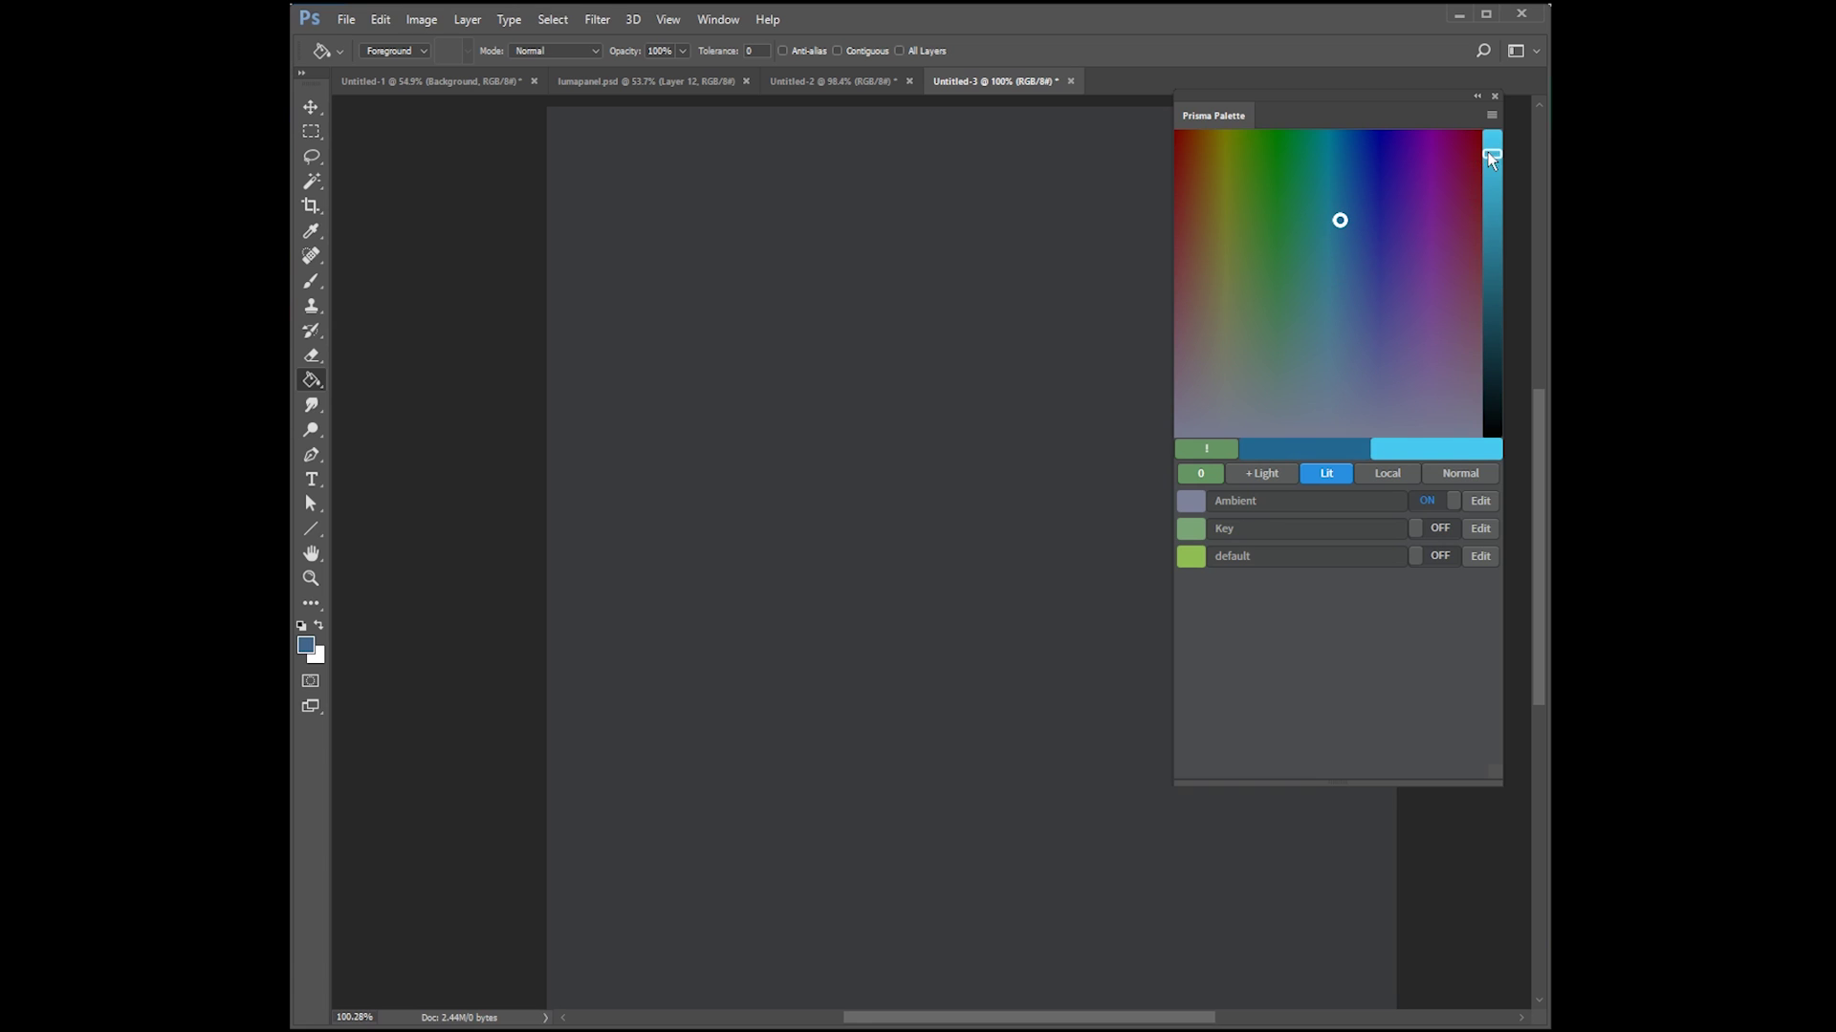
pyautogui.moveTo(1489, 155); pyautogui.dragTo(1491, 140)
pyautogui.moveTo(1379, 227)
pyautogui.mouseDown()
pyautogui.moveTo(1254, 192)
pyautogui.moveTo(1340, 271)
pyautogui.moveTo(1377, 224)
pyautogui.mouseUp()
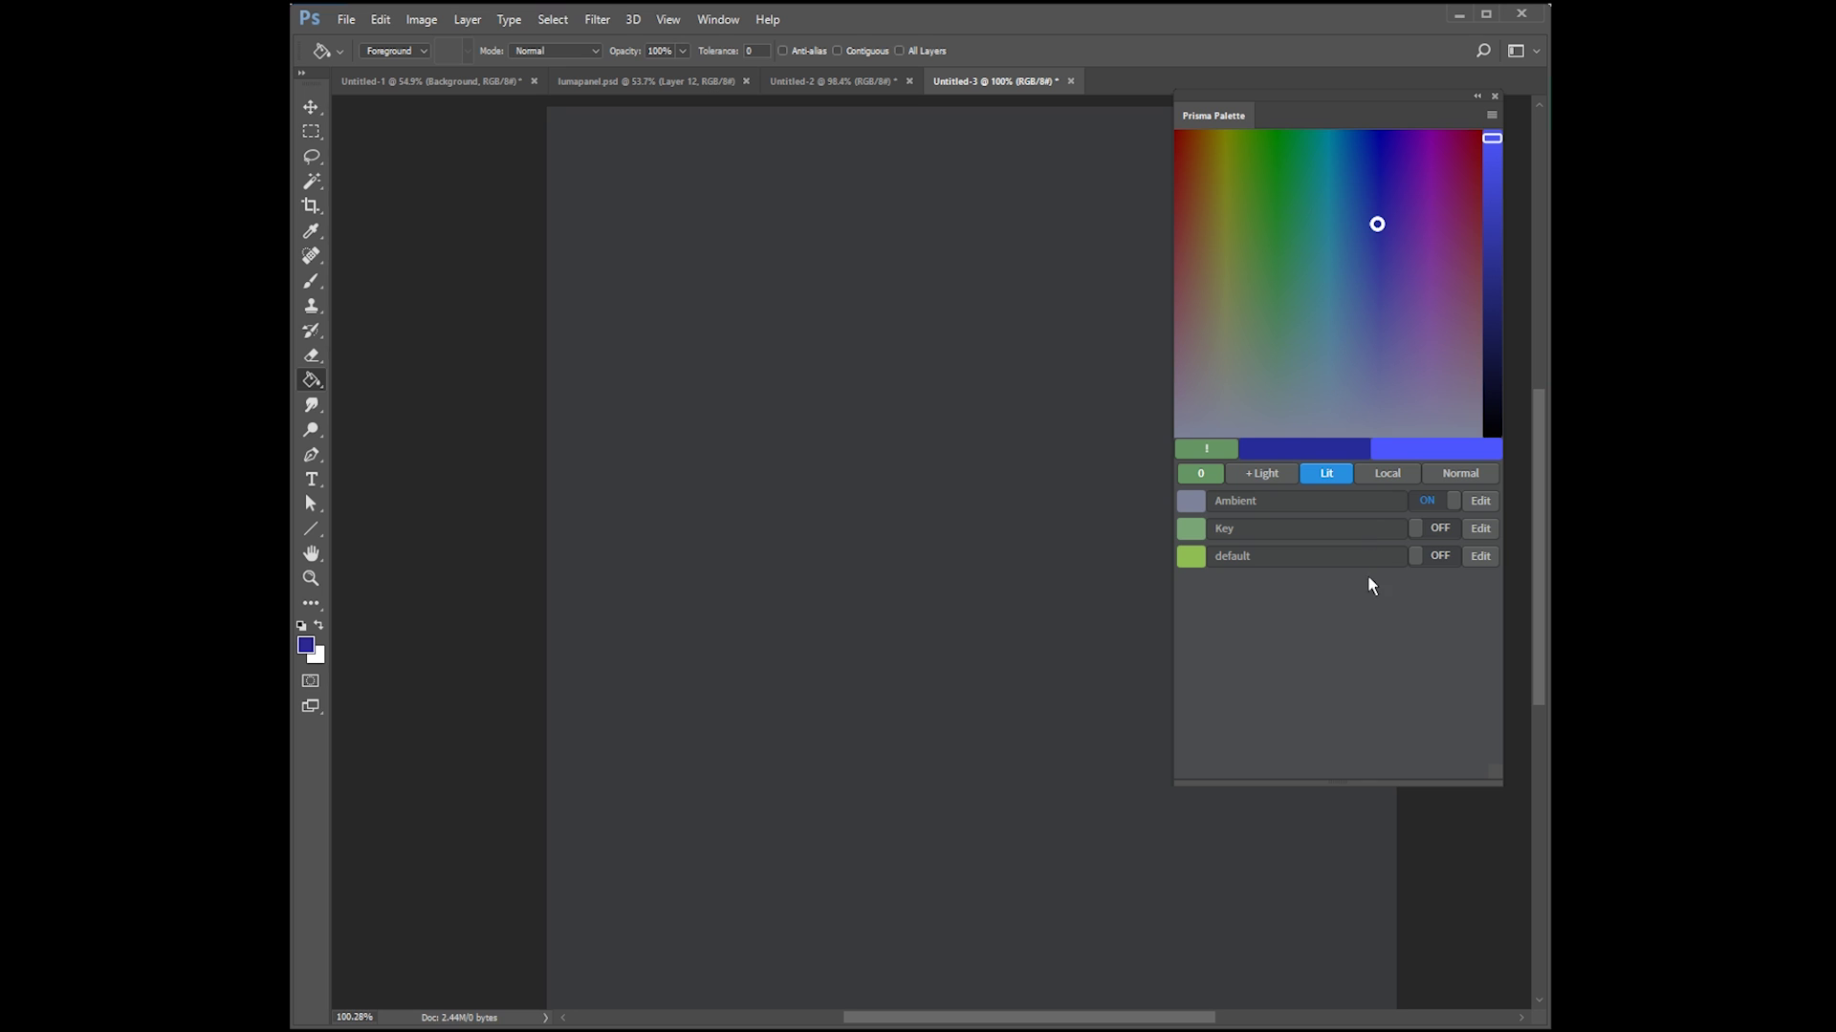
# Step: Switch the Key light on and back off to compare its effect on the lit gamut
pyautogui.click(1441, 532)
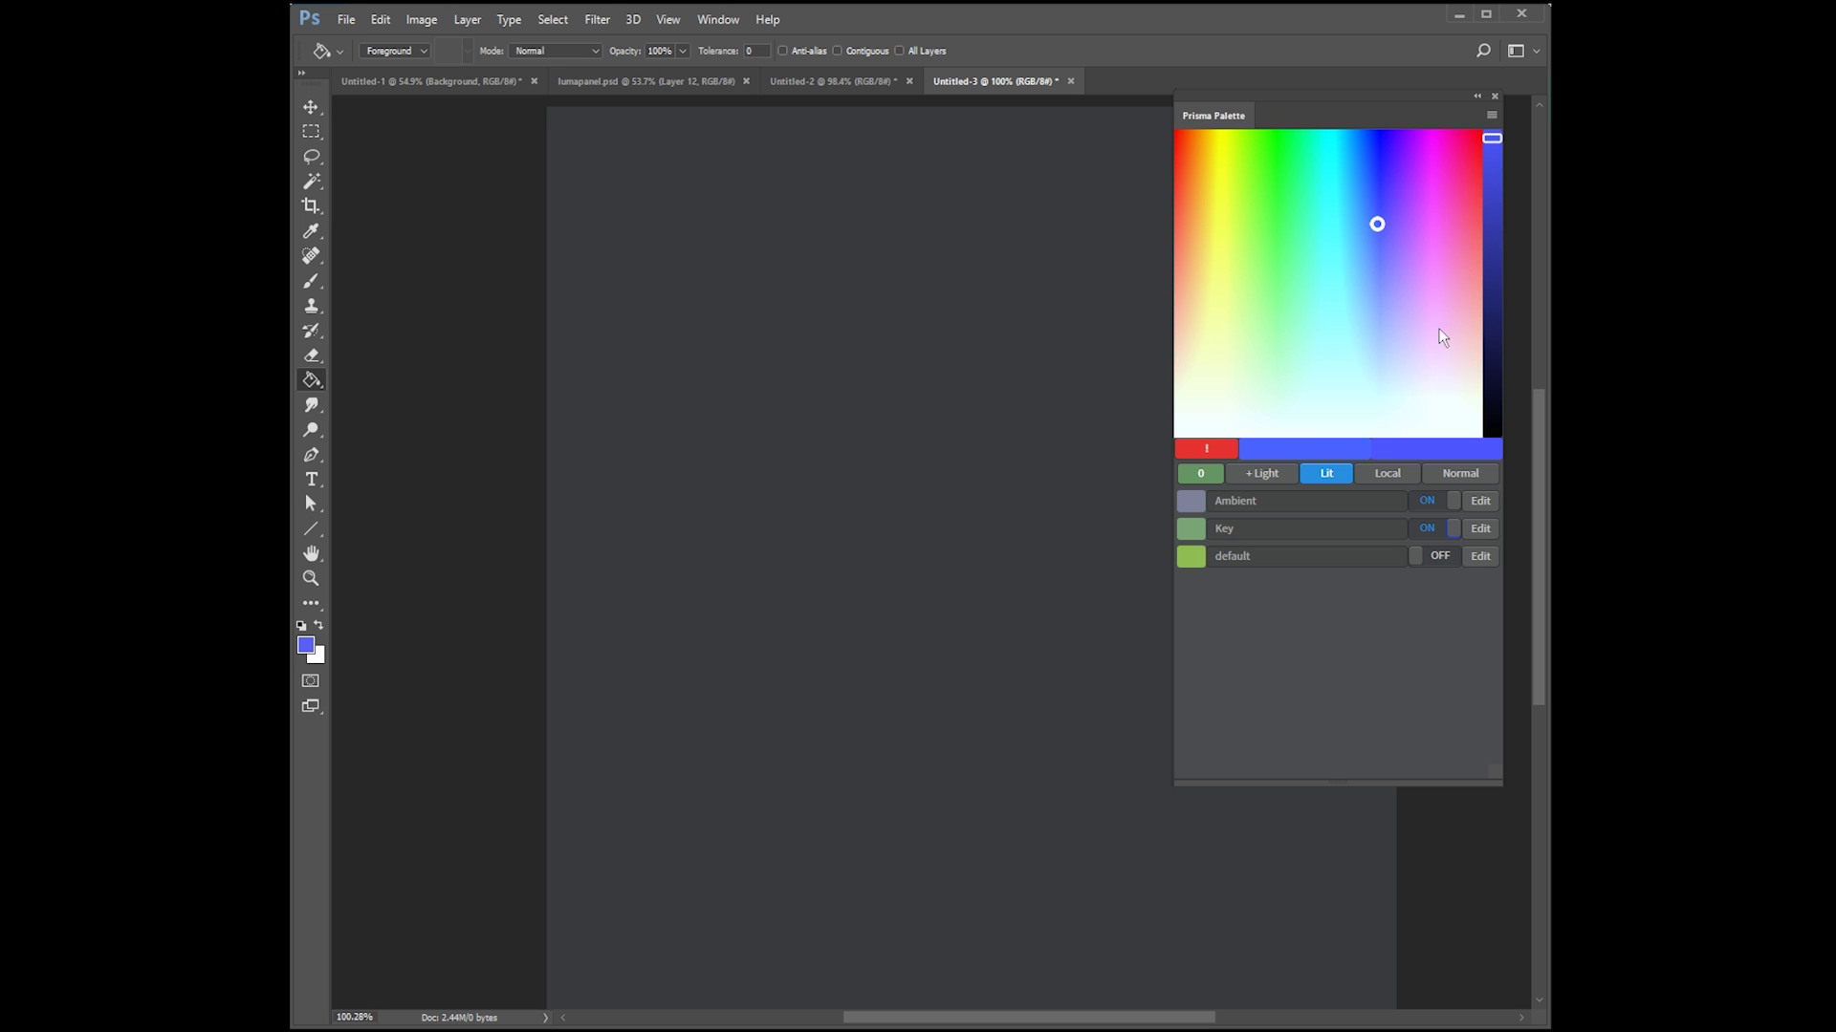
pyautogui.click(1450, 538)
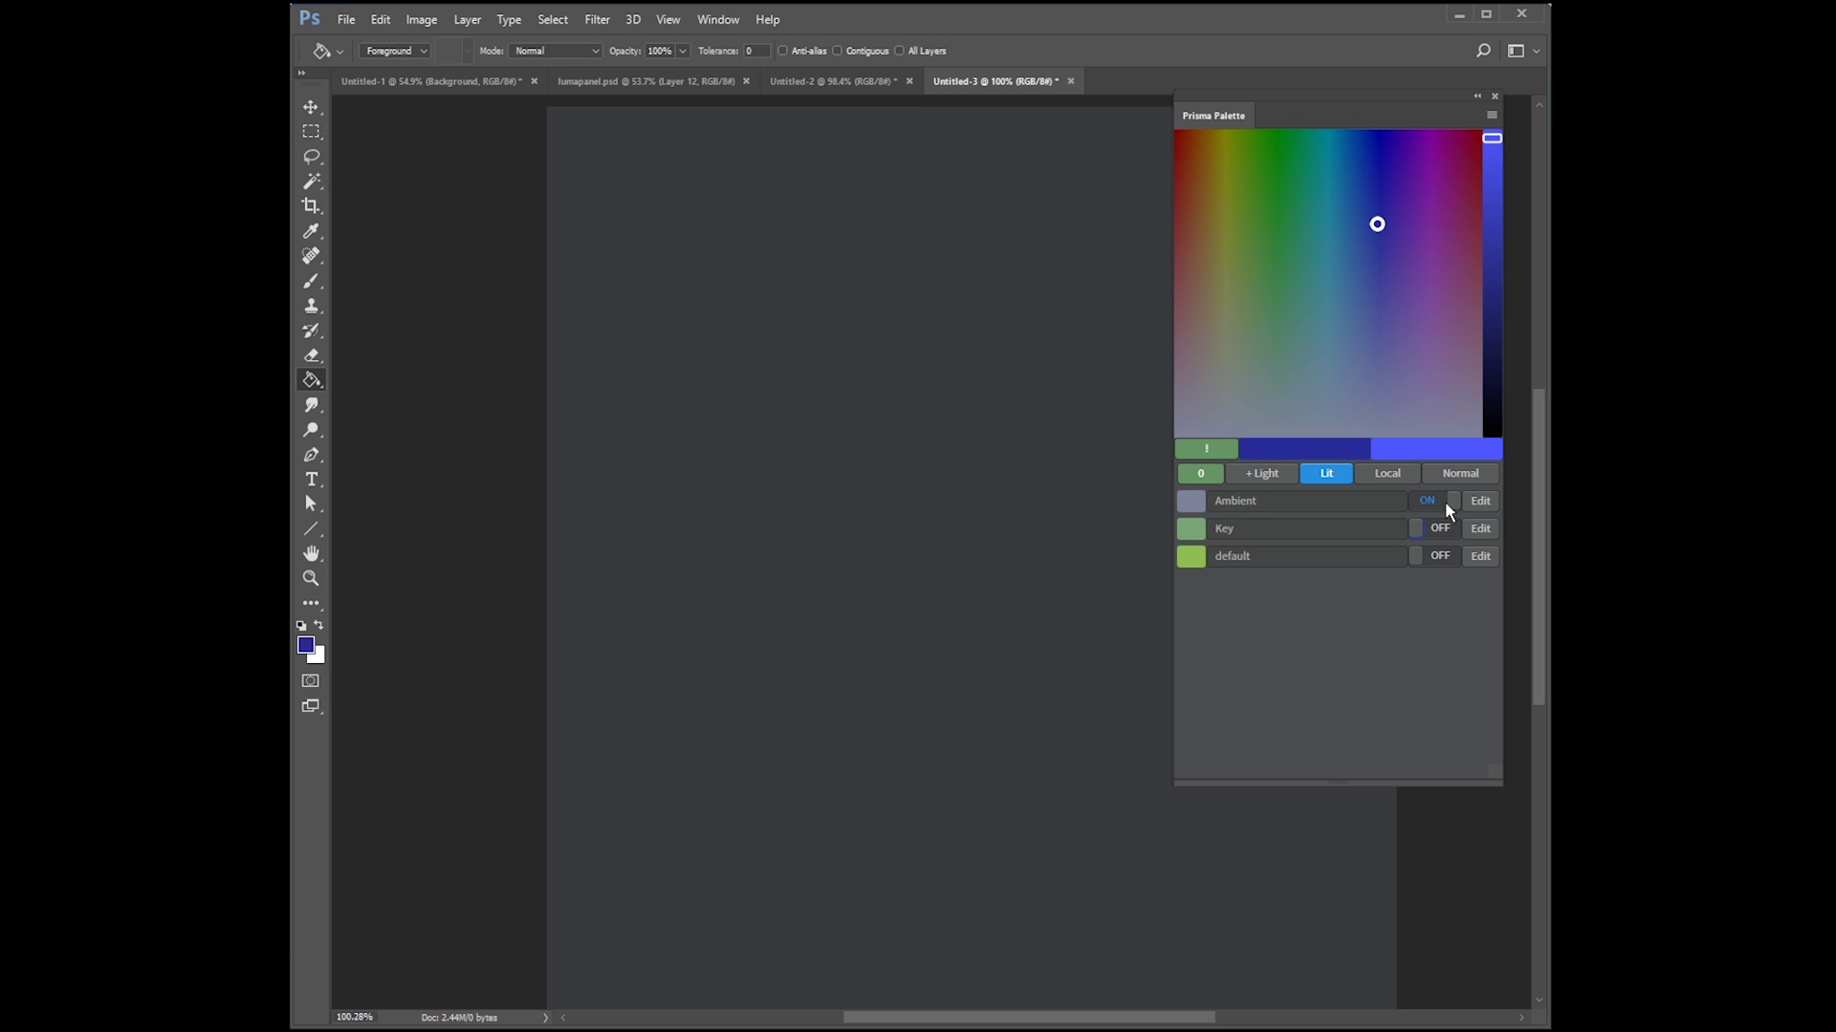
# Step: Add a new light to the Prisma Palette, test its on/off switch and name it dfsfdasd
pyautogui.click(1262, 474)
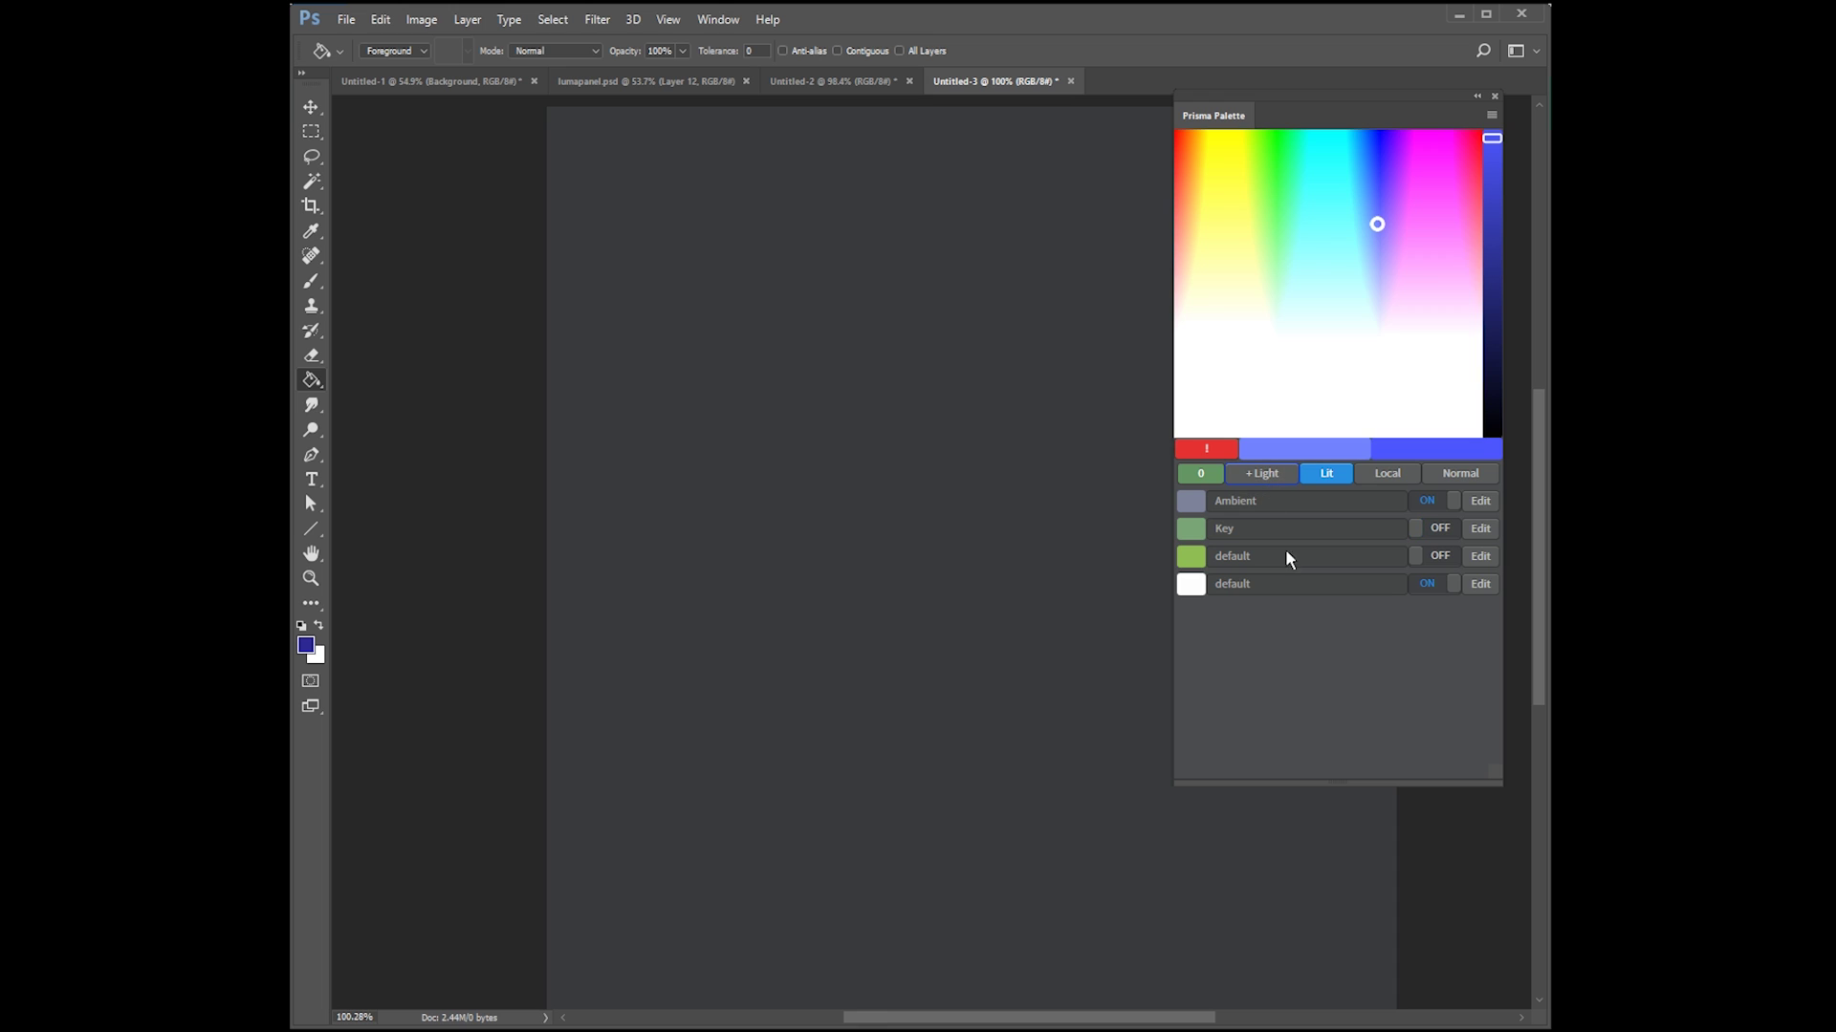
pyautogui.click(1444, 581)
pyautogui.click(1432, 589)
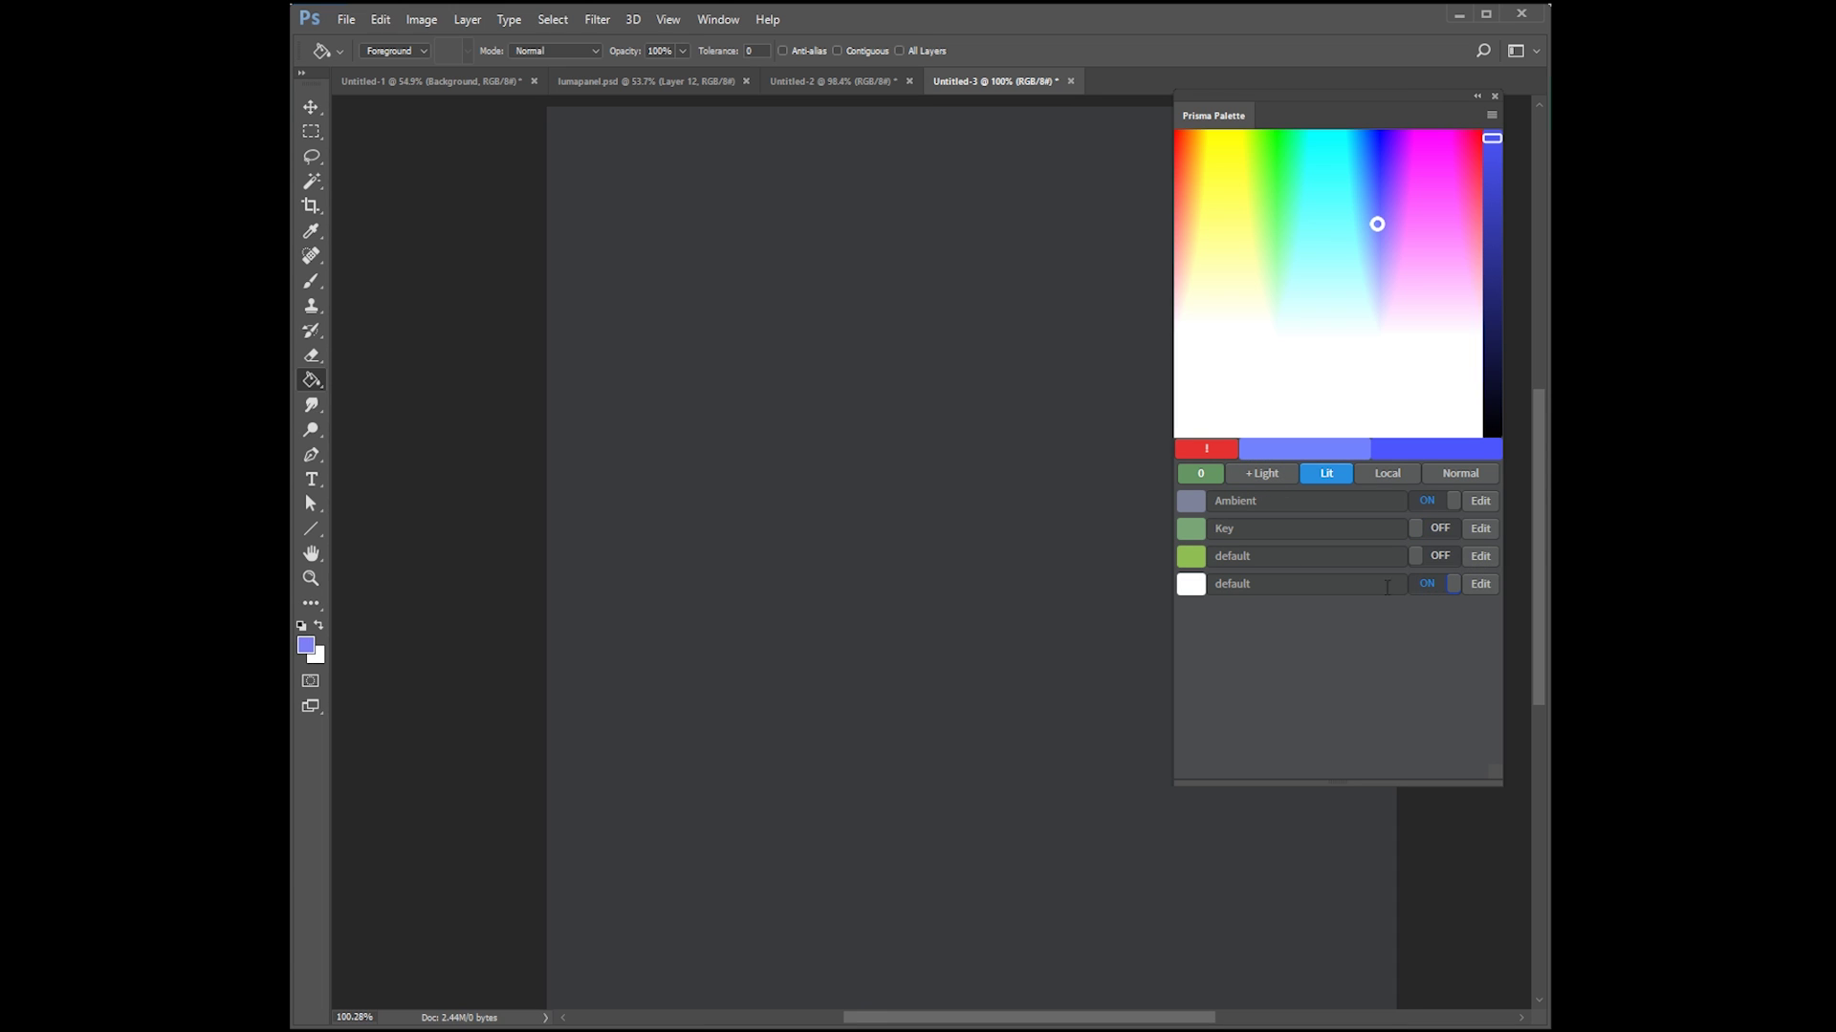
pyautogui.click(1260, 585)
pyautogui.write('dfsfdasd')
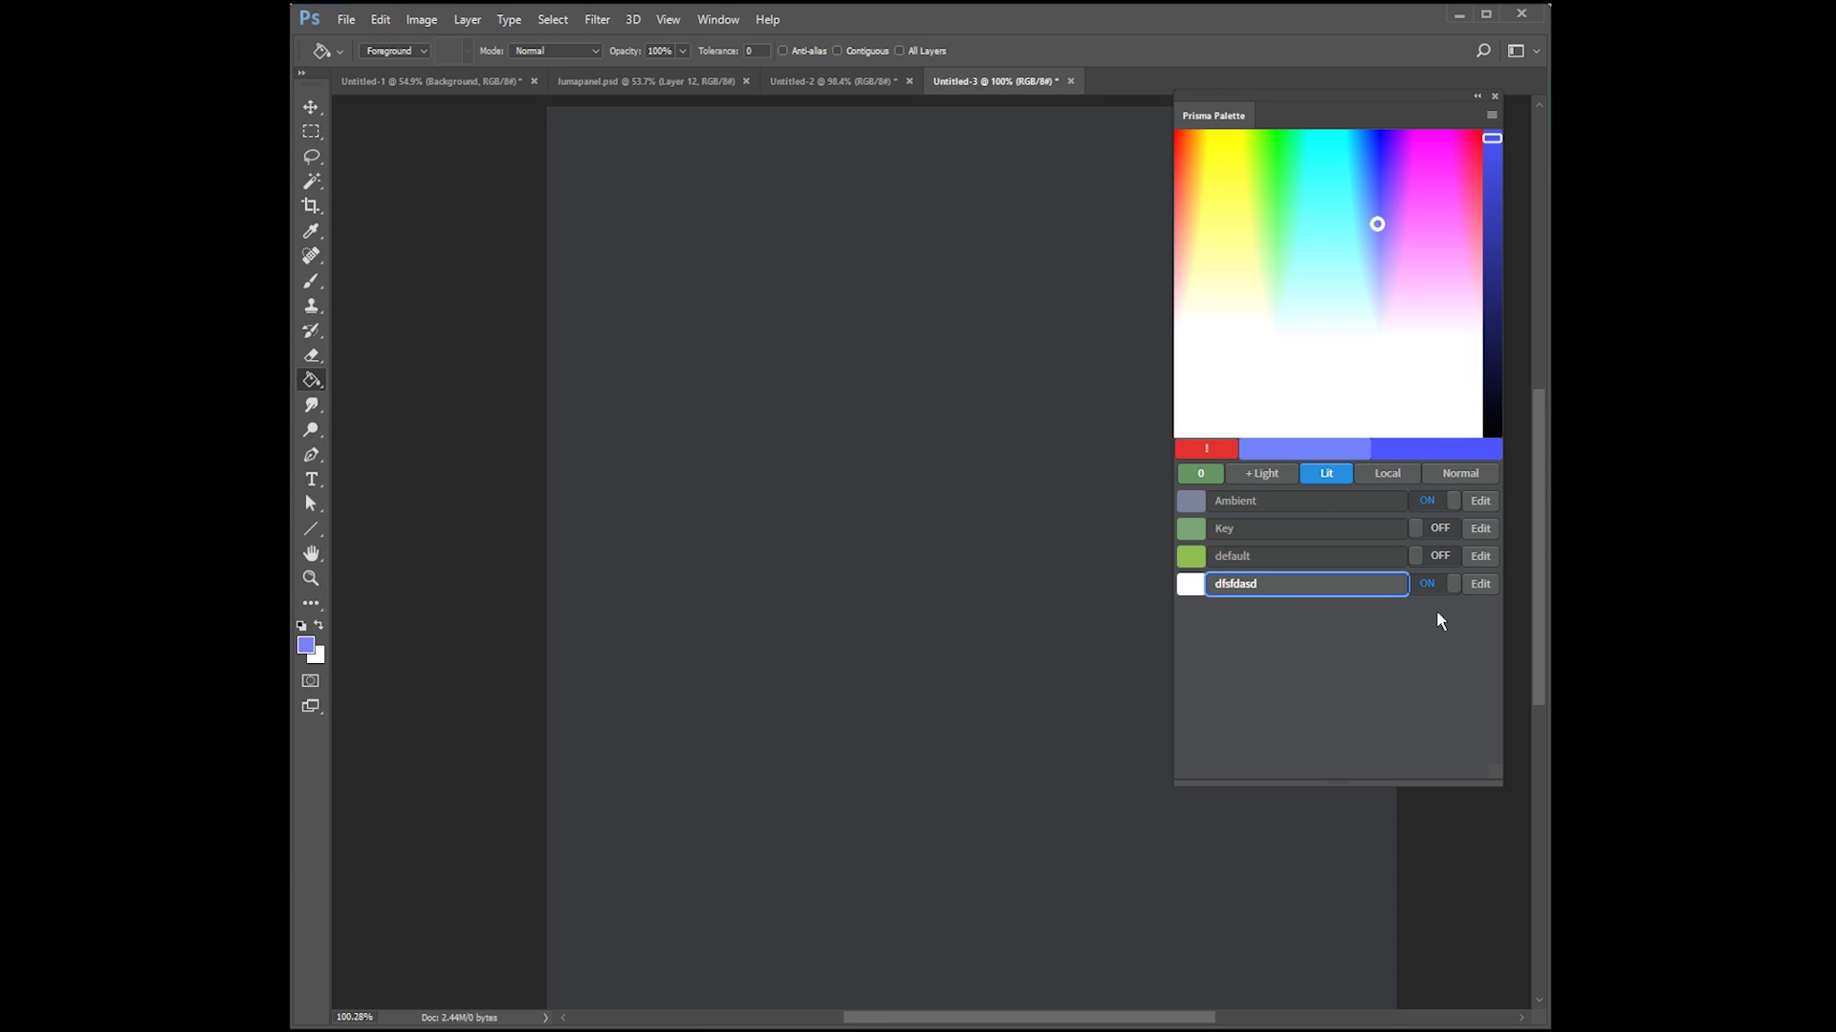
# Step: Lower the brightness of the dfsfdasd light to a dark grey, close its options and remove the light
pyautogui.click(1478, 585)
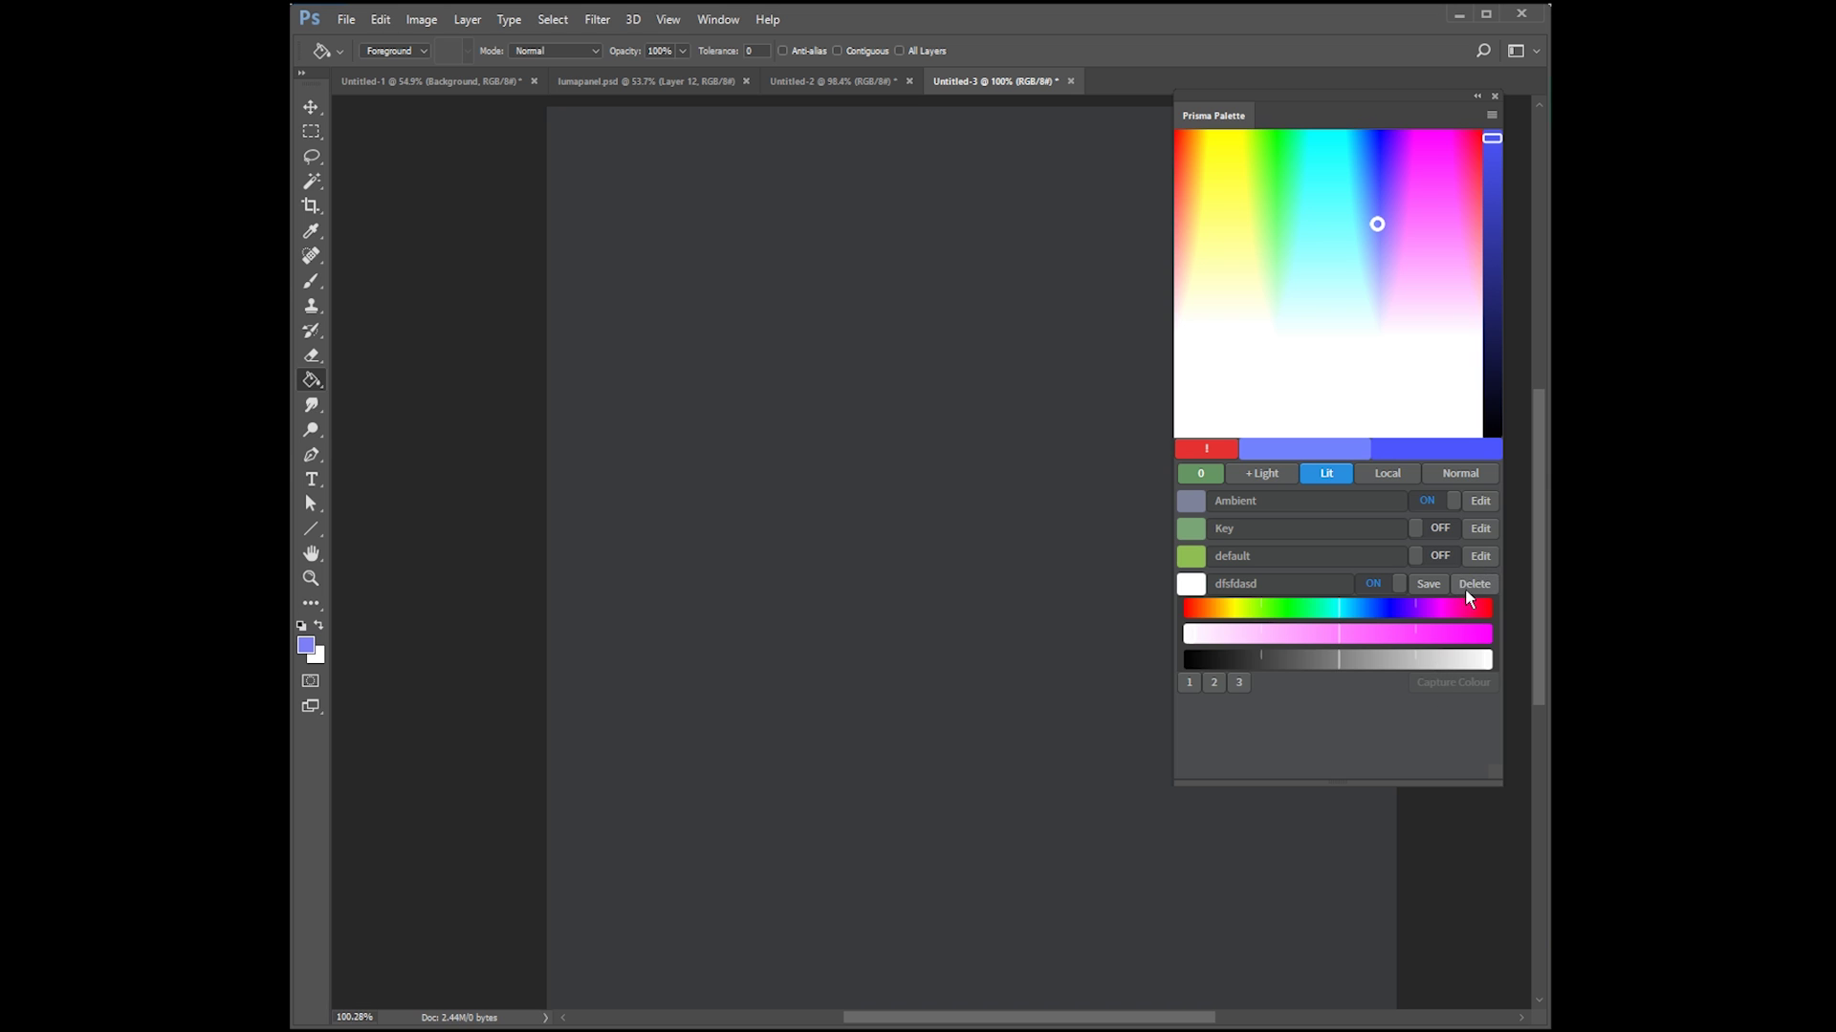
pyautogui.moveTo(1367, 663); pyautogui.dragTo(1282, 664)
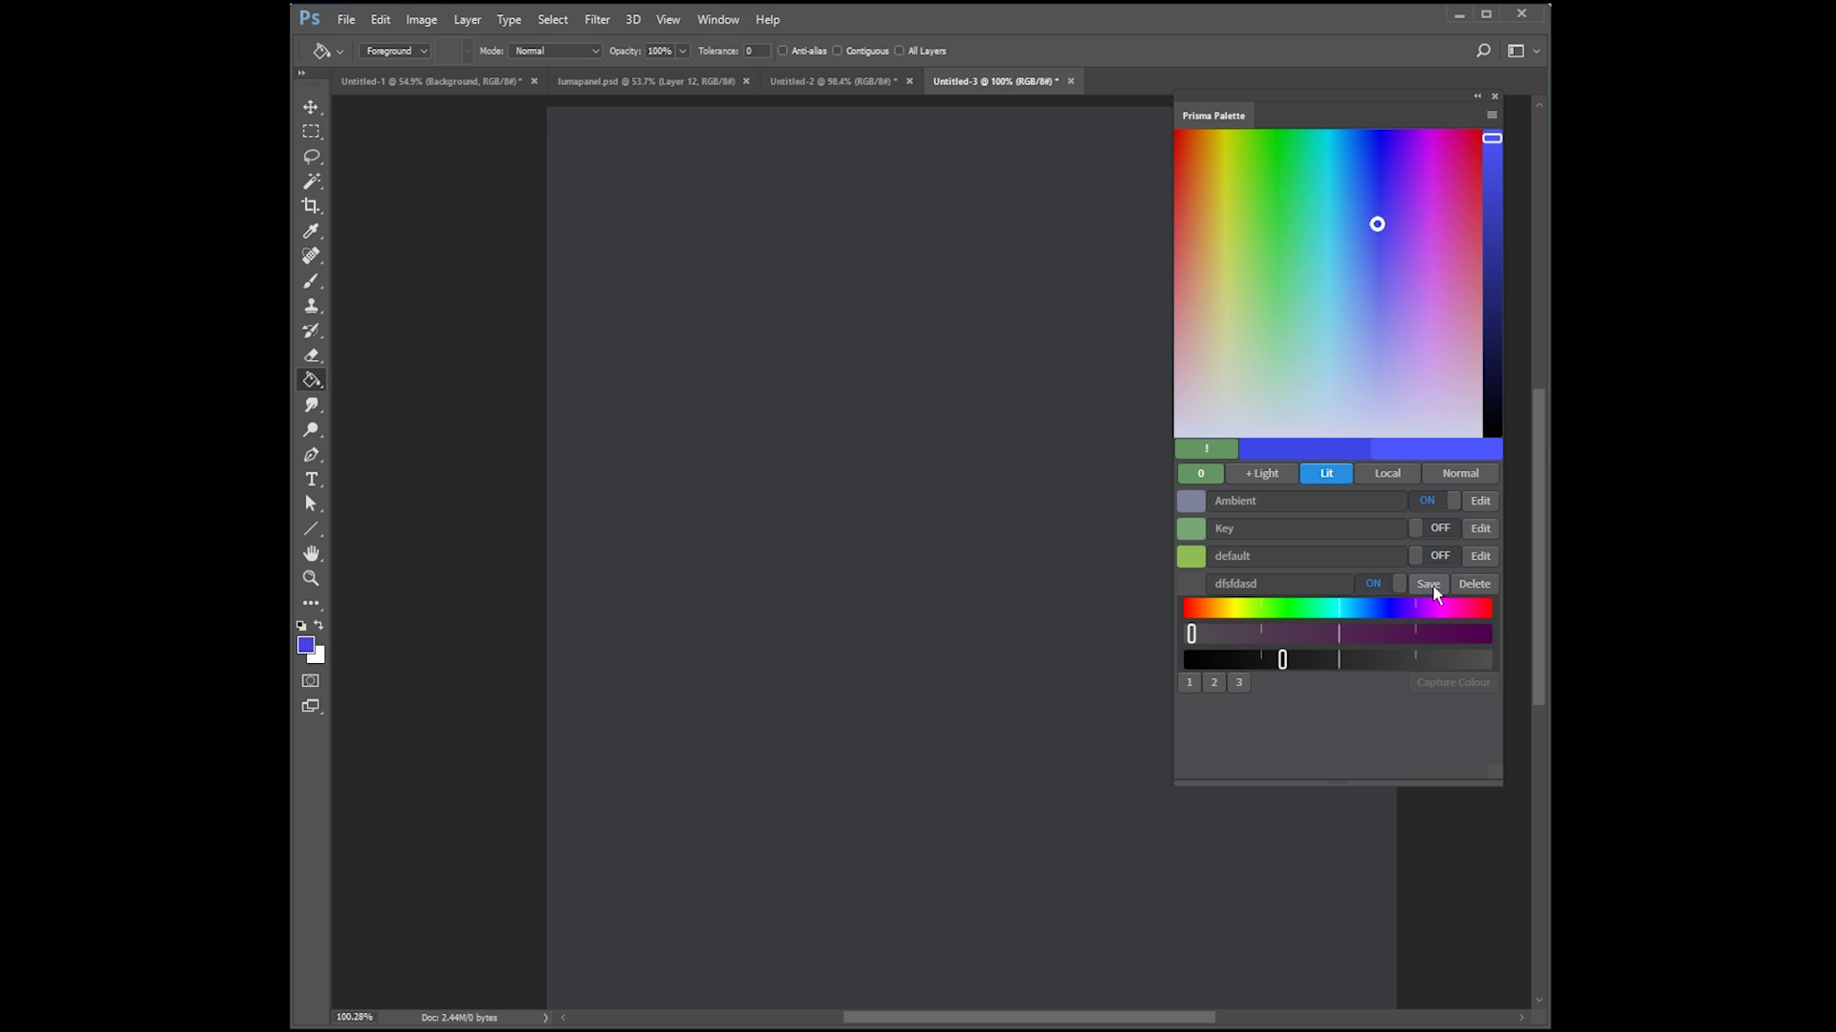
pyautogui.click(1430, 585)
pyautogui.click(1479, 582)
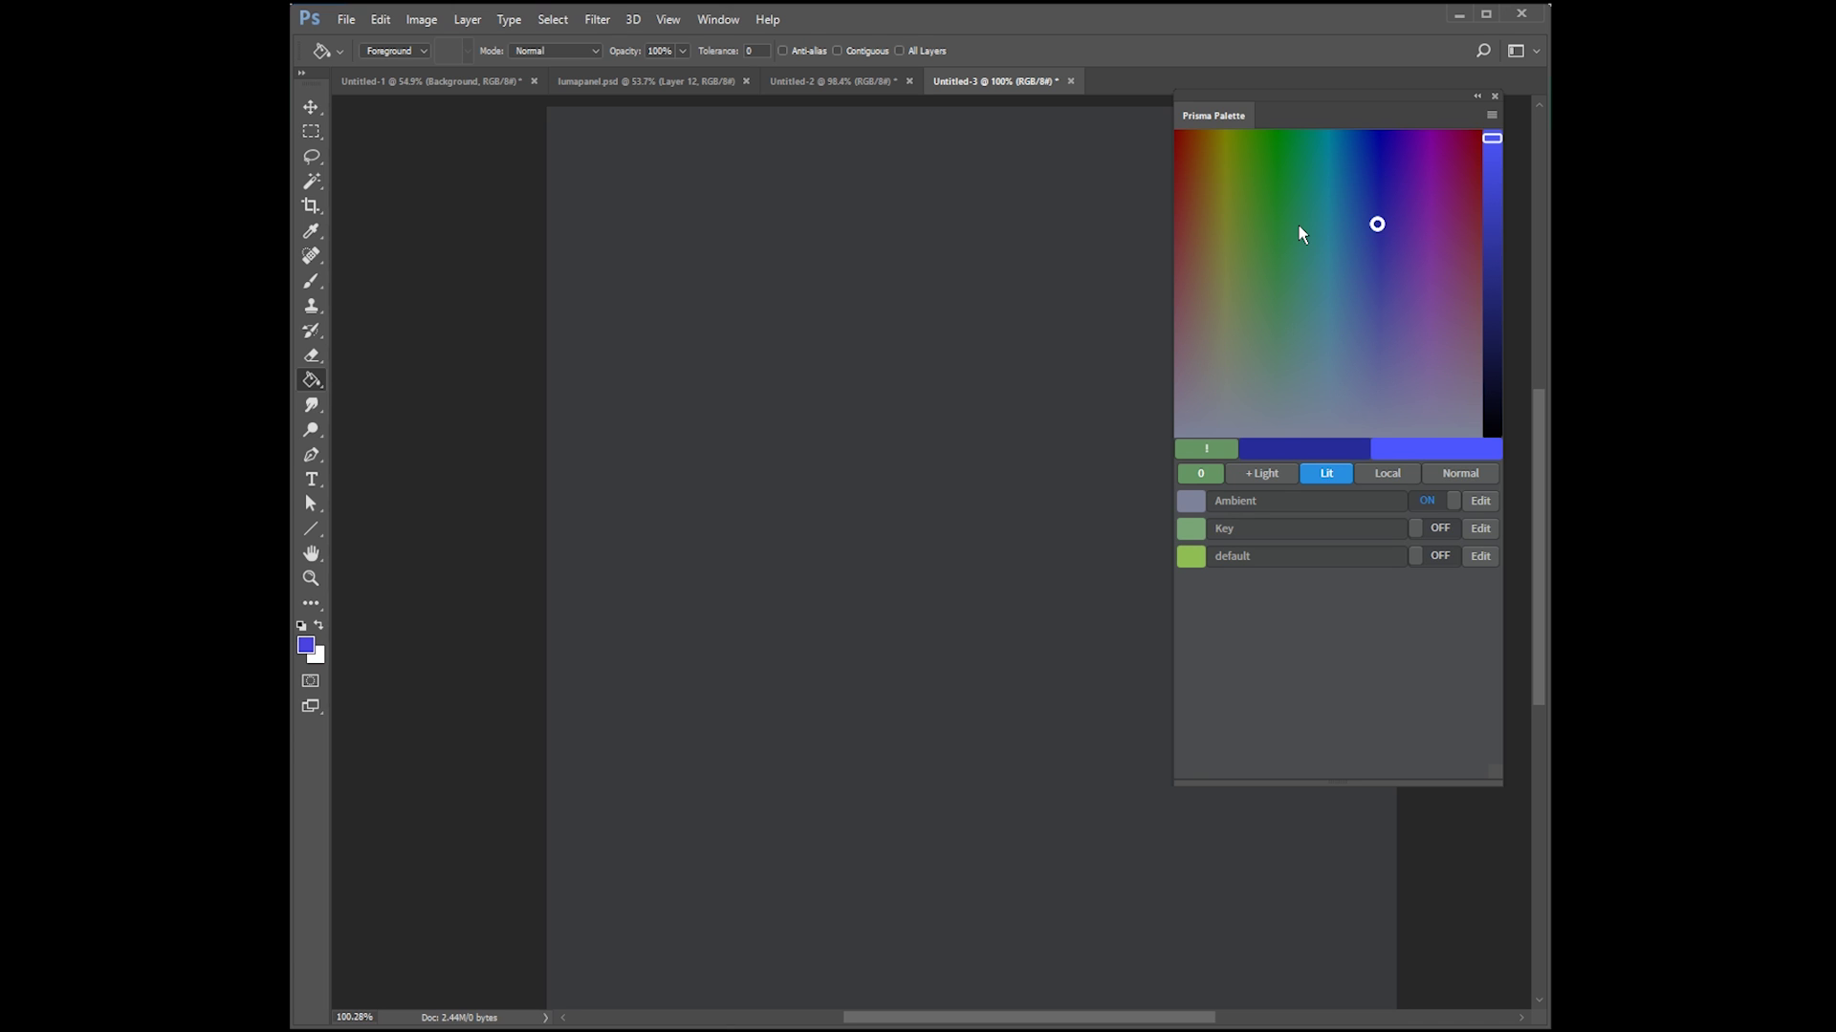
# Step: Brush a red-brown swatch near the canvas's upper edge and an olive-yellow one beside it, using colours from the Ambient-lit gamut
pyautogui.press('b')
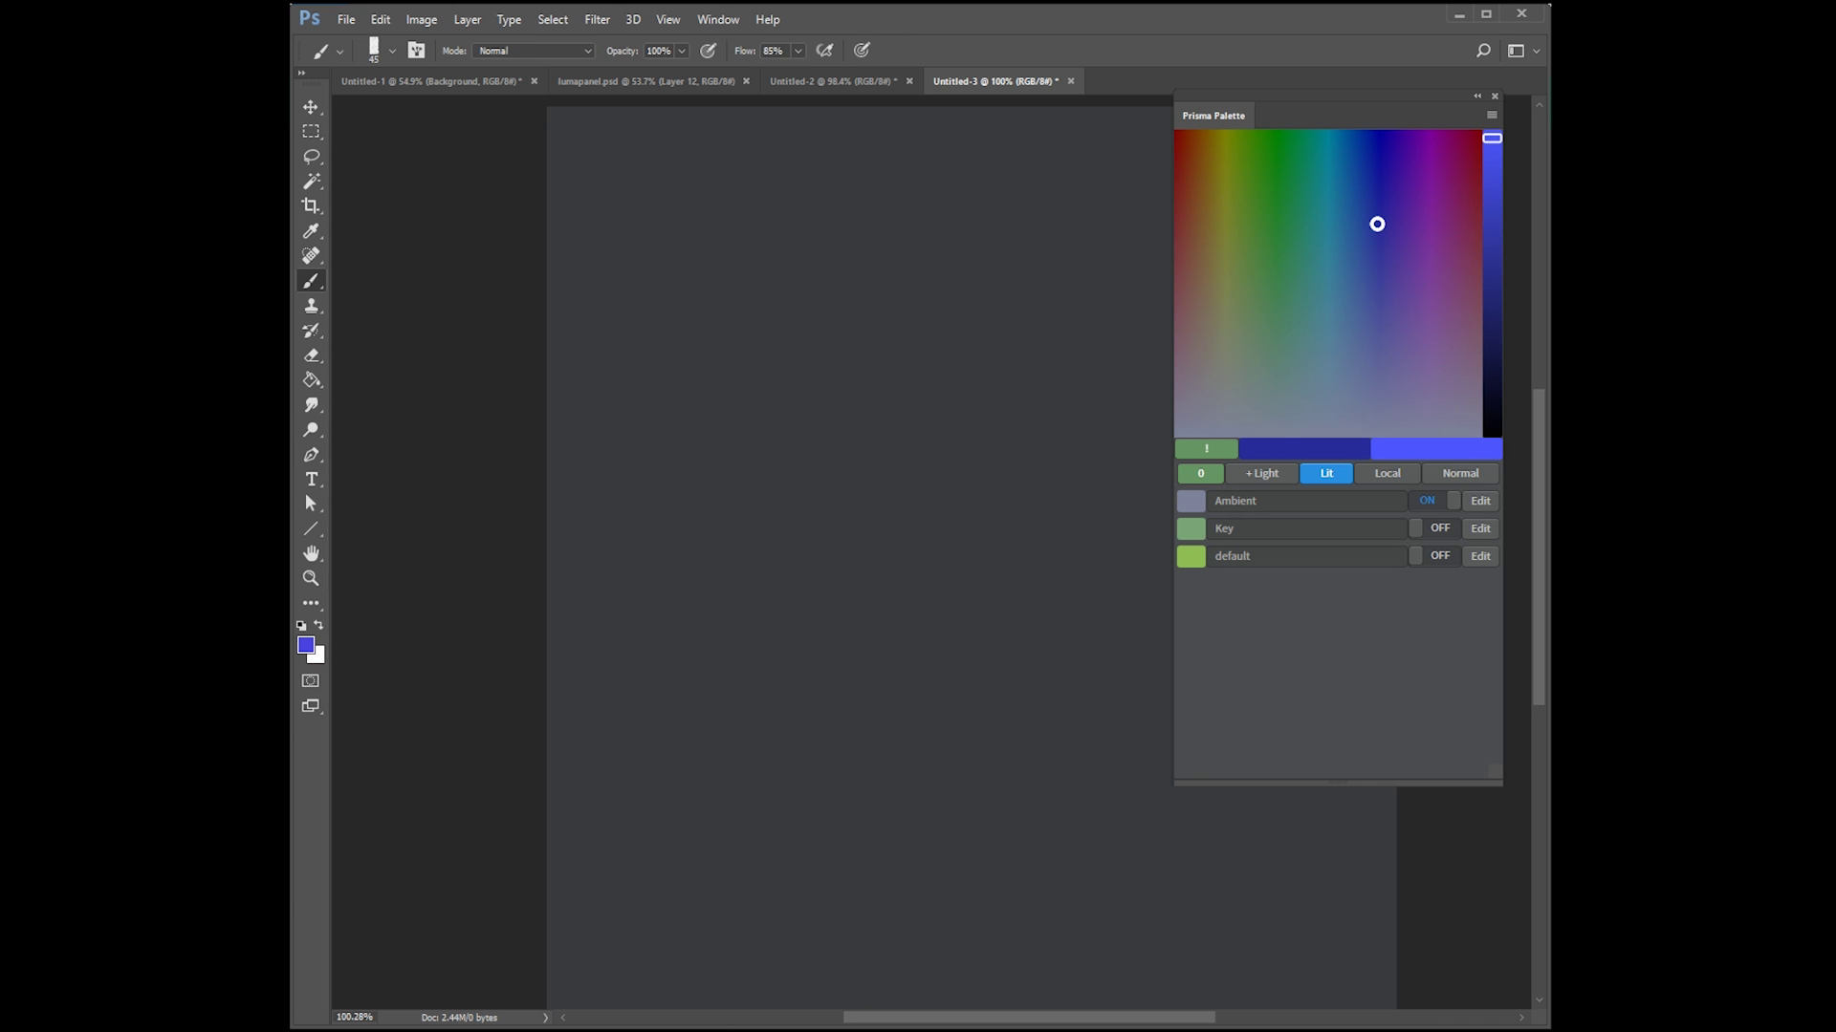
pyautogui.moveTo(1253, 395)
pyautogui.mouseDown()
pyautogui.moveTo(1213, 221)
pyautogui.moveTo(1185, 196)
pyautogui.mouseUp()
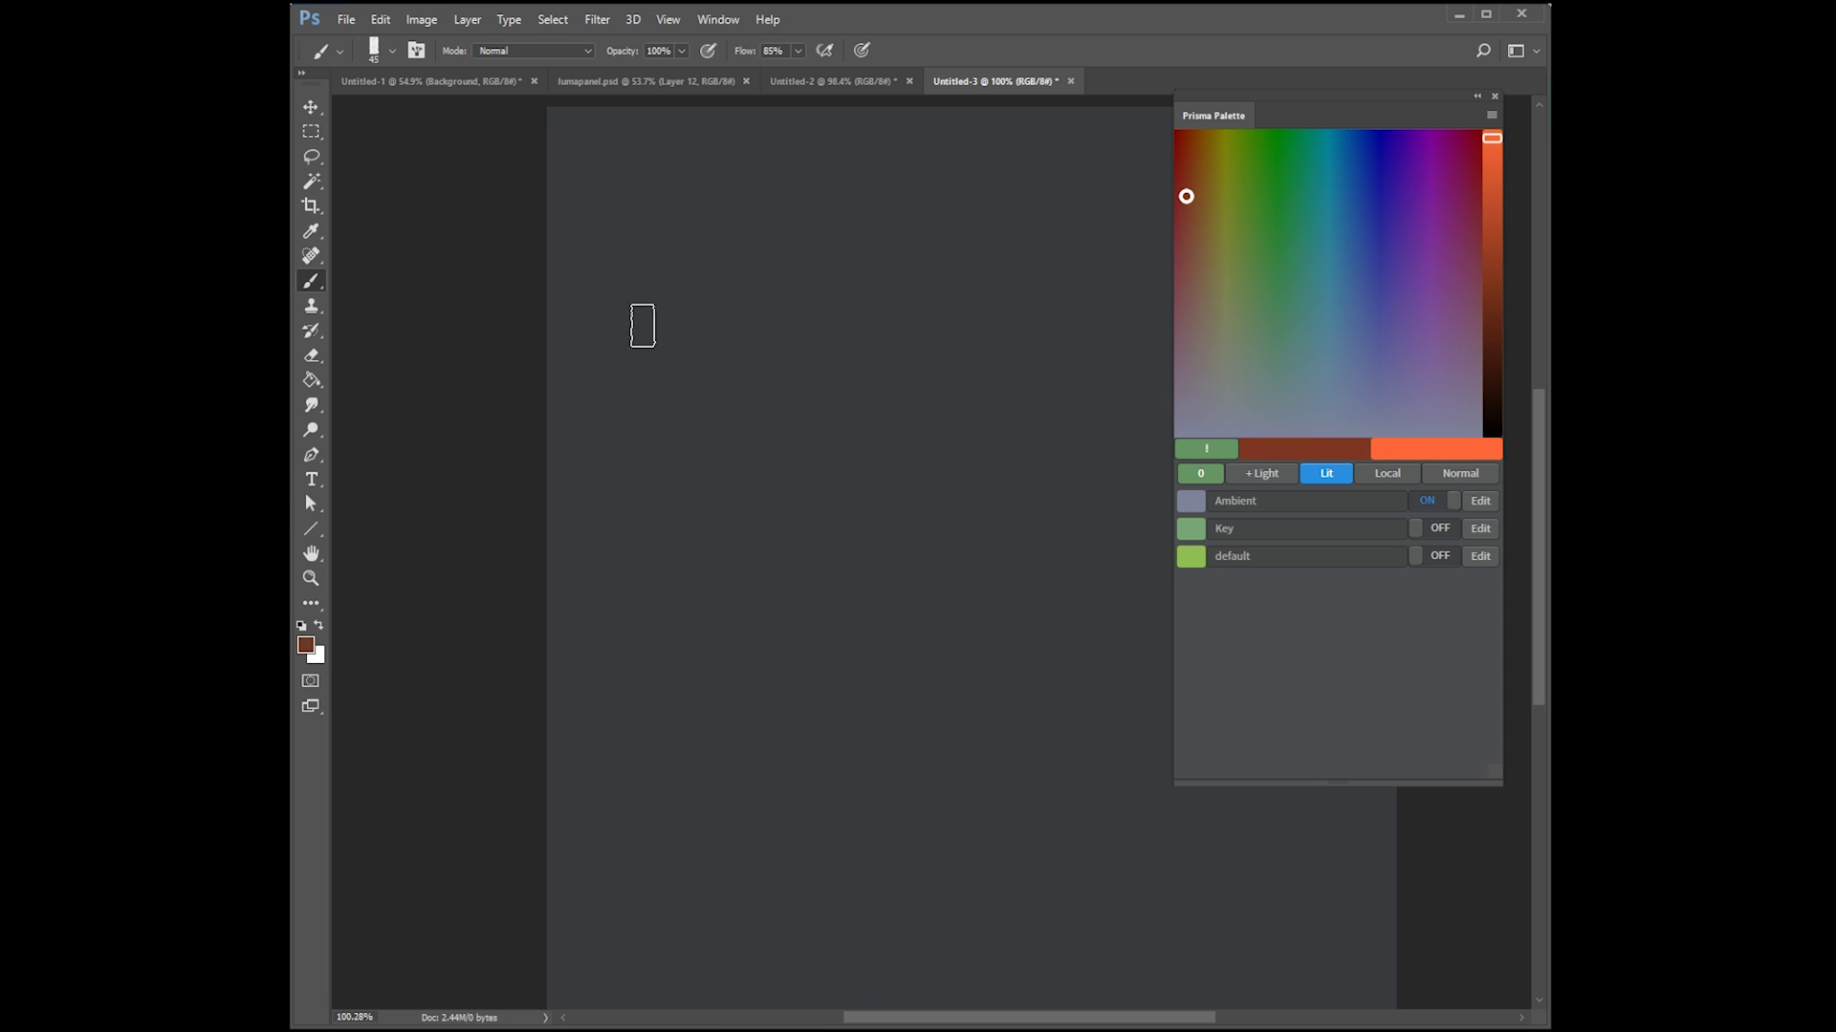
pyautogui.moveTo(639, 324)
pyautogui.mouseDown()
pyautogui.moveTo(701, 275)
pyautogui.moveTo(749, 376)
pyautogui.moveTo(774, 273)
pyautogui.mouseUp()
pyautogui.hotkey('ctrl', 'z')
pyautogui.click(1216, 196)
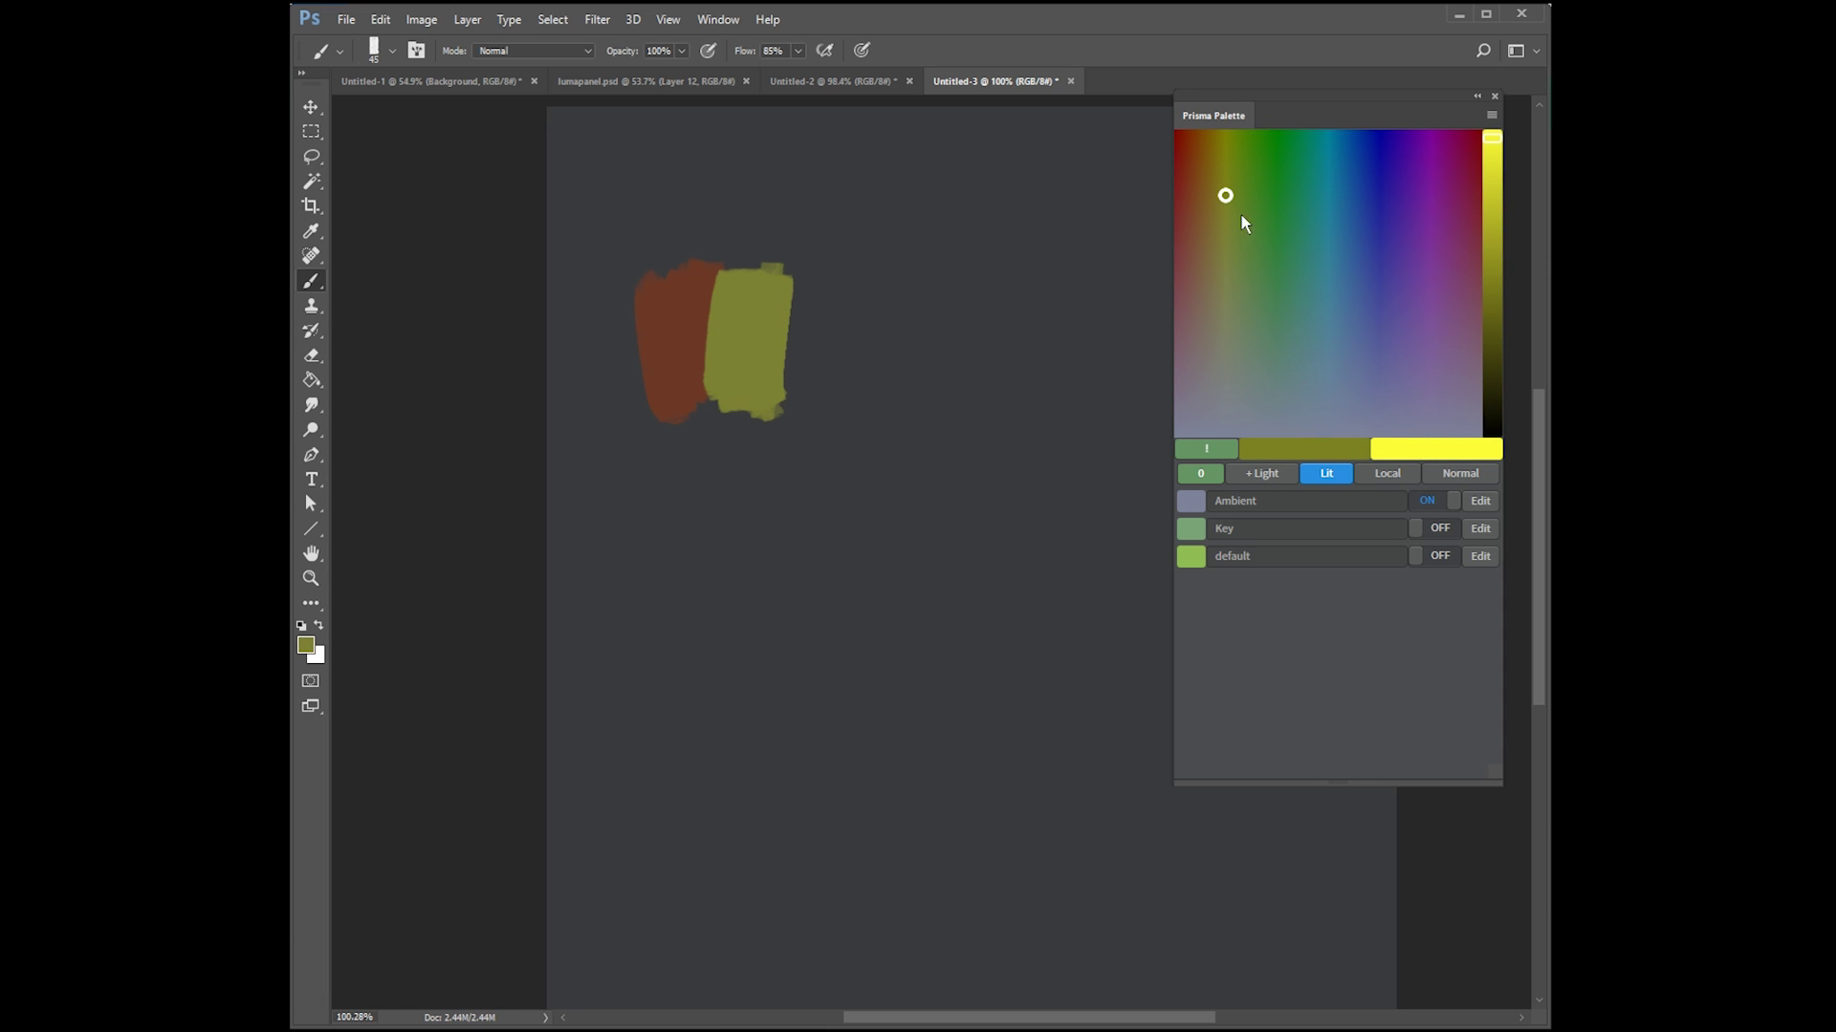
# Step: Continue the swatch row with green, teal and blue patches picked from the Ambient-lit gamut
pyautogui.click(1271, 195)
pyautogui.moveTo(846, 382)
pyautogui.mouseDown()
pyautogui.moveTo(809, 281)
pyautogui.moveTo(873, 406)
pyautogui.moveTo(925, 294)
pyautogui.moveTo(1290, 198)
pyautogui.moveTo(905, 379)
pyautogui.moveTo(898, 400)
pyautogui.moveTo(923, 410)
pyautogui.moveTo(951, 384)
pyautogui.moveTo(950, 339)
pyautogui.moveTo(1028, 400)
pyautogui.moveTo(1068, 287)
pyautogui.moveTo(1064, 368)
pyautogui.mouseUp()
pyautogui.click(1320, 197)
pyautogui.click(1371, 191)
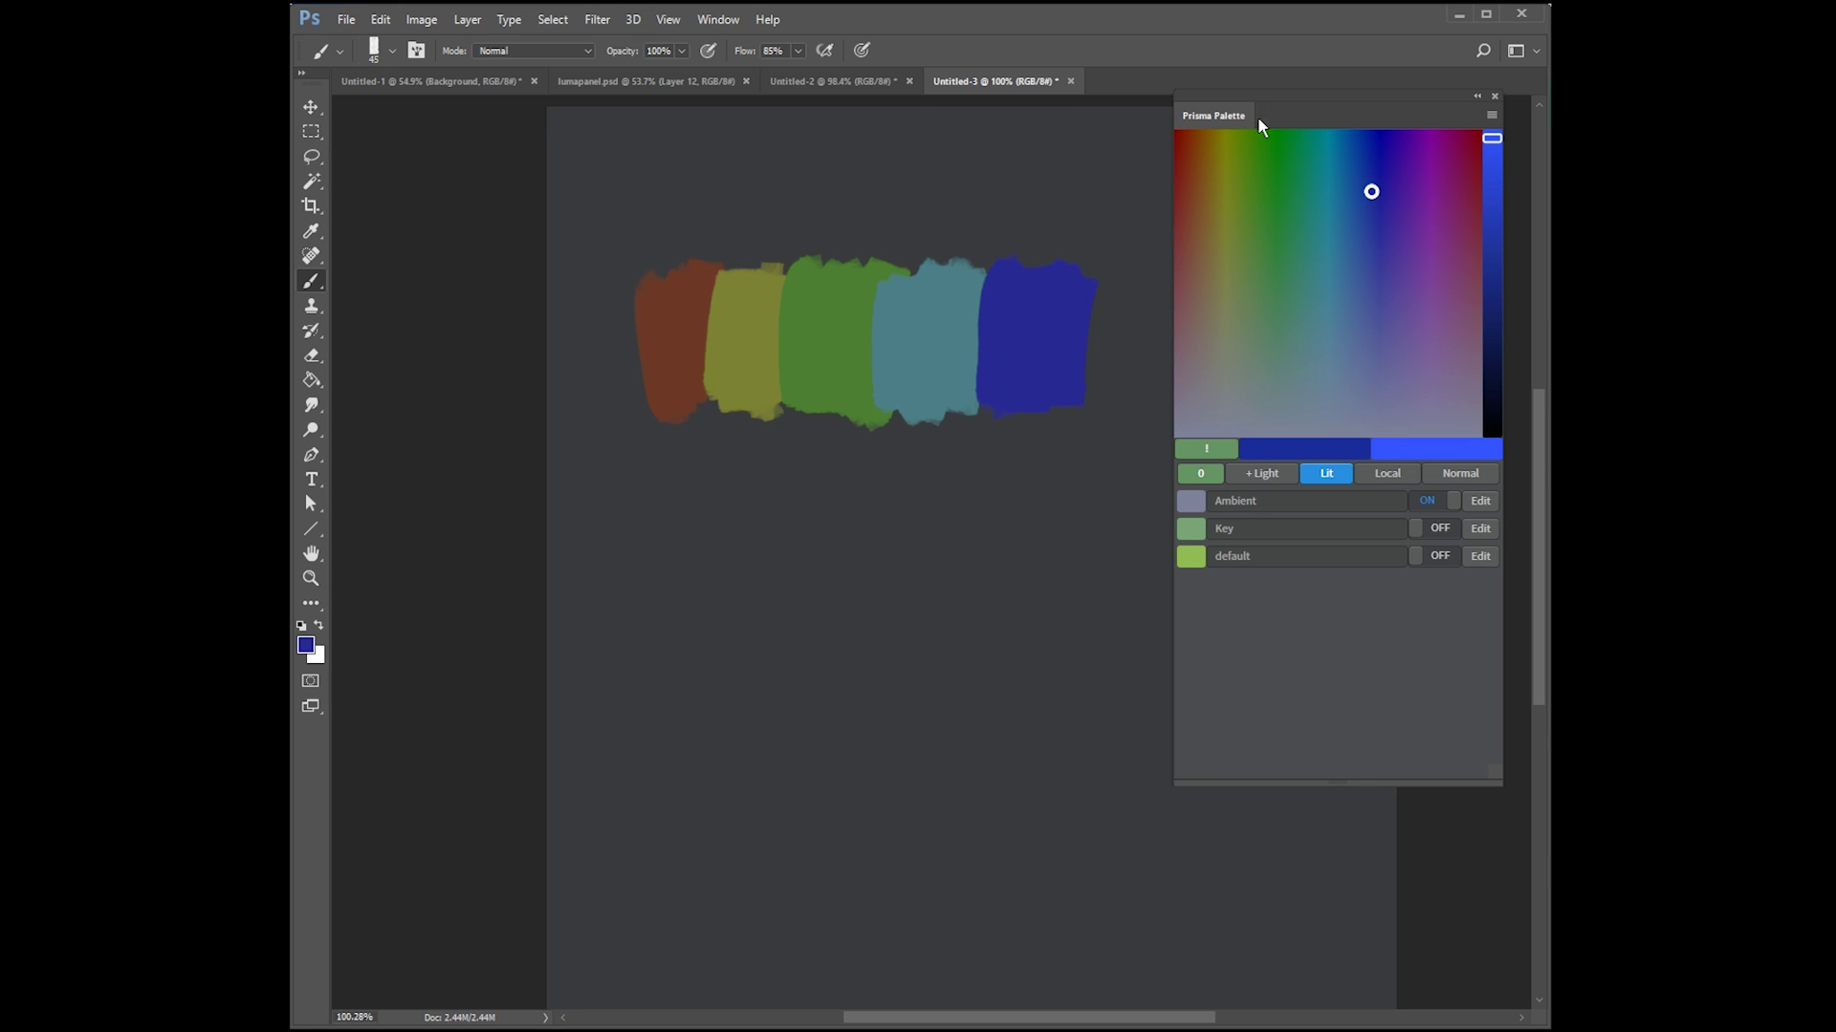
# Step: Move the Prisma Palette clear of the canvas and finish the swatch row with purple and magenta patches
pyautogui.moveTo(1331, 100); pyautogui.dragTo(1358, 106)
pyautogui.moveTo(1398, 197); pyautogui.dragTo(1437, 202)
pyautogui.moveTo(1097, 319)
pyautogui.mouseDown()
pyautogui.moveTo(1104, 385)
pyautogui.moveTo(1121, 361)
pyautogui.moveTo(1079, 451)
pyautogui.moveTo(986, 401)
pyautogui.moveTo(1001, 416)
pyautogui.mouseUp()
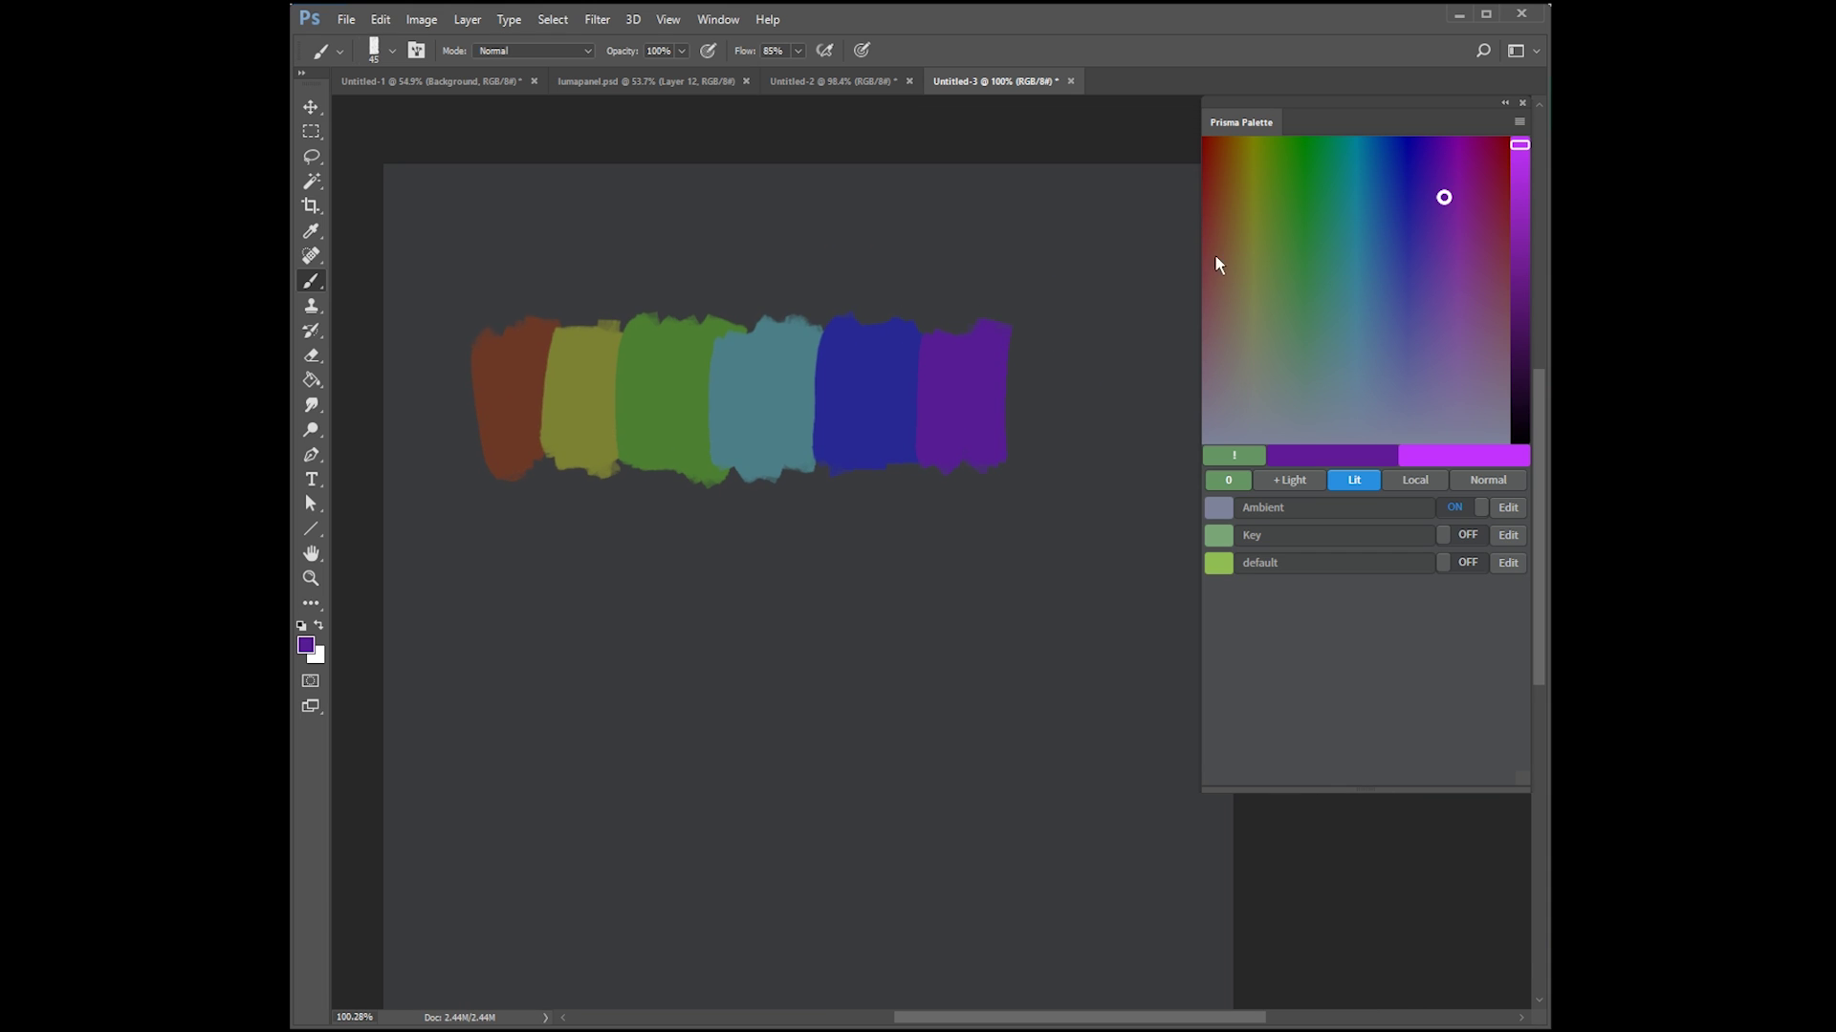
pyautogui.moveTo(1463, 196); pyautogui.dragTo(1491, 196)
pyautogui.moveTo(1037, 349)
pyautogui.mouseDown()
pyautogui.moveTo(1024, 364)
pyautogui.moveTo(1053, 359)
pyautogui.moveTo(1062, 382)
pyautogui.mouseUp()
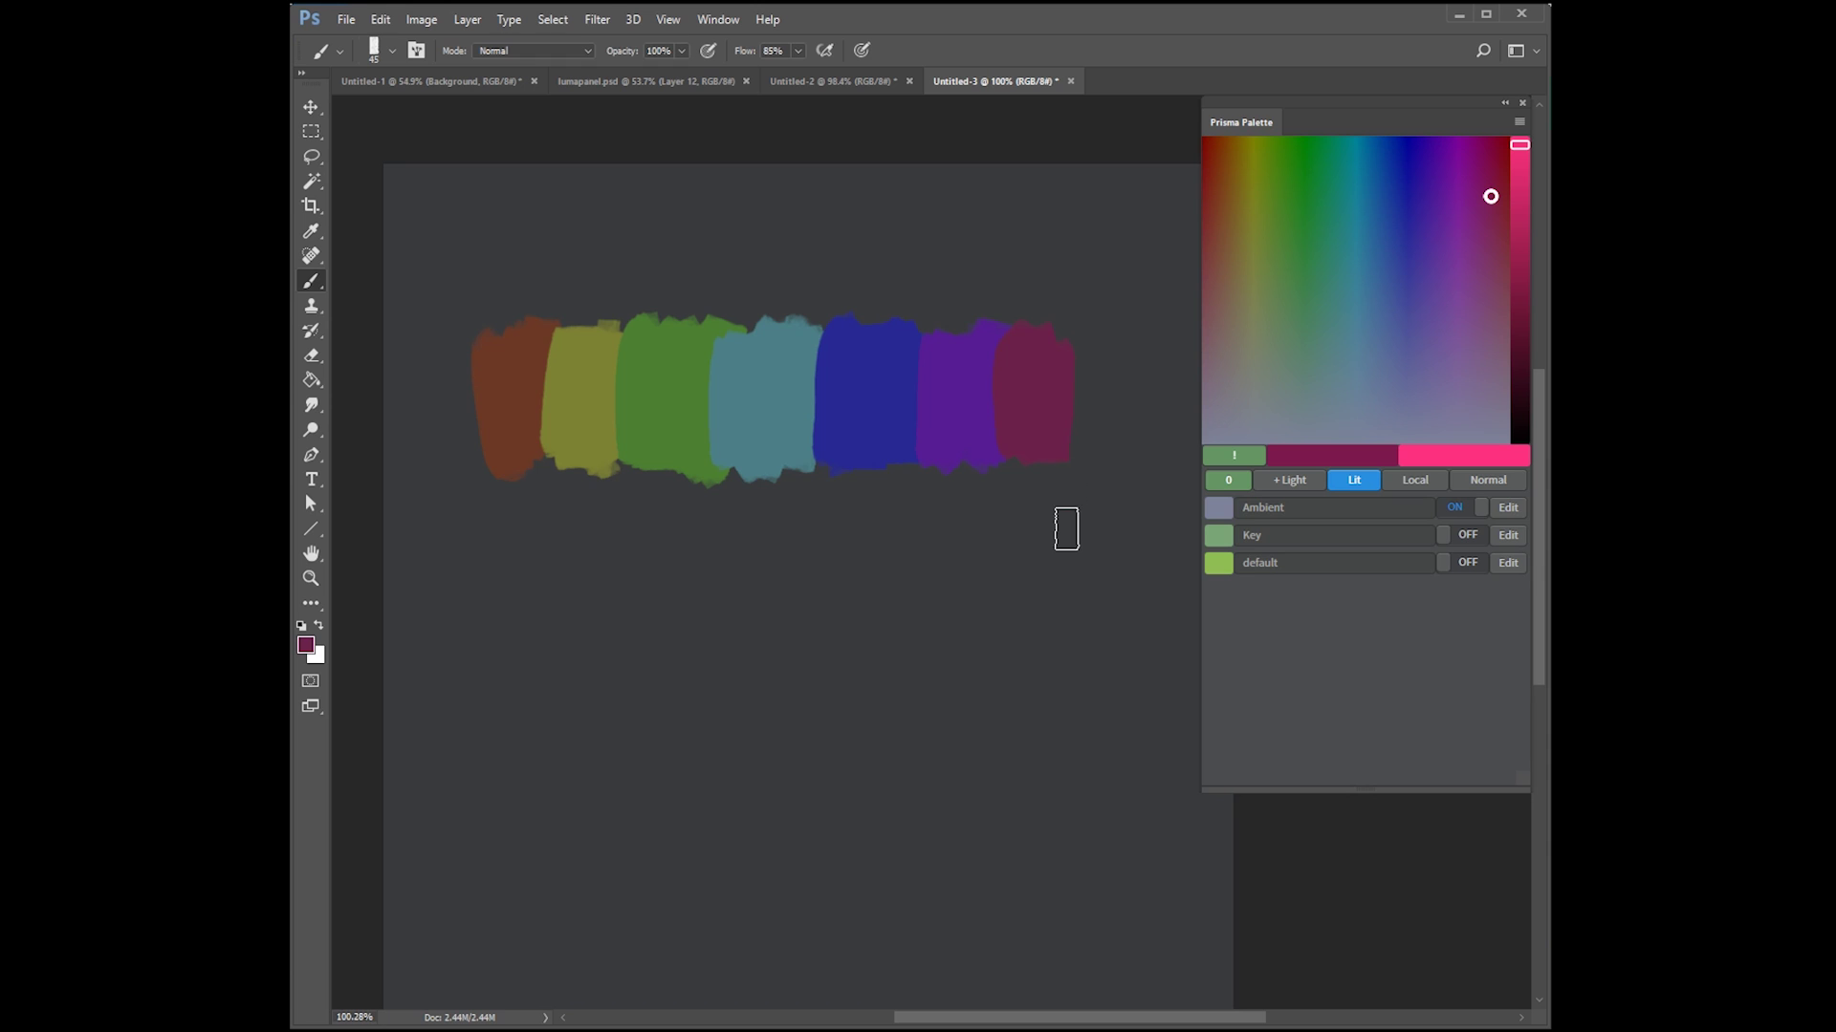
# Step: Sample the red-brown swatch, switch on the Key light with reduced brightness, and paint the lit orange above that swatch
pyautogui.keyDown('alt'); pyautogui.click(514, 394); pyautogui.keyUp('alt')
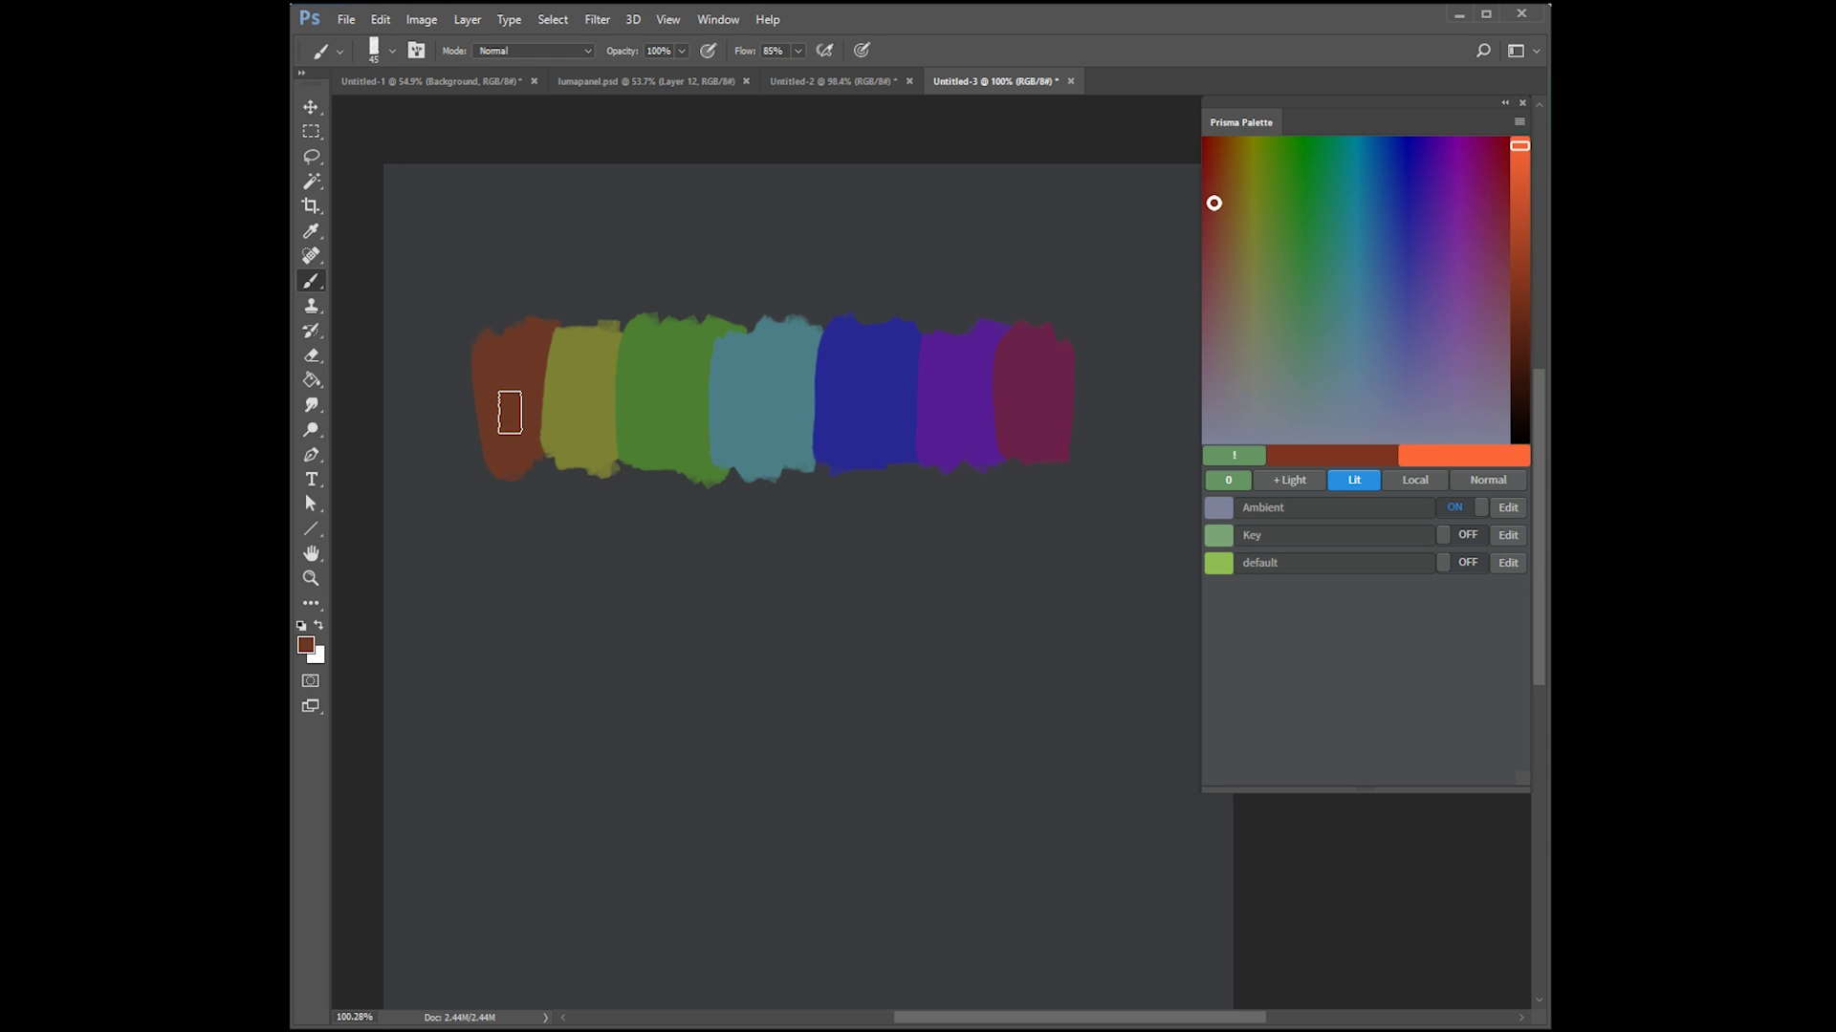
pyautogui.click(1466, 534)
pyautogui.click(1508, 535)
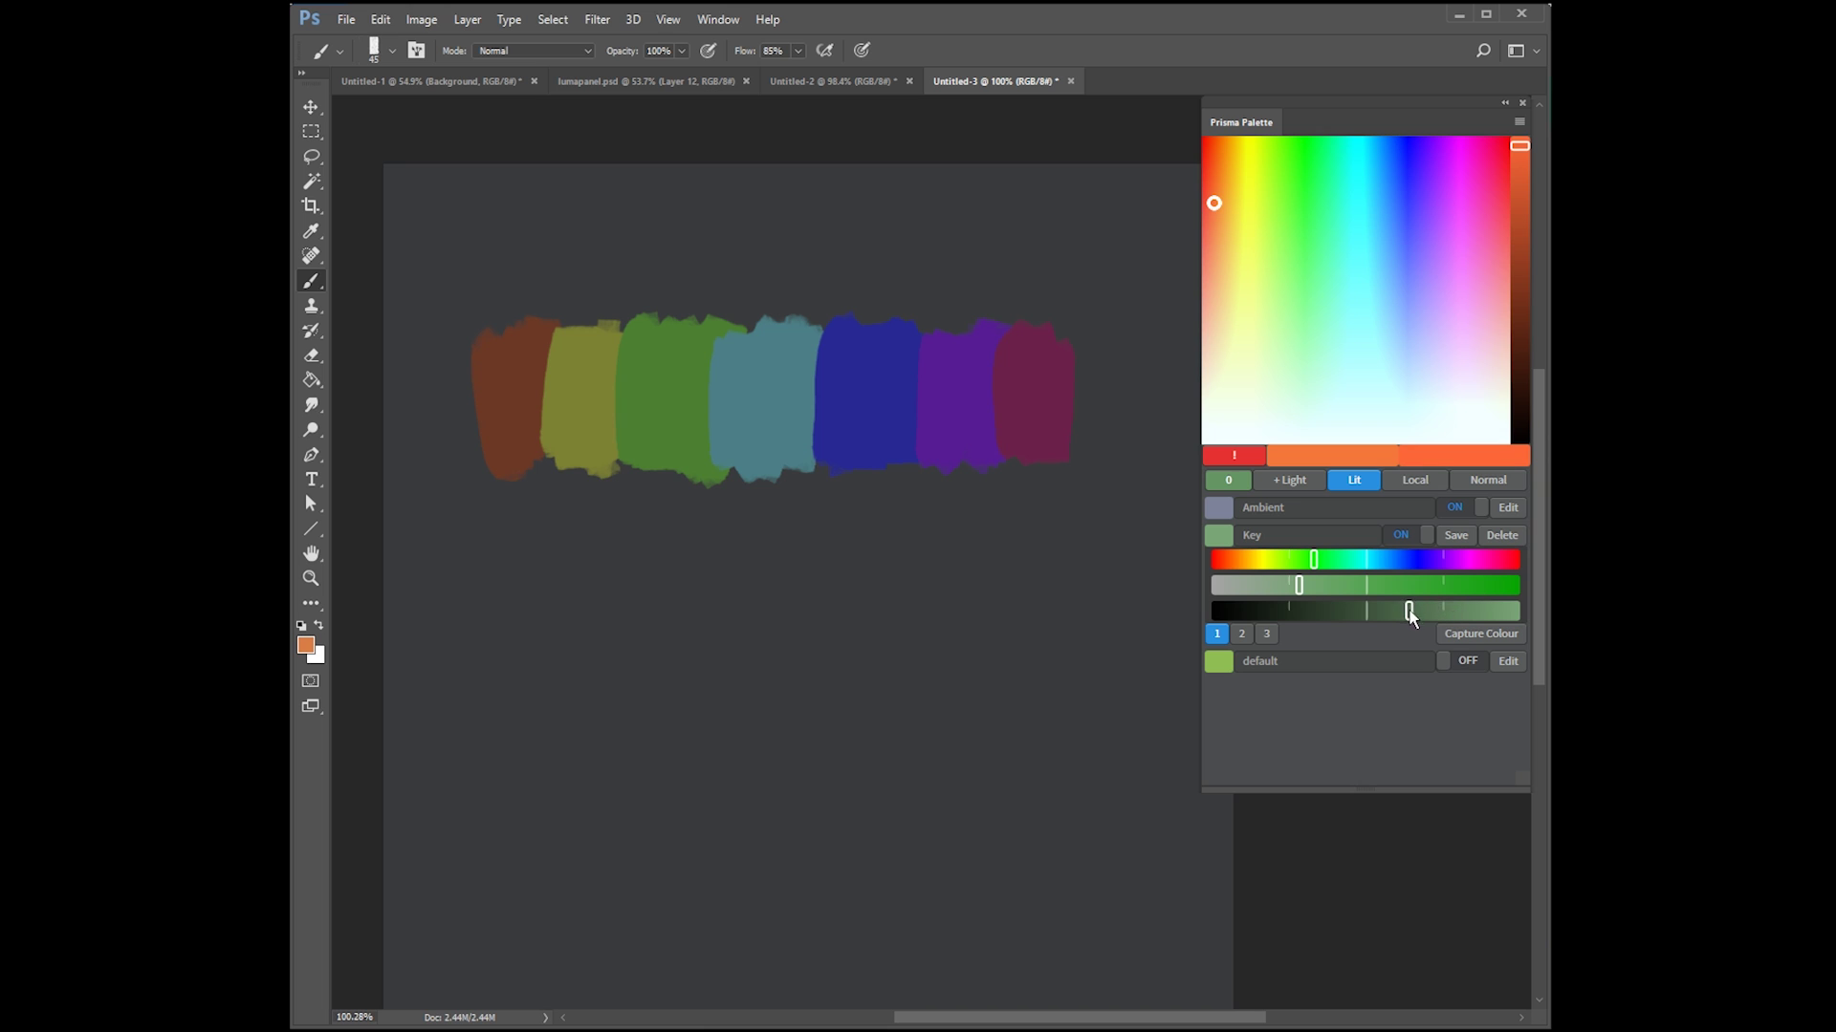
pyautogui.moveTo(1411, 610); pyautogui.dragTo(1341, 610)
pyautogui.click(1455, 536)
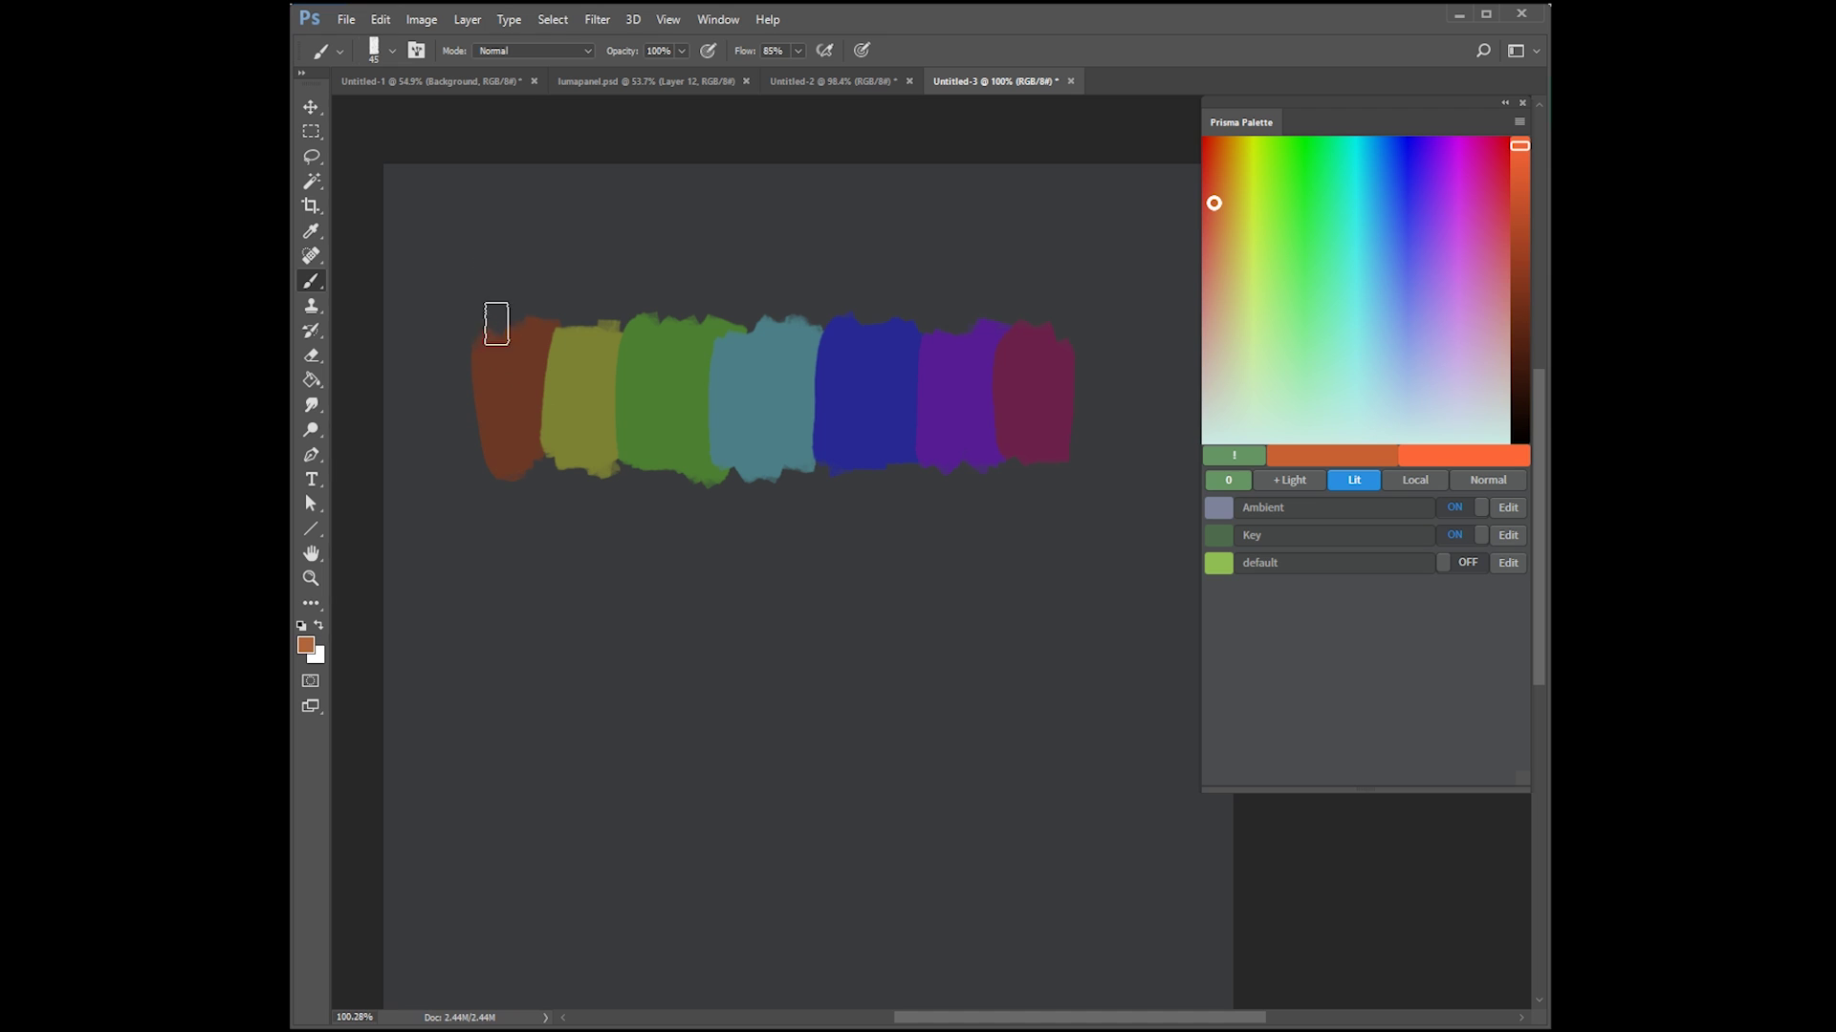
pyautogui.moveTo(496, 319)
pyautogui.mouseDown()
pyautogui.moveTo(530, 297)
pyautogui.moveTo(524, 349)
pyautogui.mouseUp()
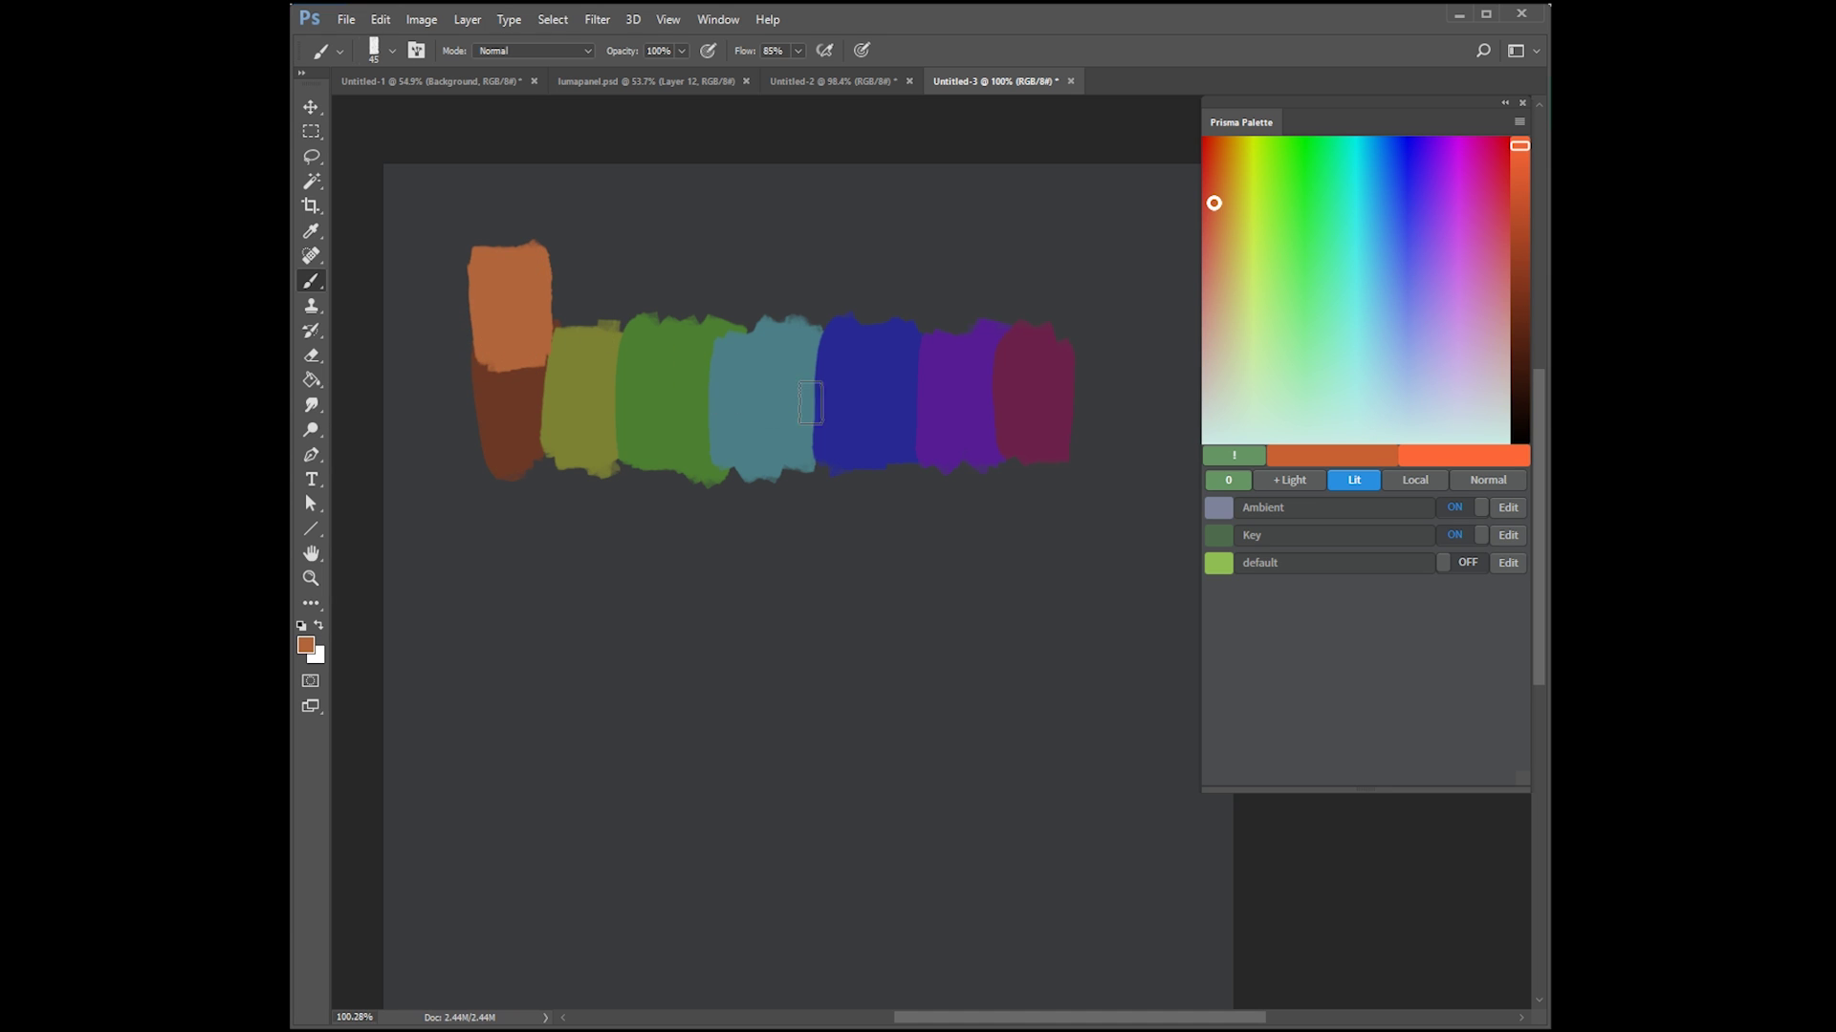
# Step: Sample the olive-yellow swatch with the Key light off, and paint its Key-lit version above it
pyautogui.click(1471, 534)
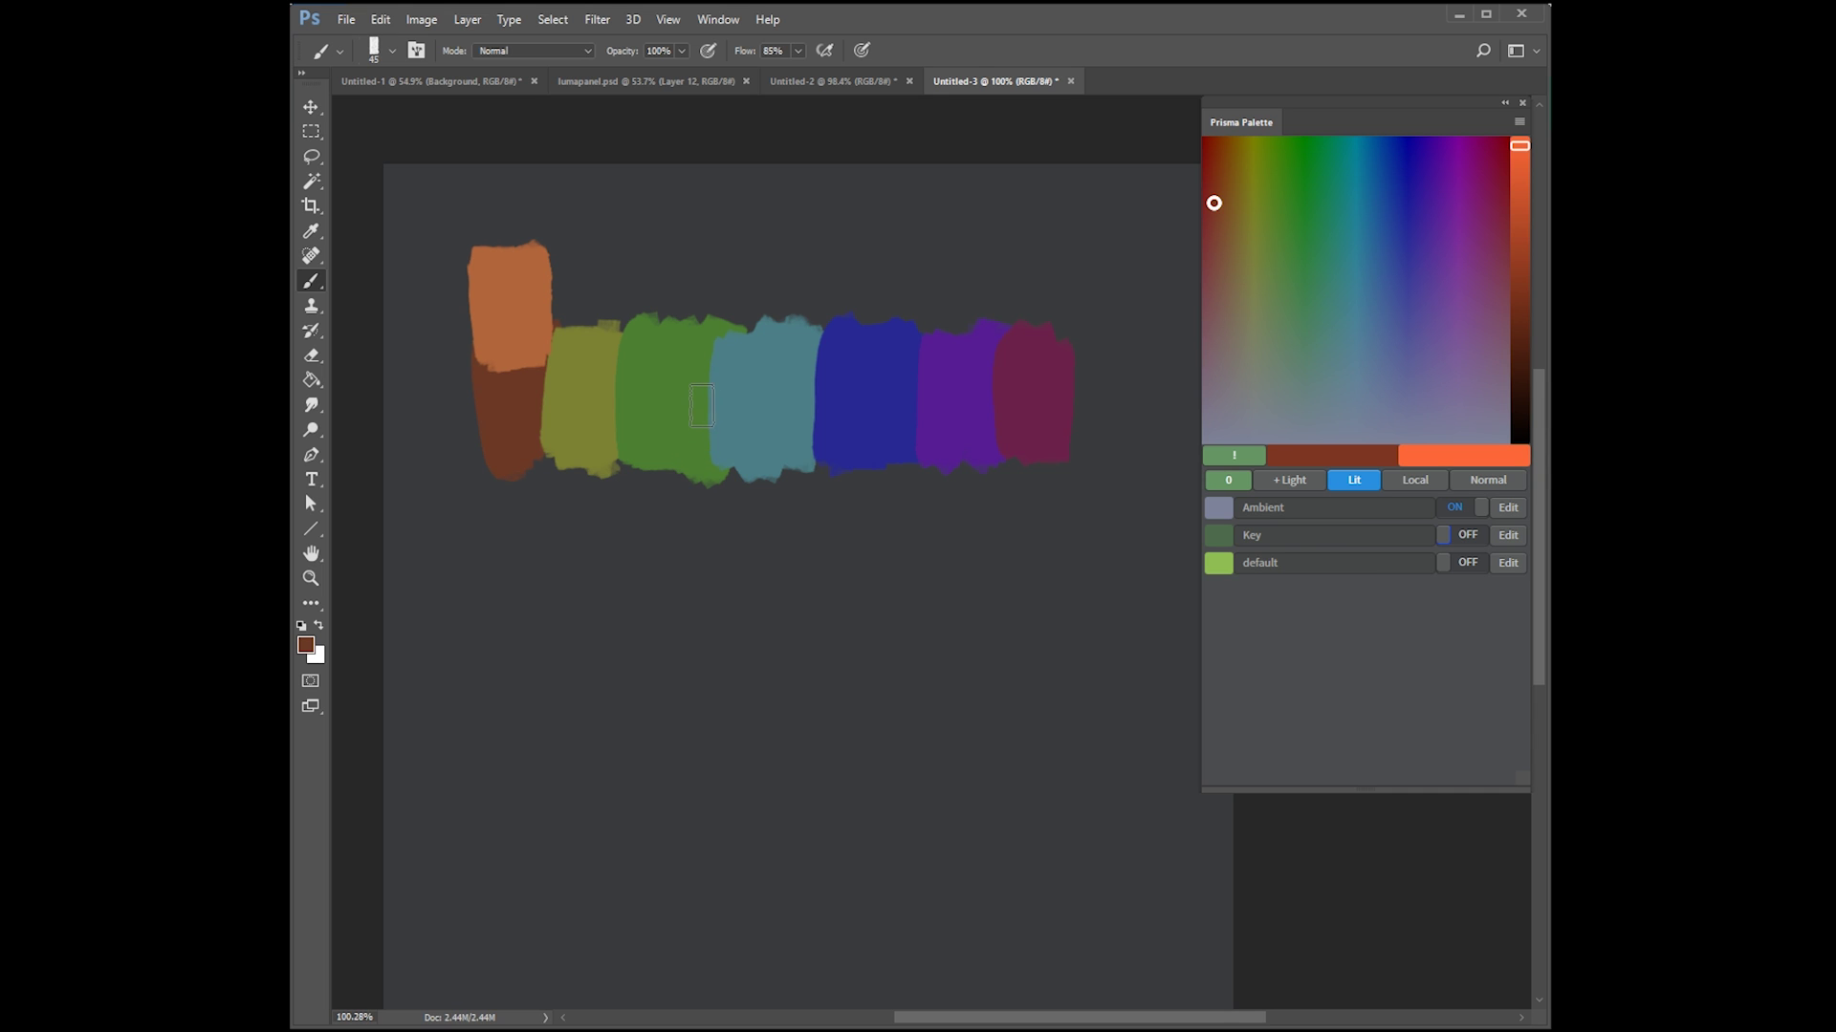
pyautogui.press('alt')
pyautogui.keyDown('alt'); pyautogui.click(575, 409); pyautogui.keyUp('alt')
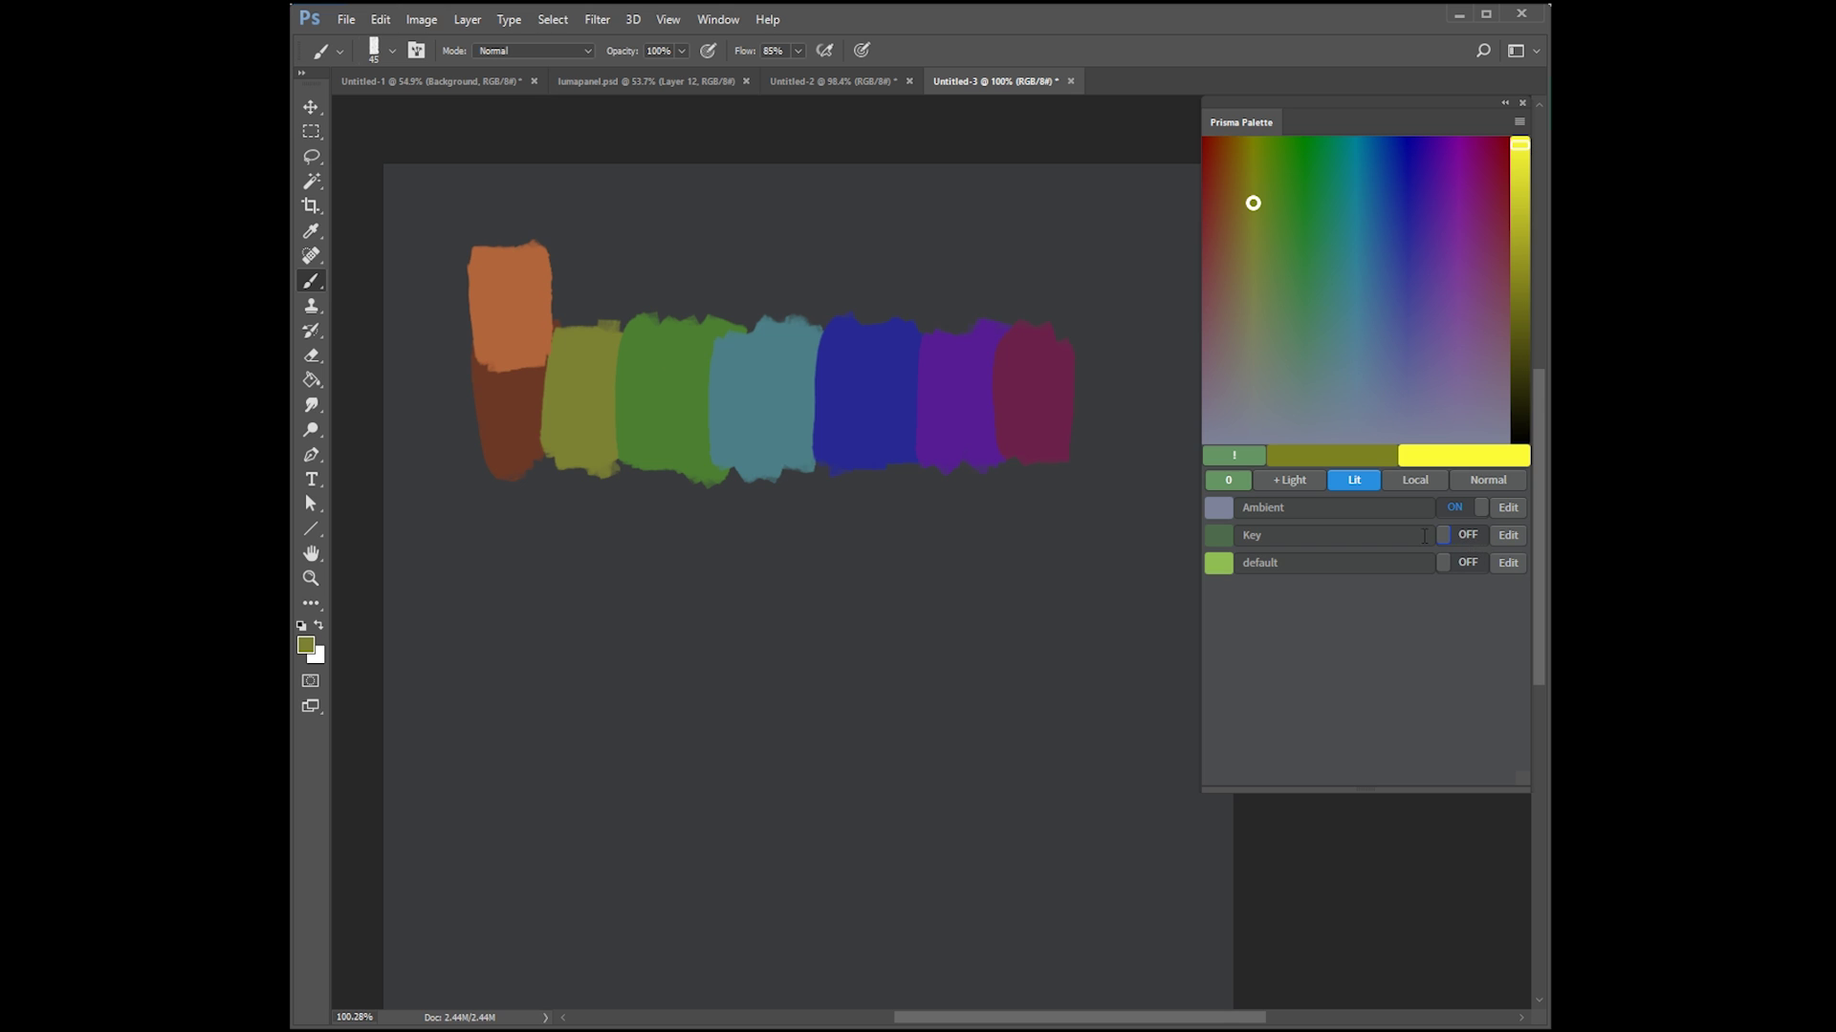
pyautogui.click(1463, 534)
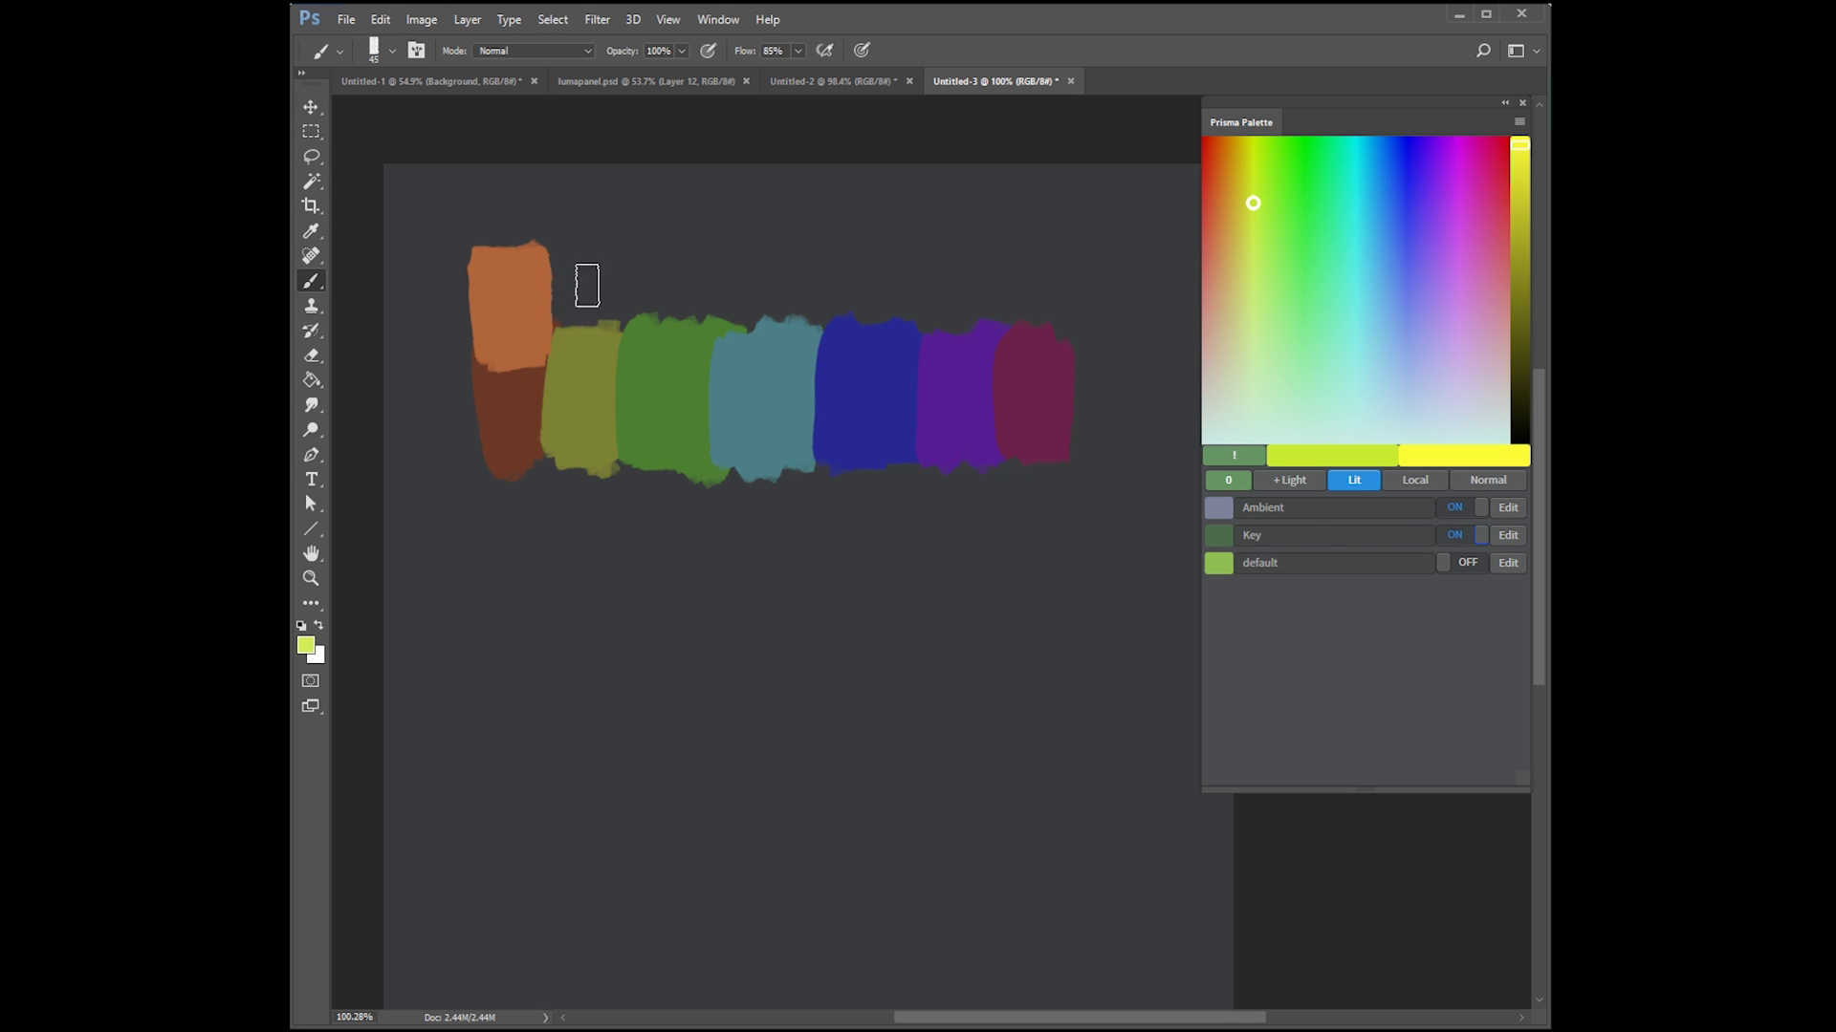
pyautogui.moveTo(587, 285)
pyautogui.mouseDown()
pyautogui.moveTo(574, 315)
pyautogui.moveTo(597, 263)
pyautogui.mouseUp()
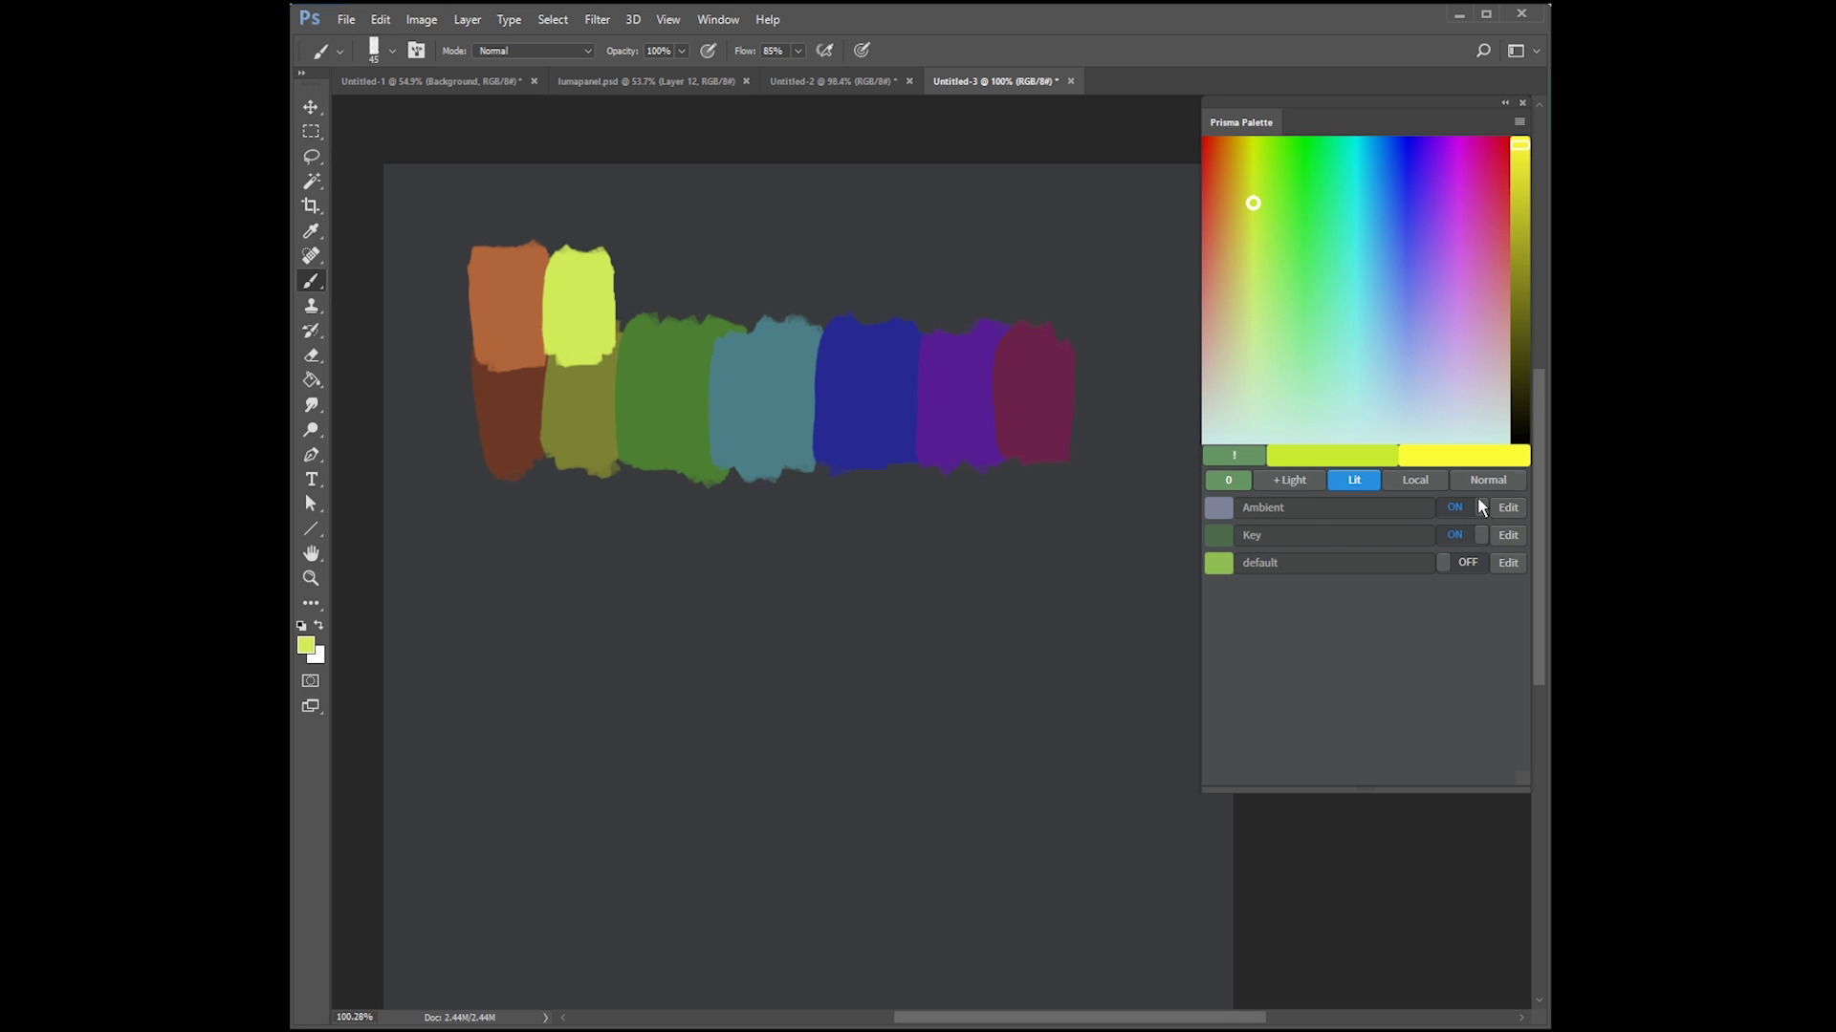
# Step: Sample the dark green swatch with the Key light off, and paint its Key-lit version above it
pyautogui.click(1463, 534)
pyautogui.keyDown('alt'); pyautogui.click(635, 414); pyautogui.keyUp('alt')
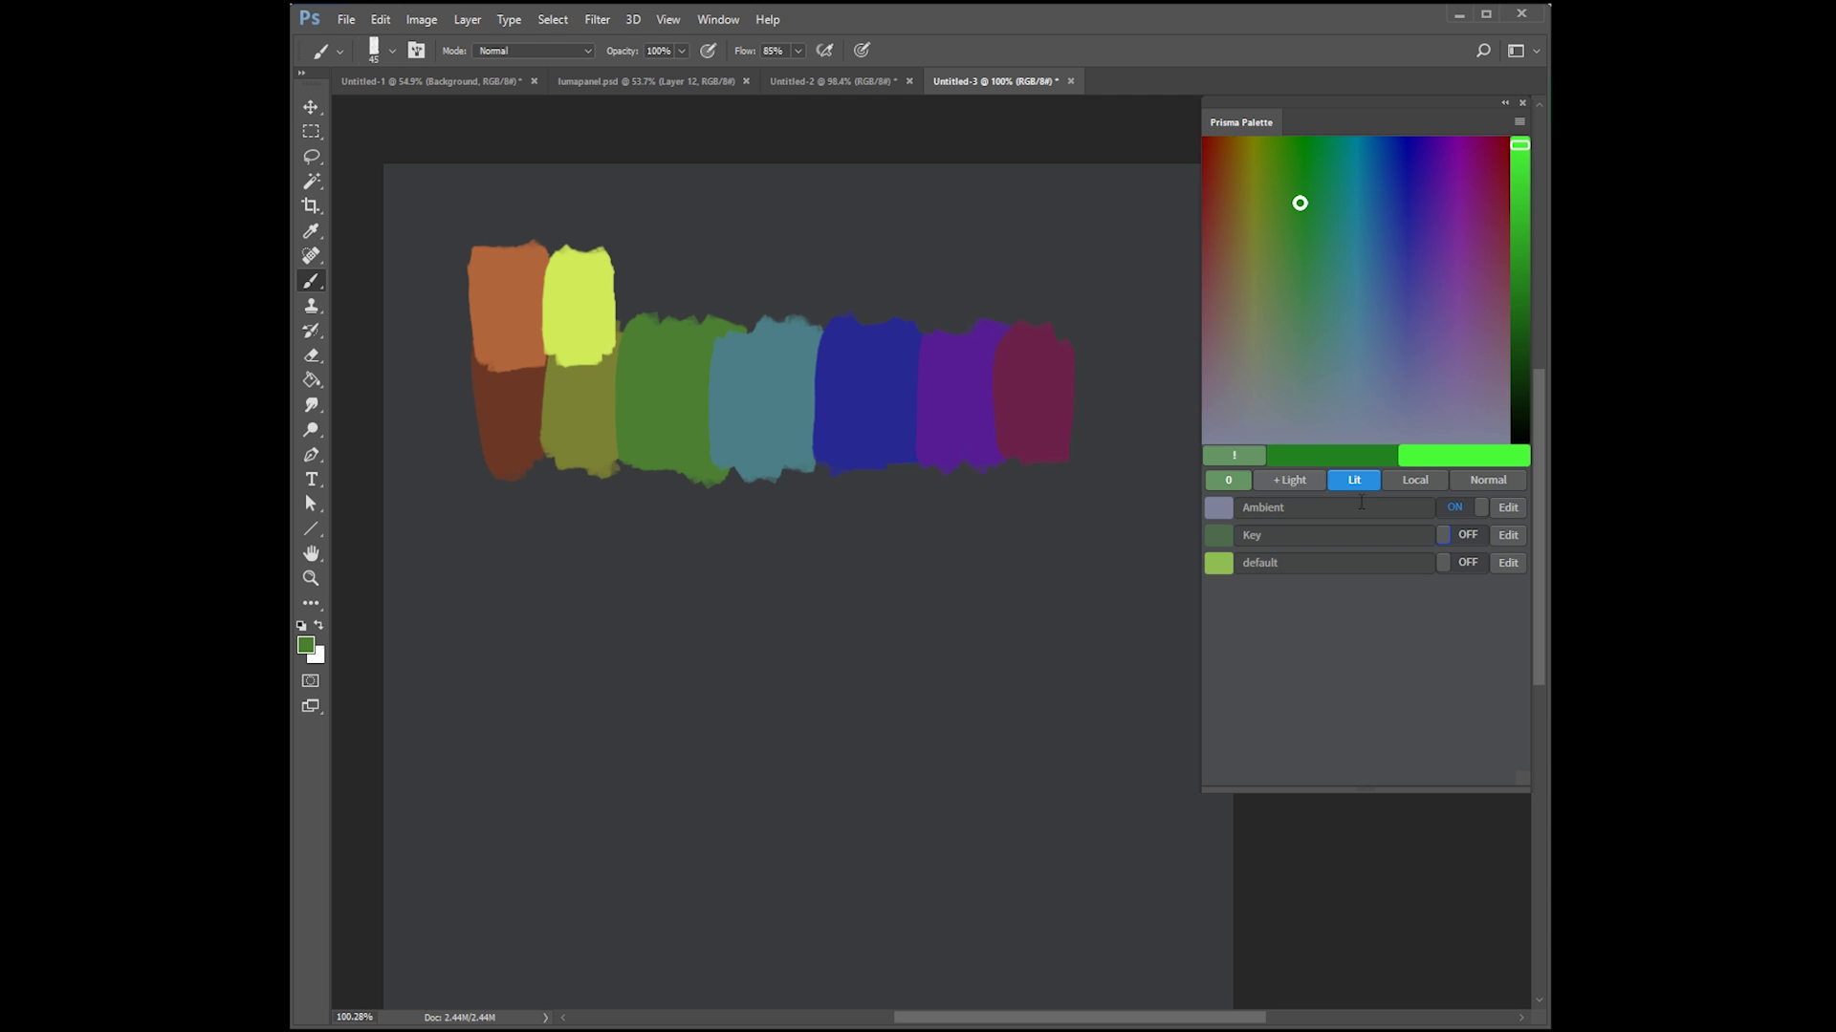
pyautogui.click(1471, 539)
pyautogui.moveTo(647, 299)
pyautogui.mouseDown()
pyautogui.moveTo(635, 358)
pyautogui.moveTo(707, 353)
pyautogui.moveTo(671, 332)
pyautogui.moveTo(680, 268)
pyautogui.mouseUp()
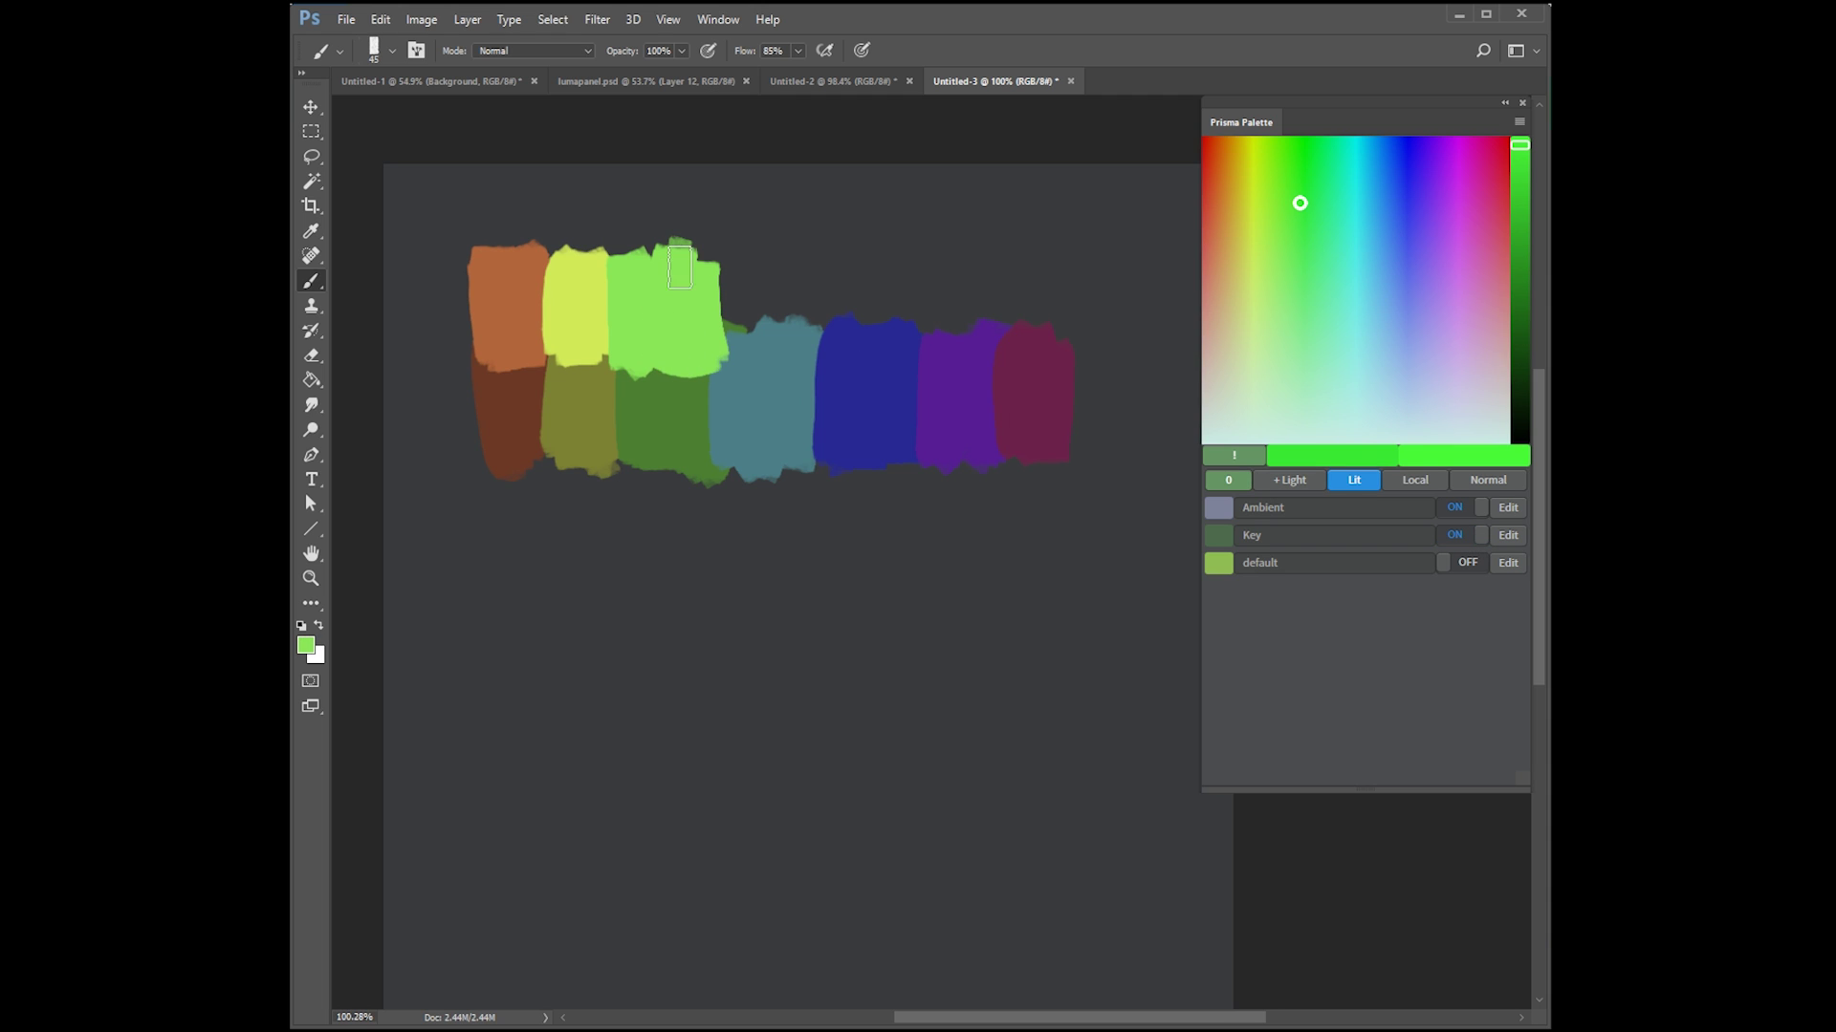
# Step: Sample the teal swatch with the Key light off, and paint its Key-lit version above it
pyautogui.click(1439, 531)
pyautogui.keyDown('alt'); pyautogui.click(790, 414); pyautogui.keyUp('alt')
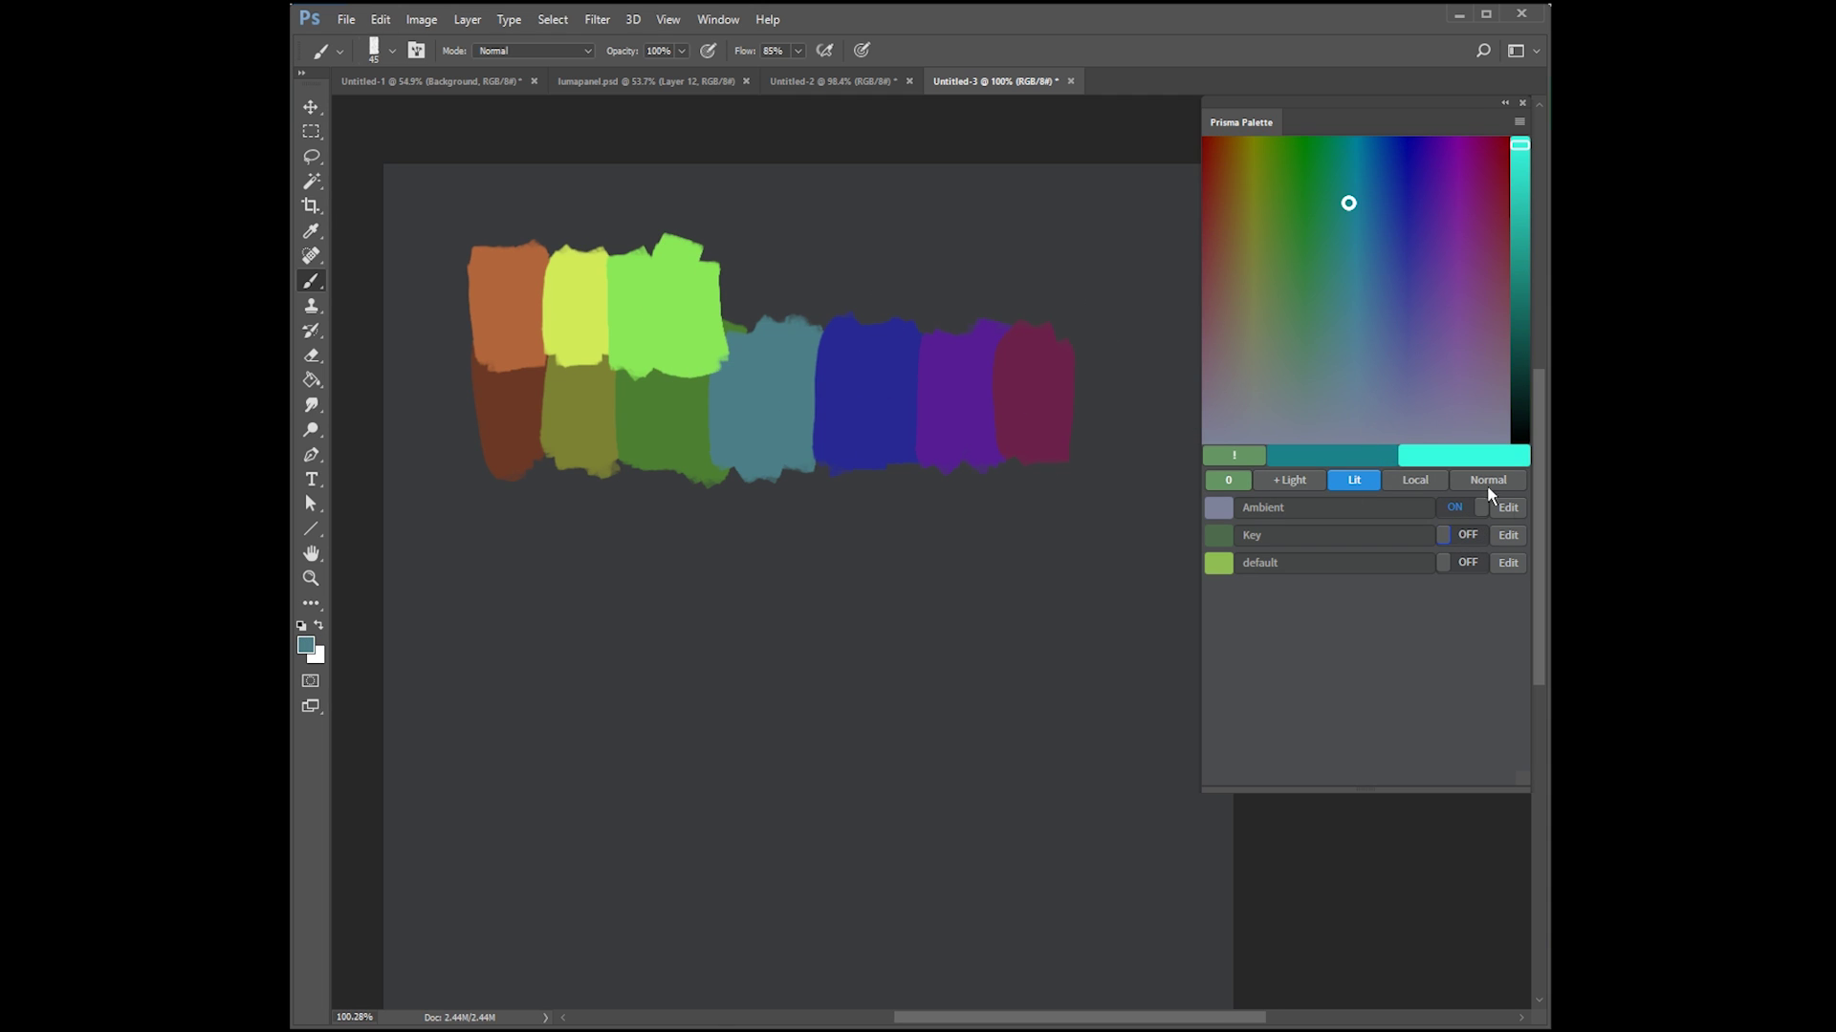
pyautogui.click(1463, 534)
pyautogui.moveTo(759, 299)
pyautogui.mouseDown()
pyautogui.moveTo(736, 353)
pyautogui.moveTo(769, 354)
pyautogui.moveTo(782, 277)
pyautogui.moveTo(815, 342)
pyautogui.mouseUp()
# Step: Sample the dark blue swatch with the Key light off, and paint its Key-lit version above it
pyautogui.click(1472, 543)
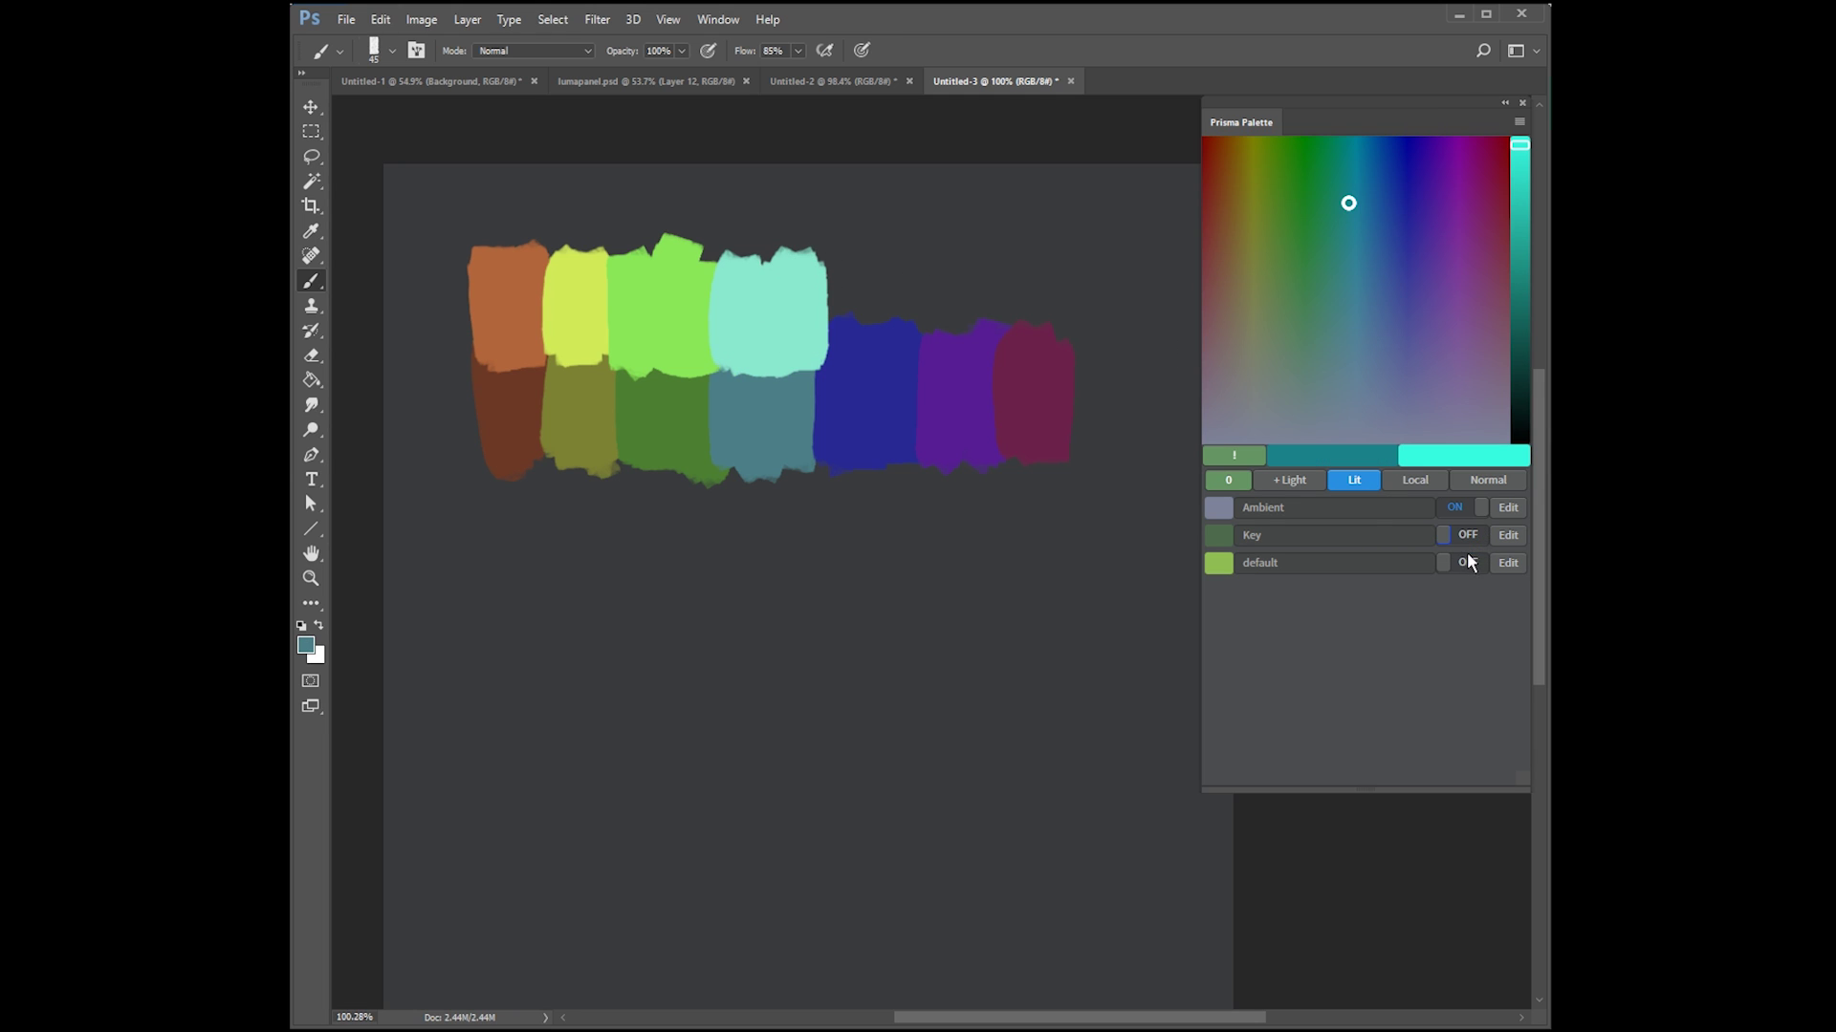
pyautogui.keyDown('alt'); pyautogui.click(887, 408); pyautogui.keyUp('alt')
pyautogui.click(1464, 538)
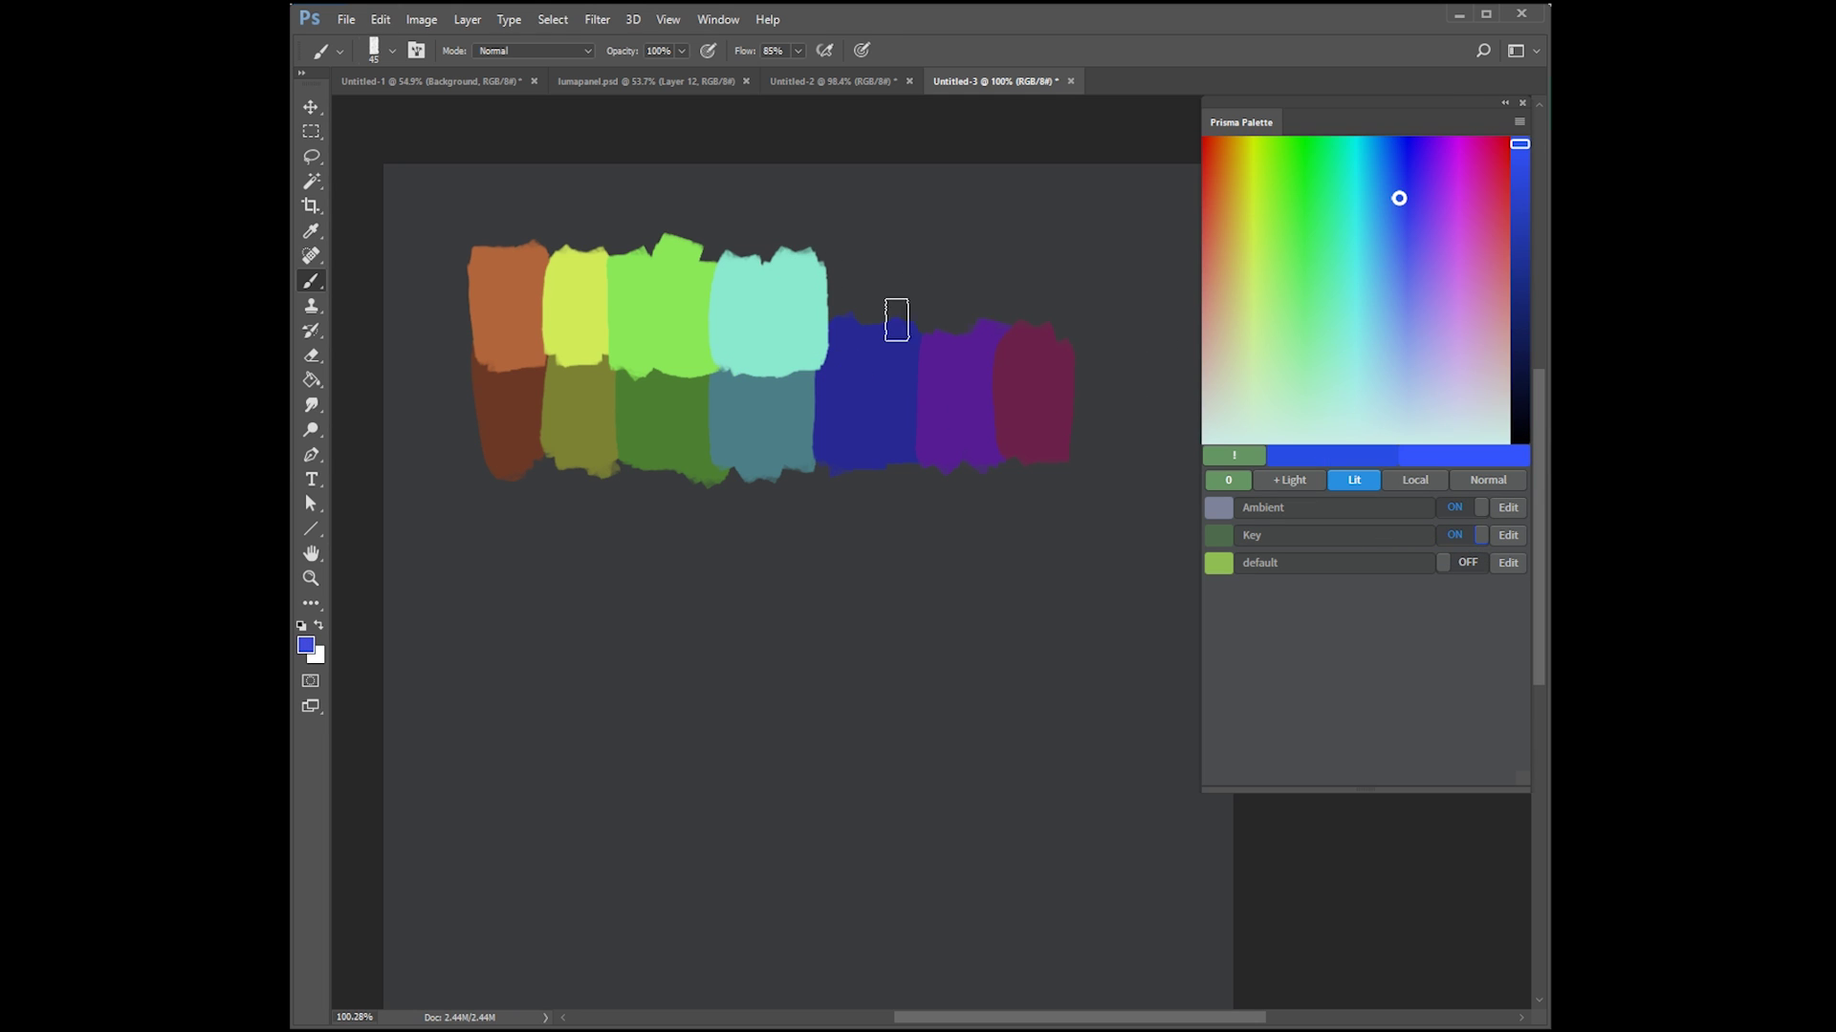
pyautogui.moveTo(838, 283)
pyautogui.mouseDown()
pyautogui.moveTo(883, 364)
pyautogui.moveTo(893, 279)
pyautogui.moveTo(863, 283)
pyautogui.moveTo(908, 355)
pyautogui.mouseUp()
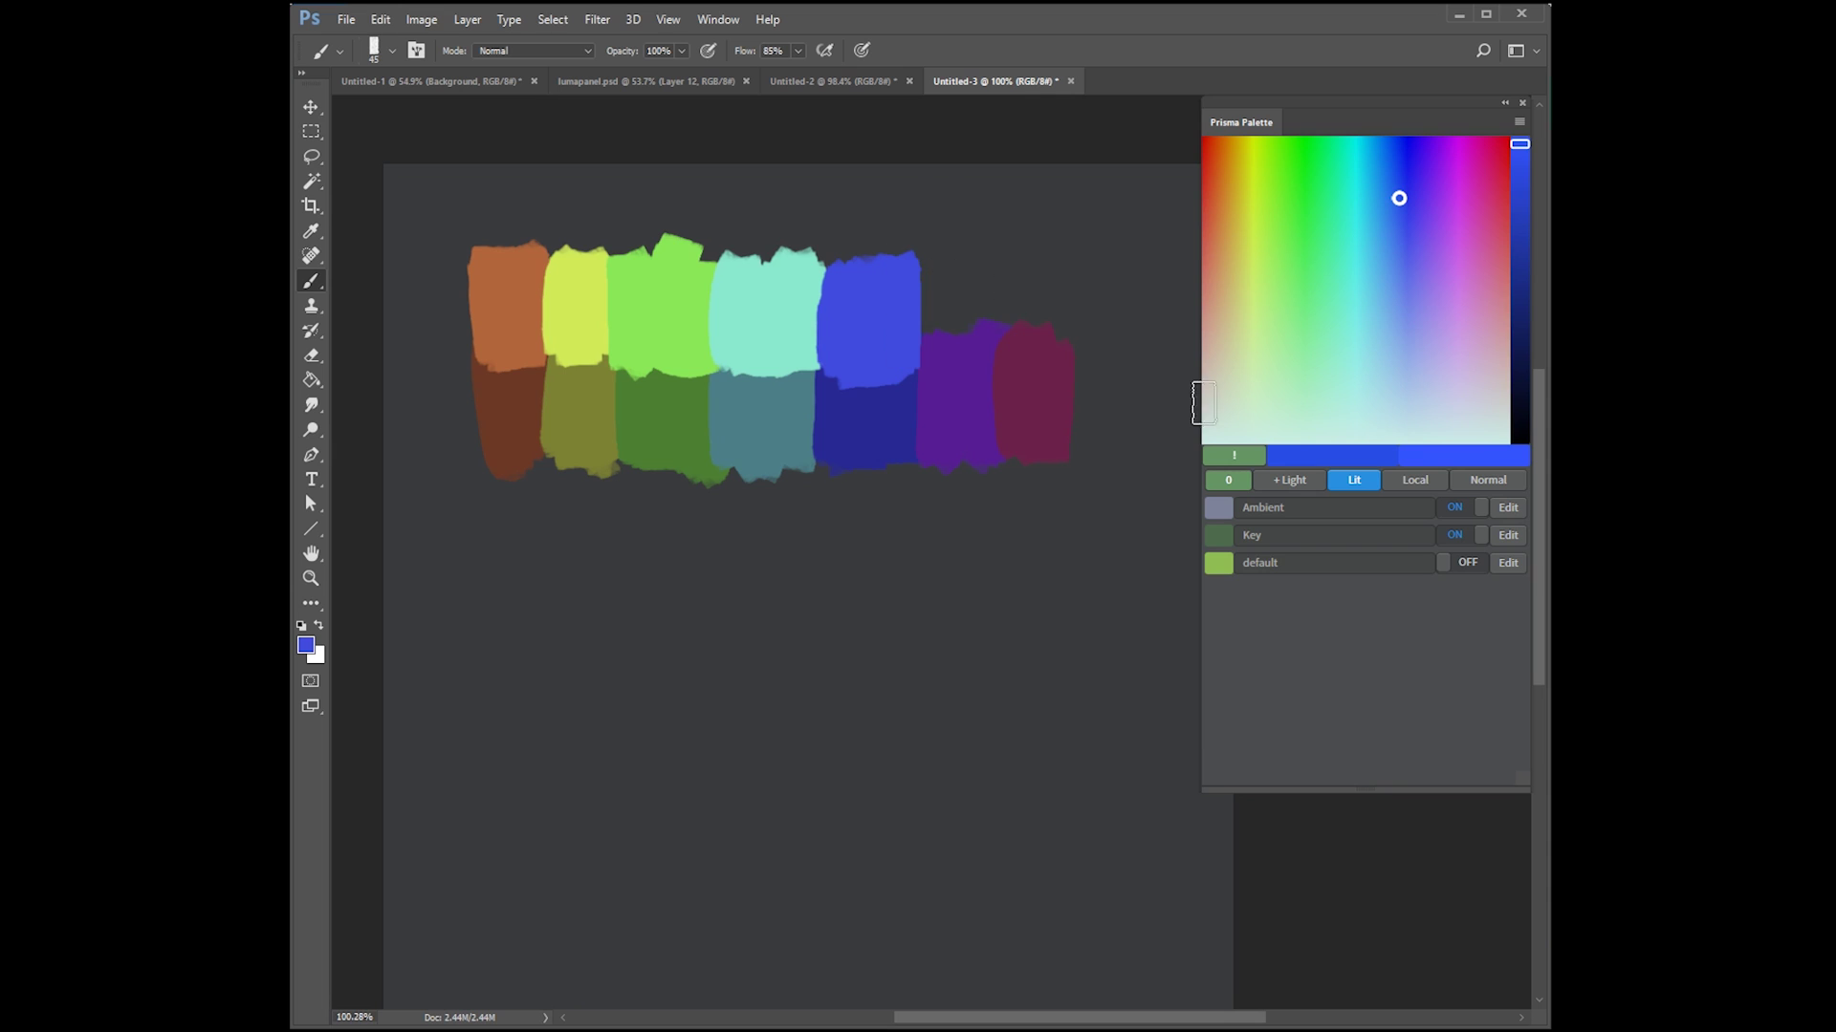
# Step: Sample the purple swatch with the Key light off, and paint its Key-lit version above it
pyautogui.click(1459, 538)
pyautogui.keyDown('alt'); pyautogui.click(1004, 449); pyautogui.keyUp('alt')
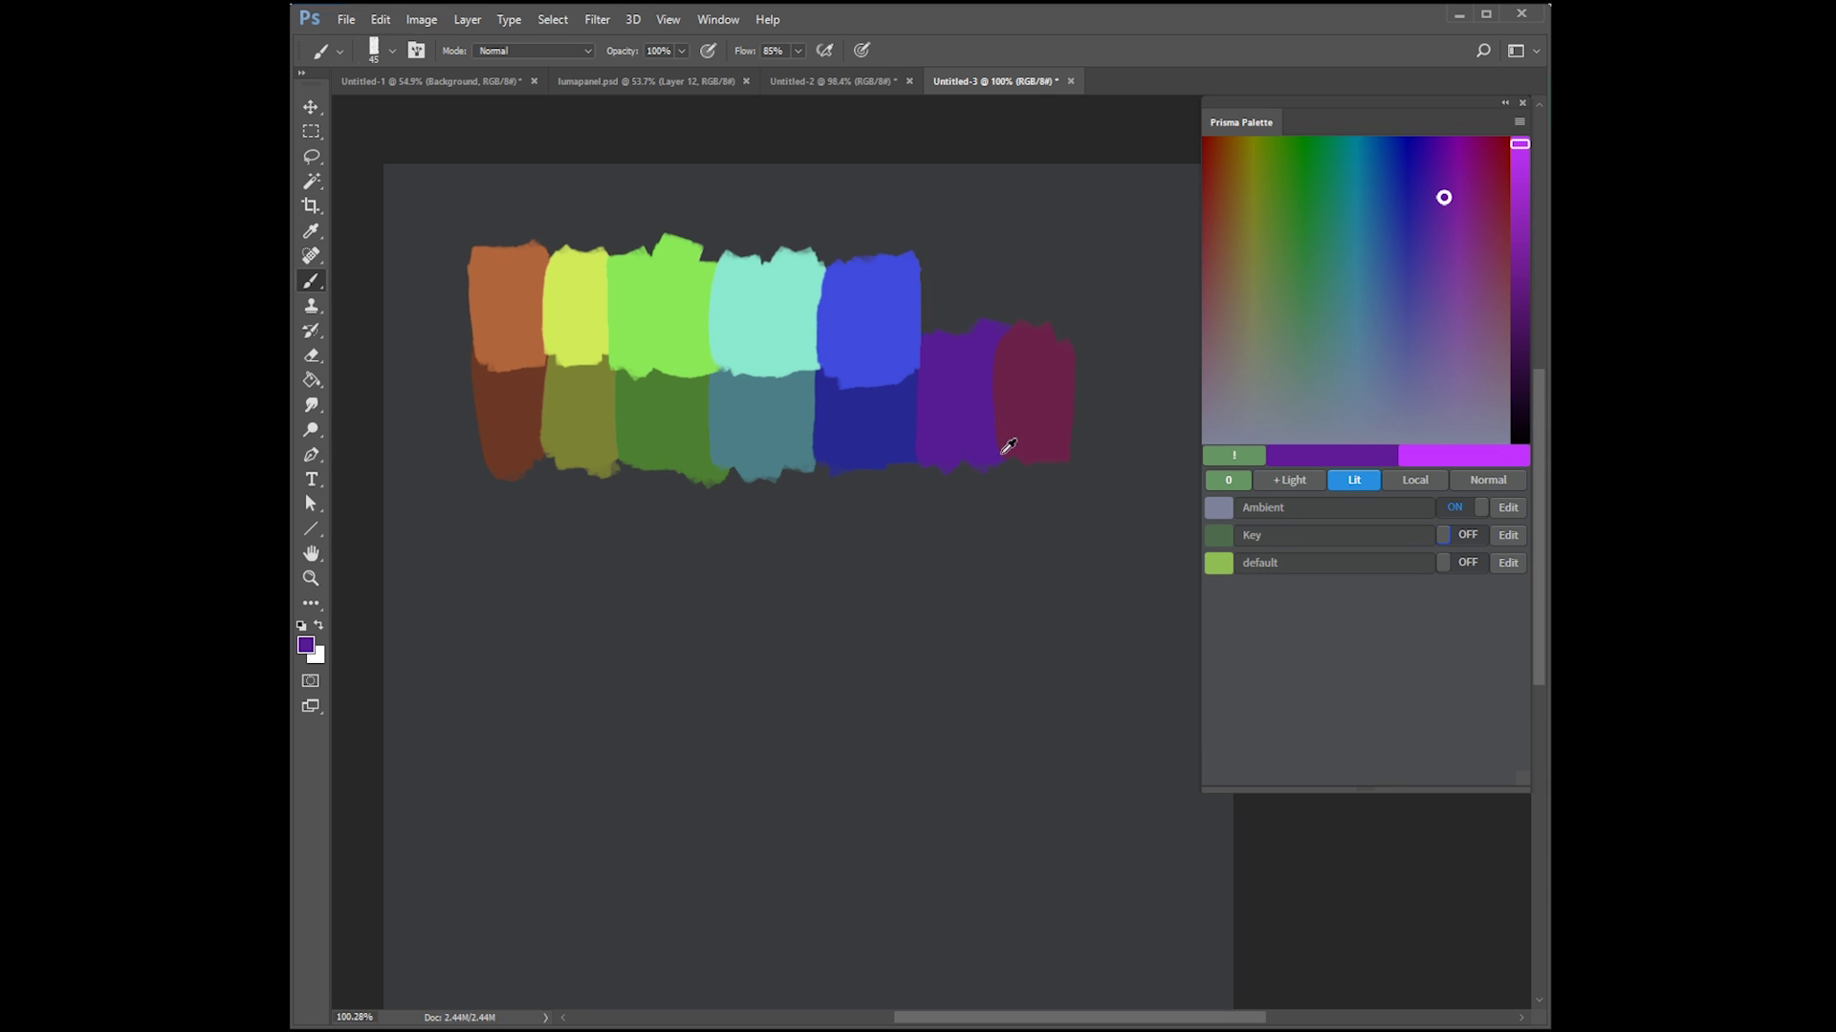
pyautogui.click(1468, 536)
pyautogui.moveTo(955, 287)
pyautogui.mouseDown()
pyautogui.moveTo(934, 295)
pyautogui.moveTo(984, 344)
pyautogui.moveTo(989, 282)
pyautogui.mouseUp()
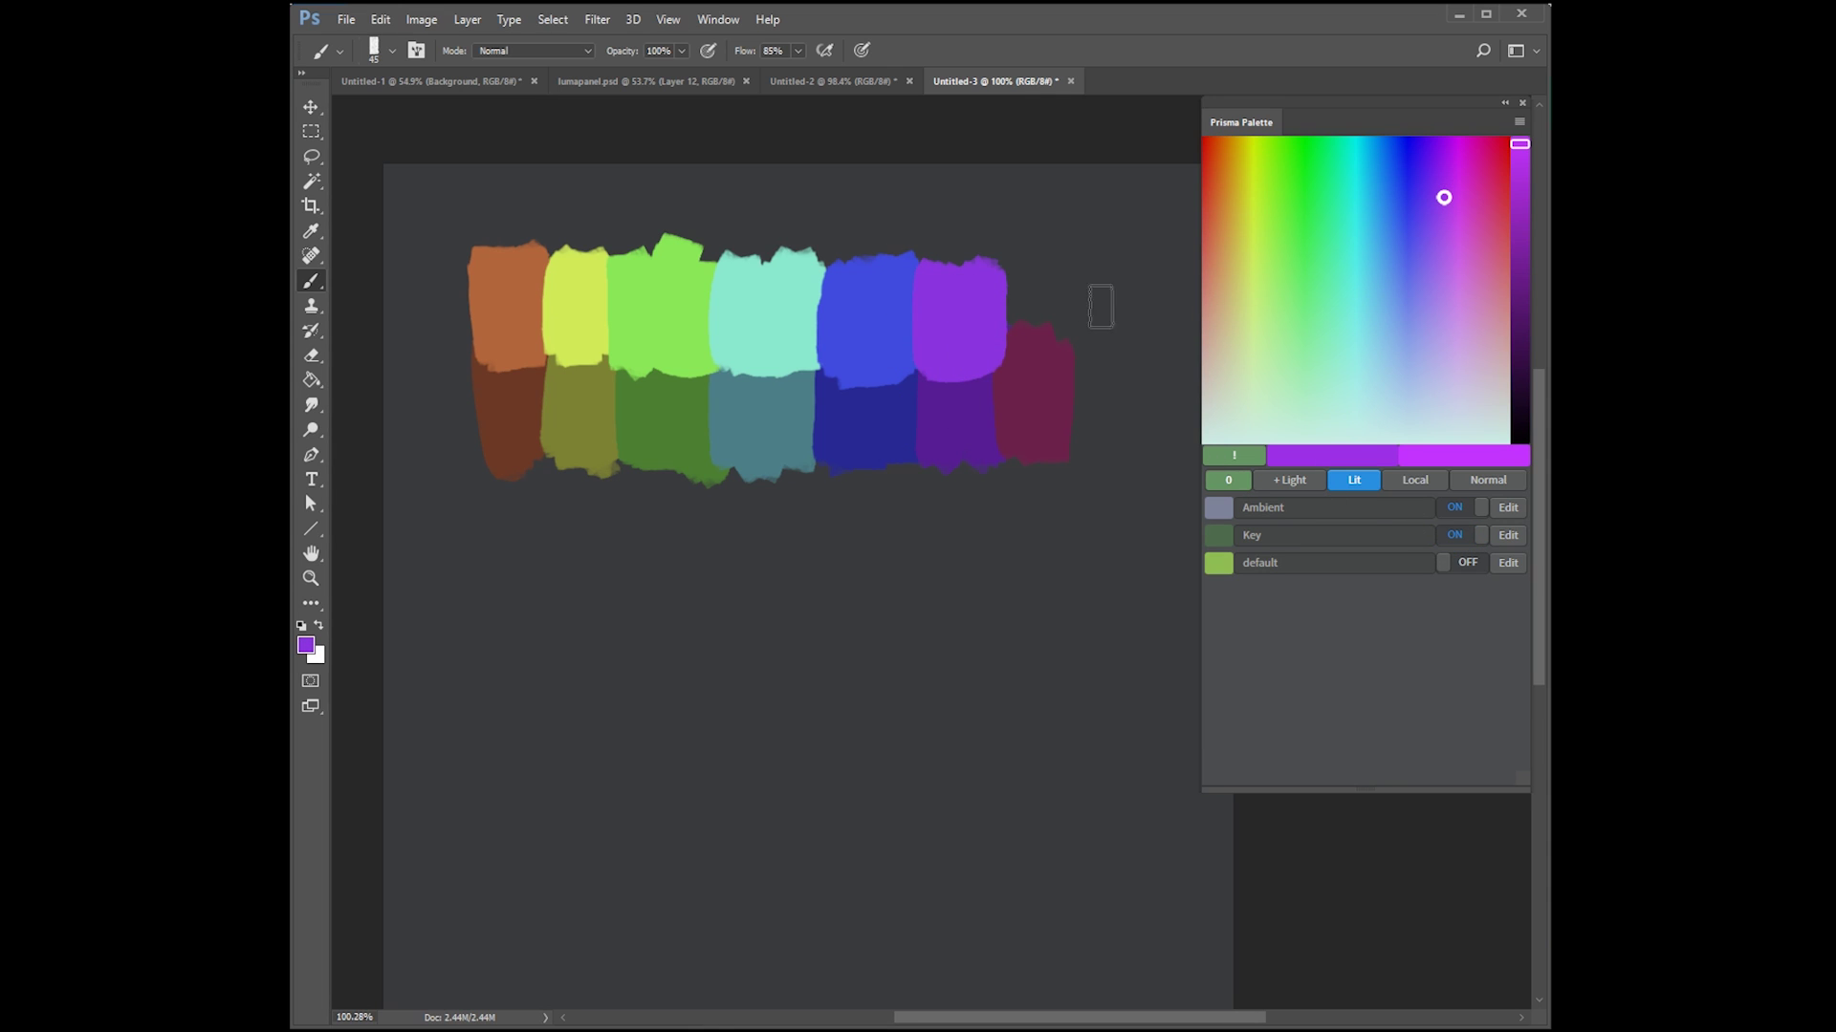
# Step: Sample the dark maroon swatch with the Key light off, and paint its Key-lit version above it
pyautogui.click(1448, 536)
pyautogui.keyDown('alt'); pyautogui.click(1049, 396); pyautogui.keyUp('alt')
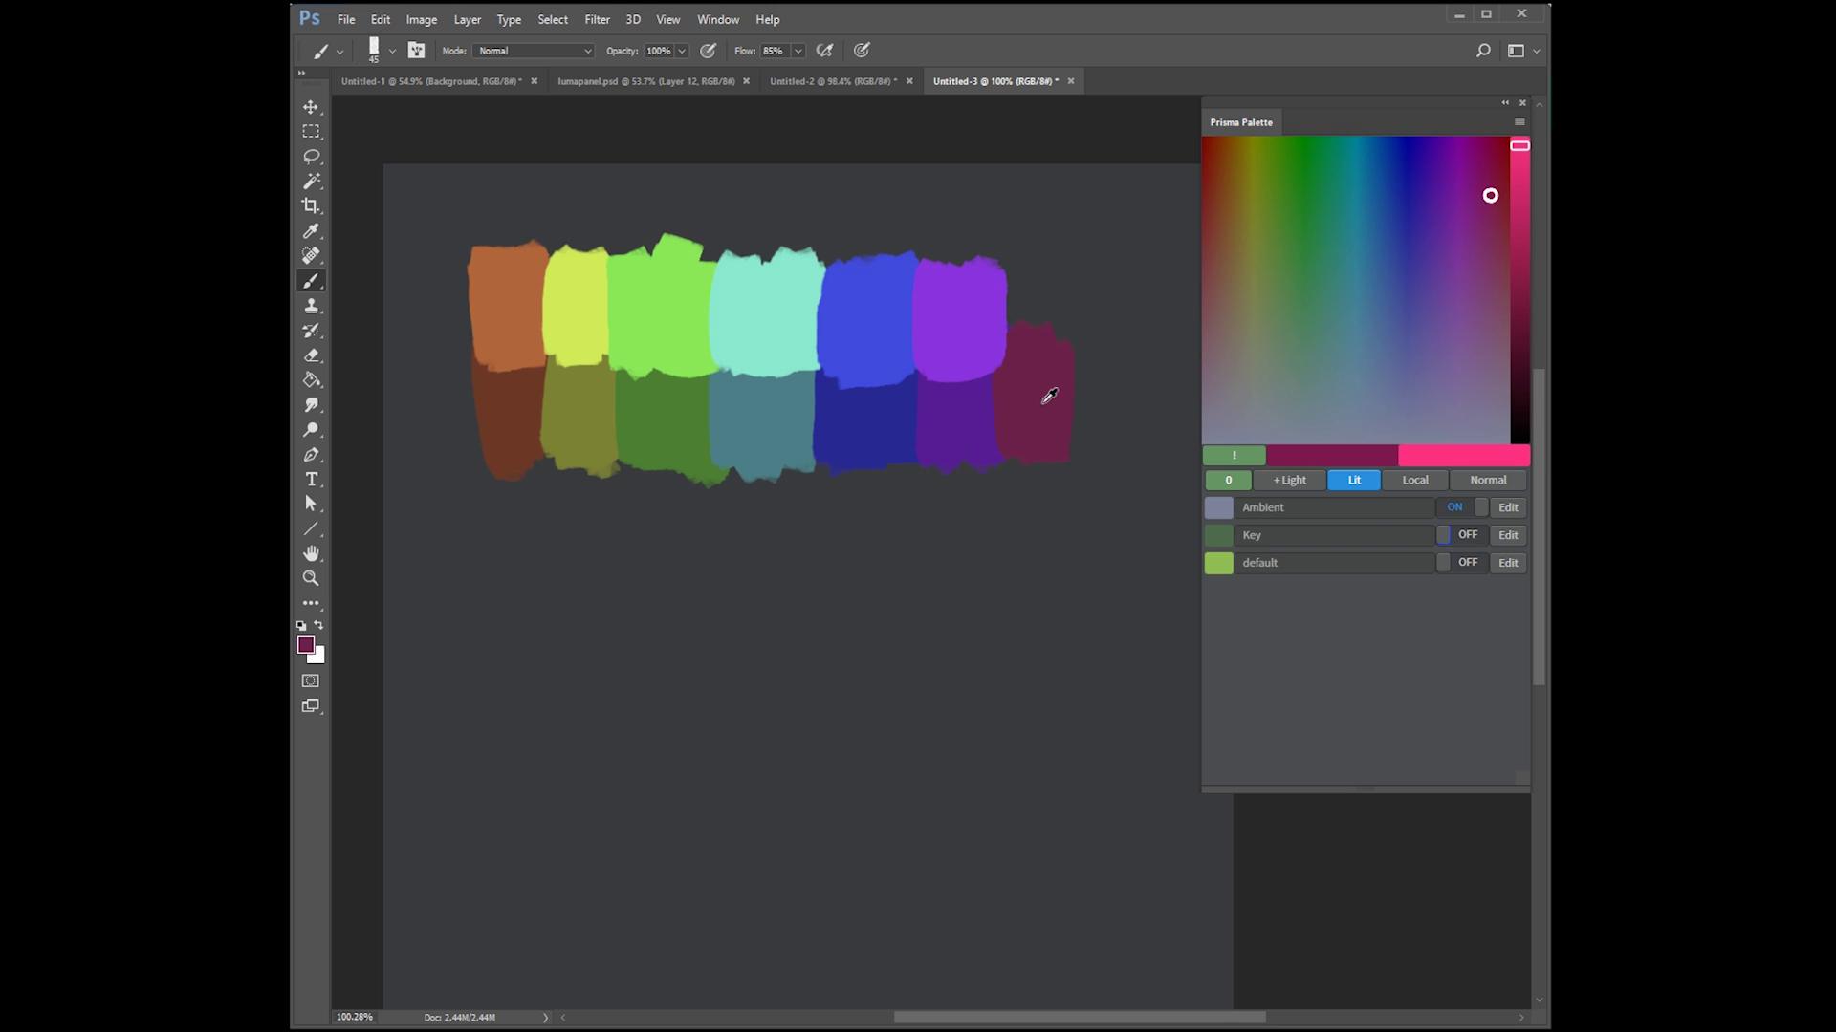
pyautogui.click(1459, 535)
pyautogui.moveTo(1033, 340)
pyautogui.mouseDown()
pyautogui.moveTo(1020, 352)
pyautogui.moveTo(1049, 357)
pyautogui.moveTo(1059, 332)
pyautogui.mouseUp()
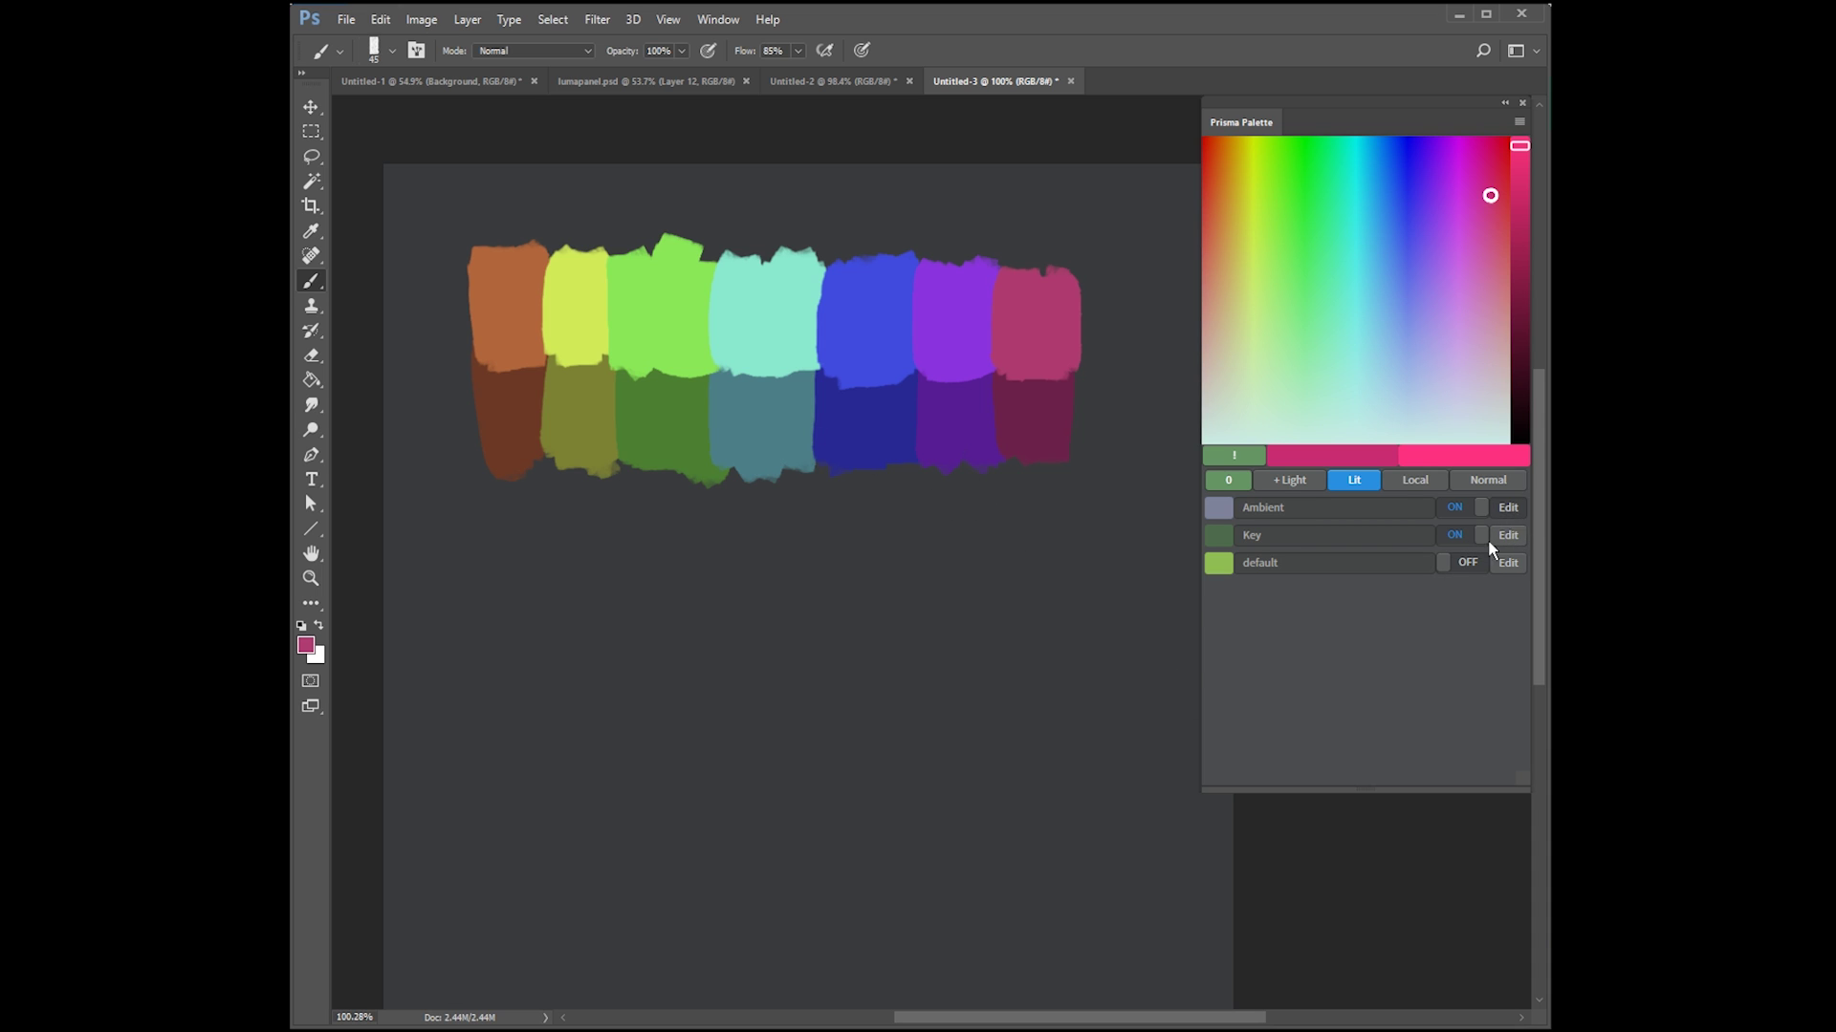
# Step: Change the Ambient light to a brighter, strongly saturated blue, turn the Key light off, and save the Ambient light
pyautogui.click(1507, 510)
pyautogui.moveTo(1317, 558); pyautogui.dragTo(1427, 557)
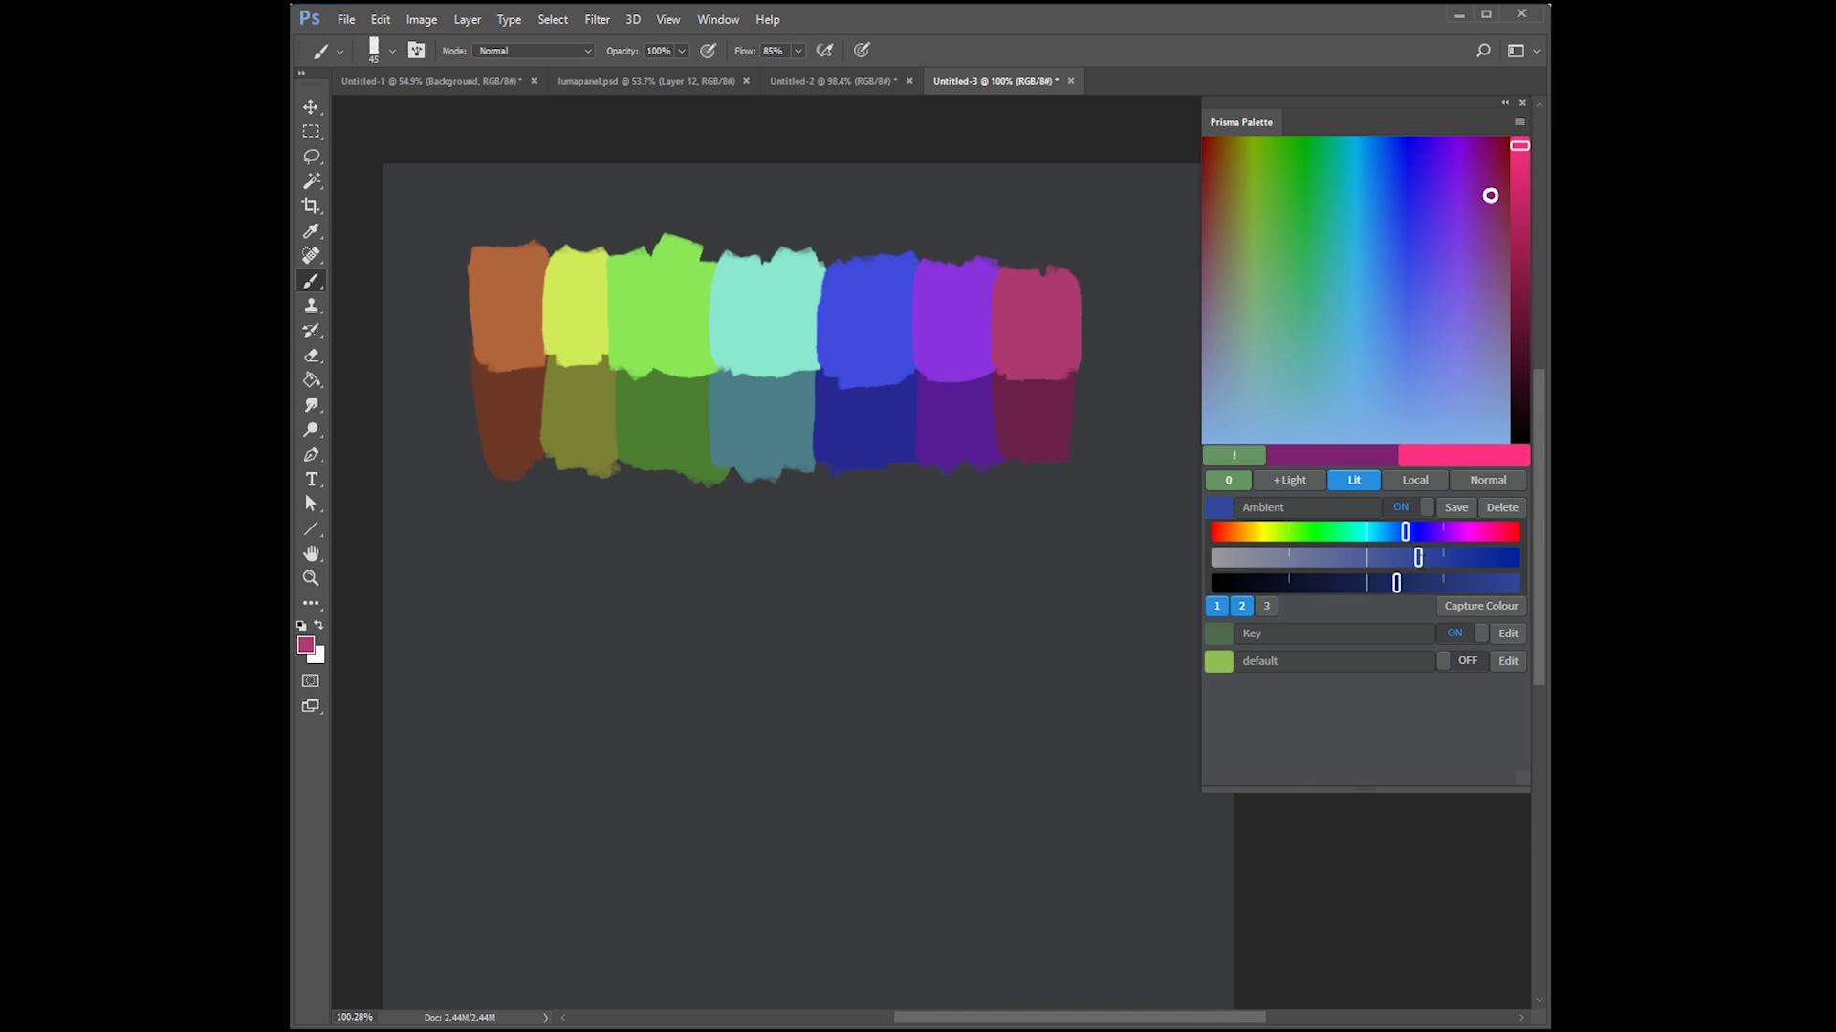
pyautogui.click(1462, 636)
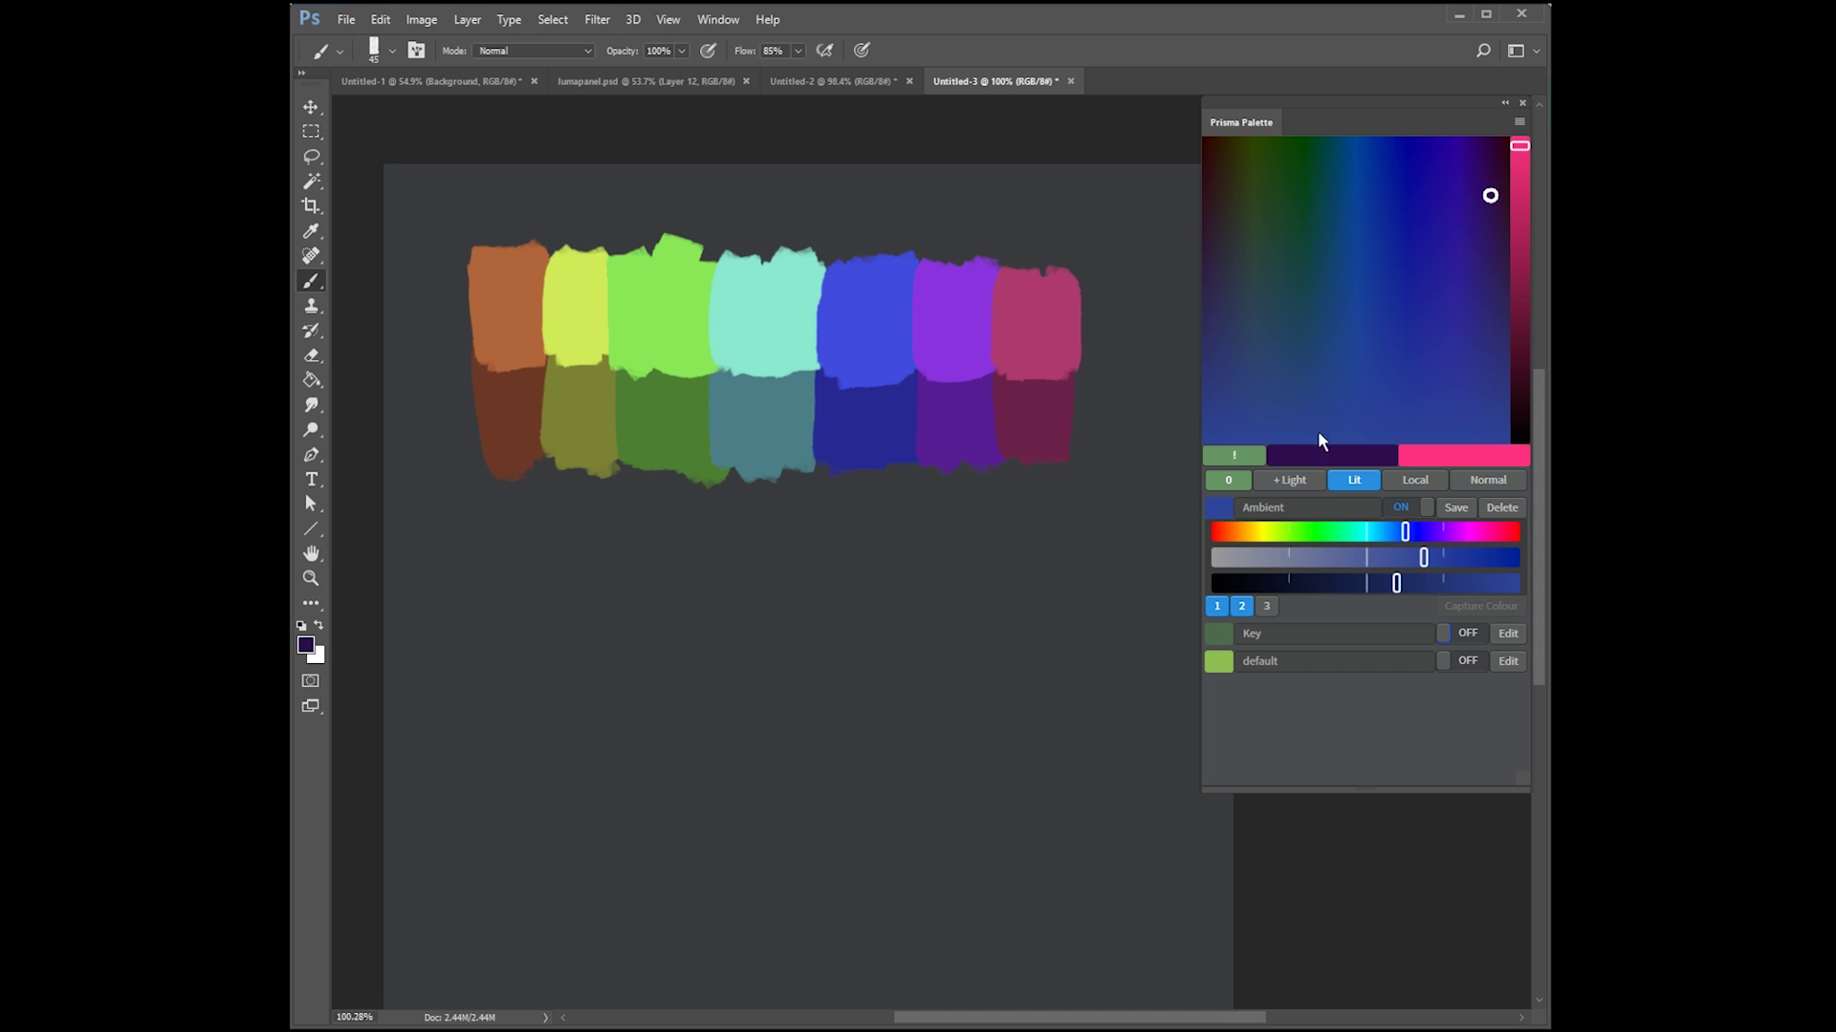
pyautogui.moveTo(1402, 583); pyautogui.dragTo(1441, 584)
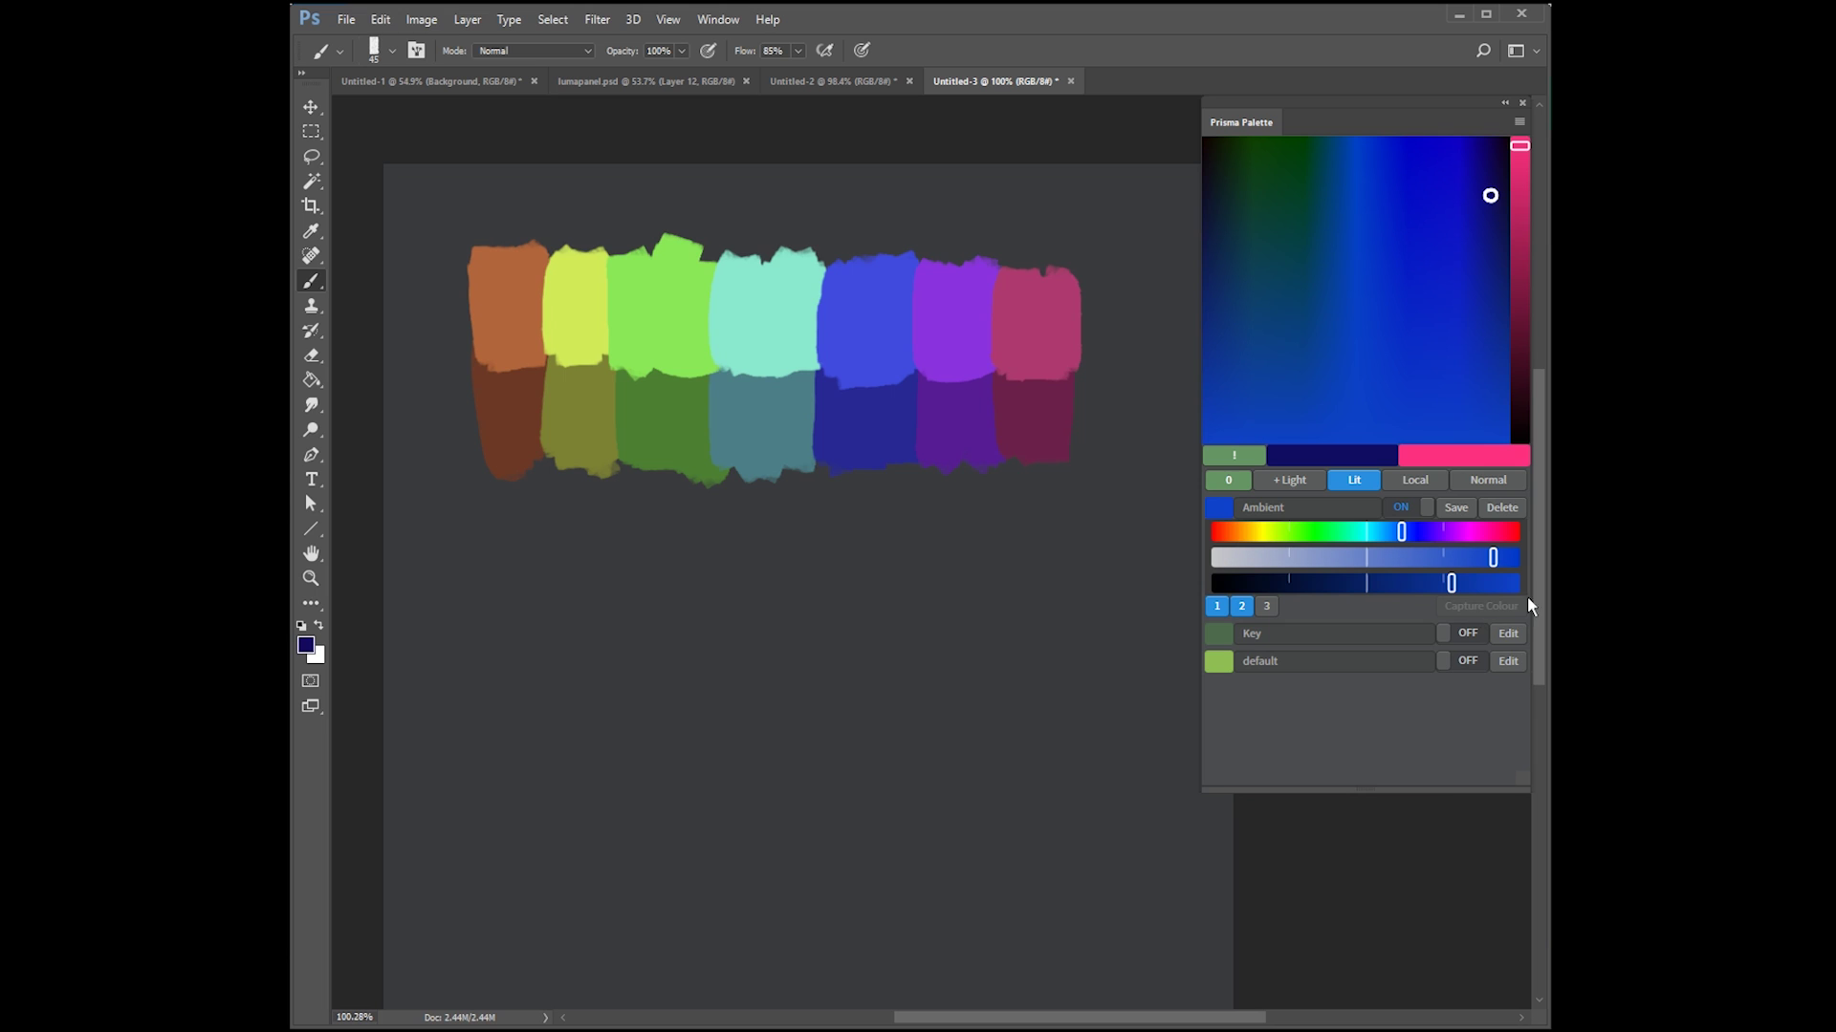
pyautogui.click(1456, 510)
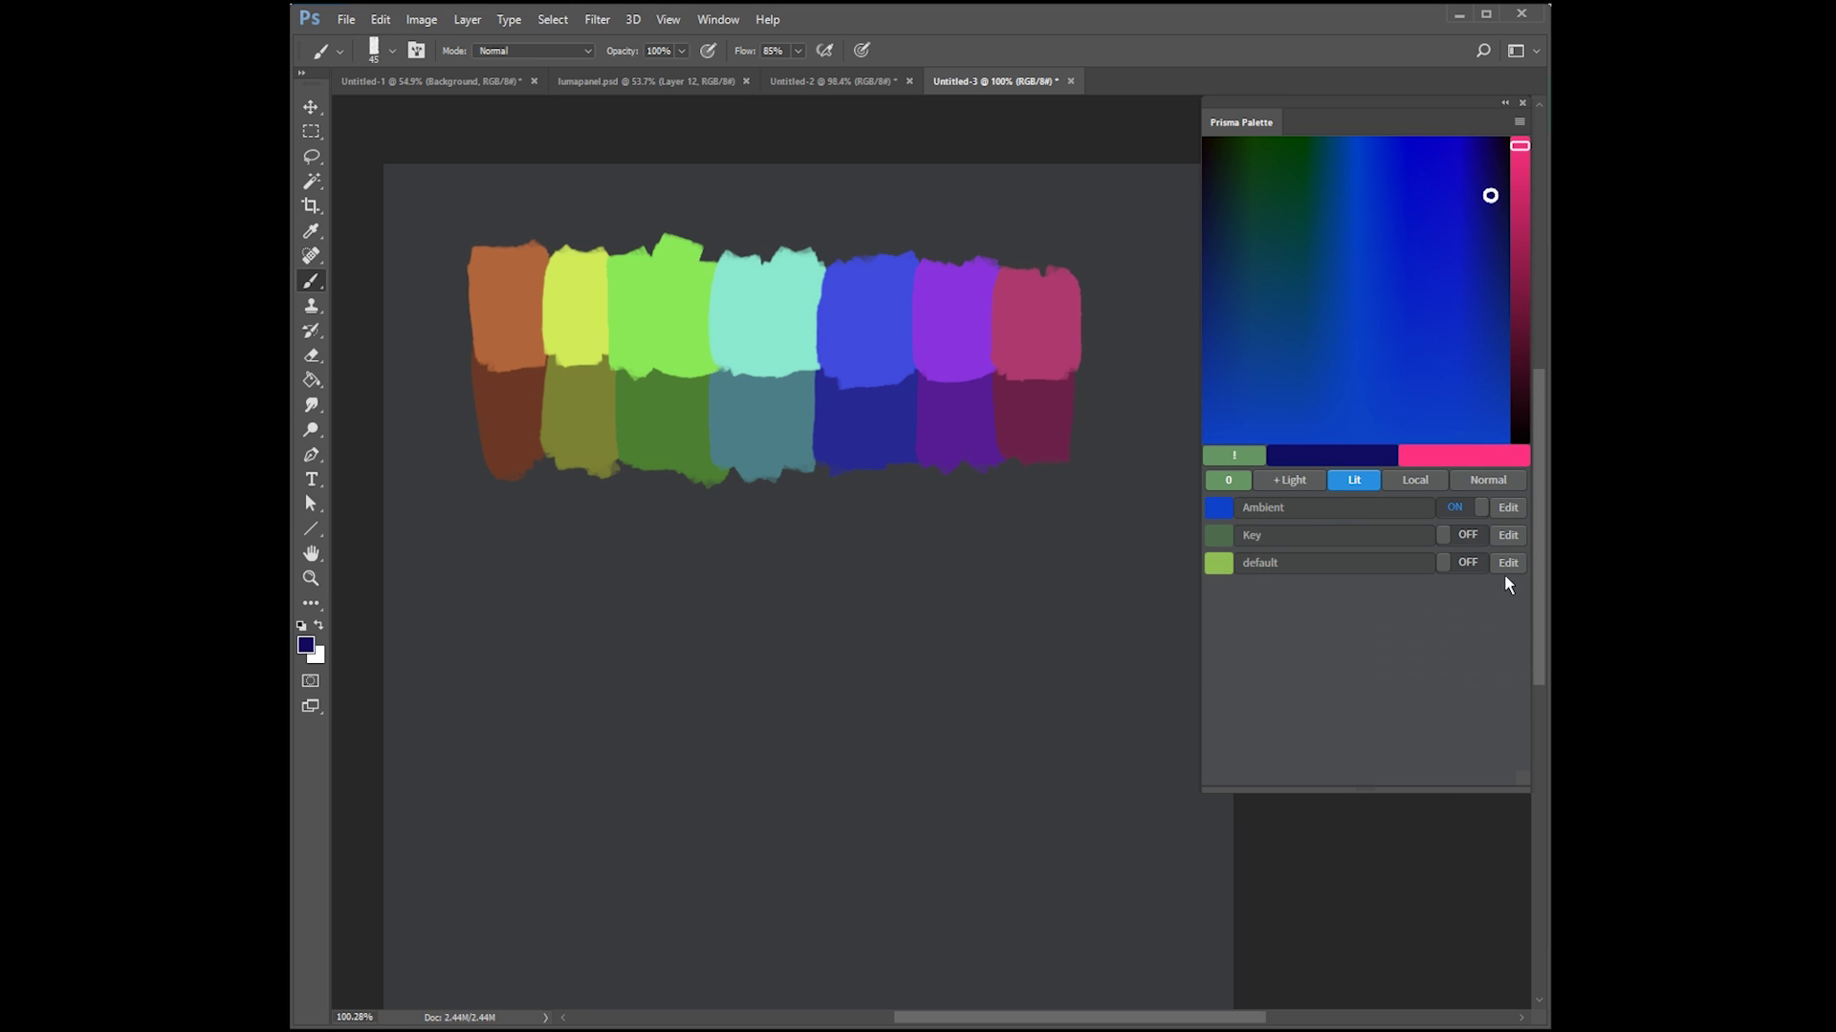
# Step: Change the Key light to a saturated dark red, turn it on, and save it
pyautogui.click(1508, 535)
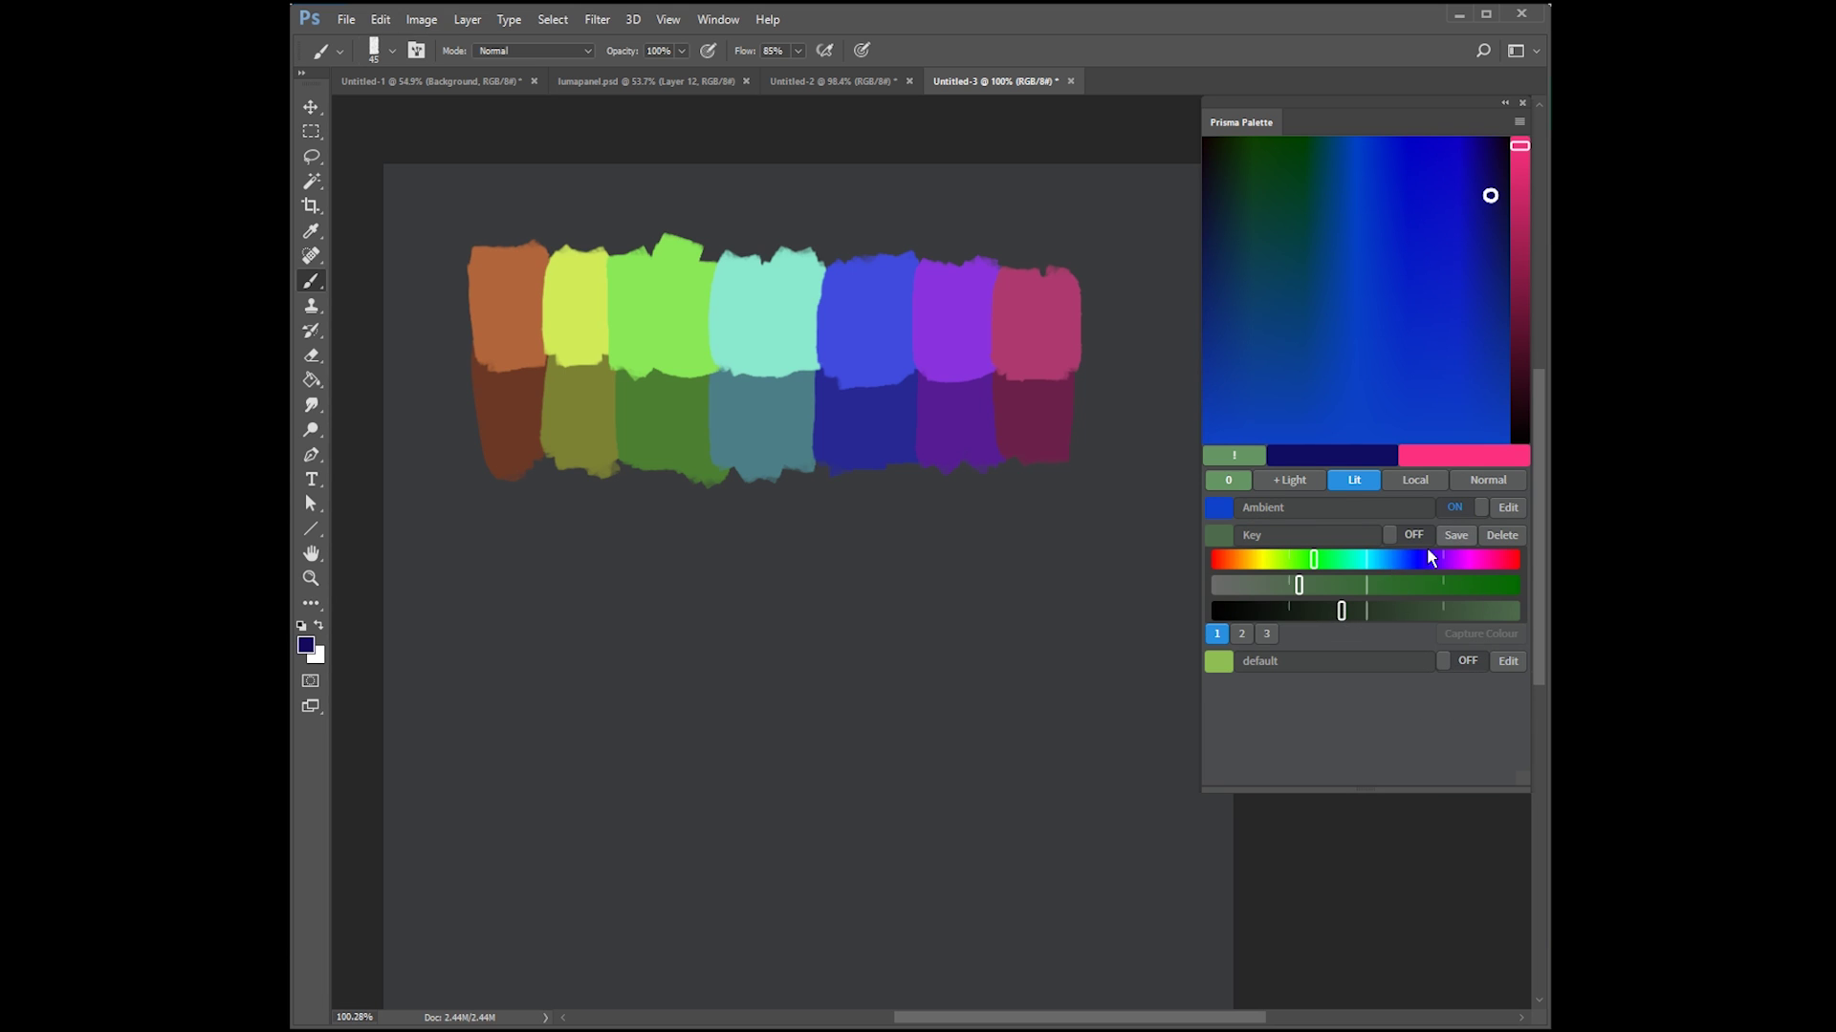
pyautogui.moveTo(1298, 585); pyautogui.dragTo(1413, 585)
pyautogui.moveTo(1341, 611); pyautogui.dragTo(1421, 611)
pyautogui.moveTo(1312, 562); pyautogui.dragTo(1214, 564)
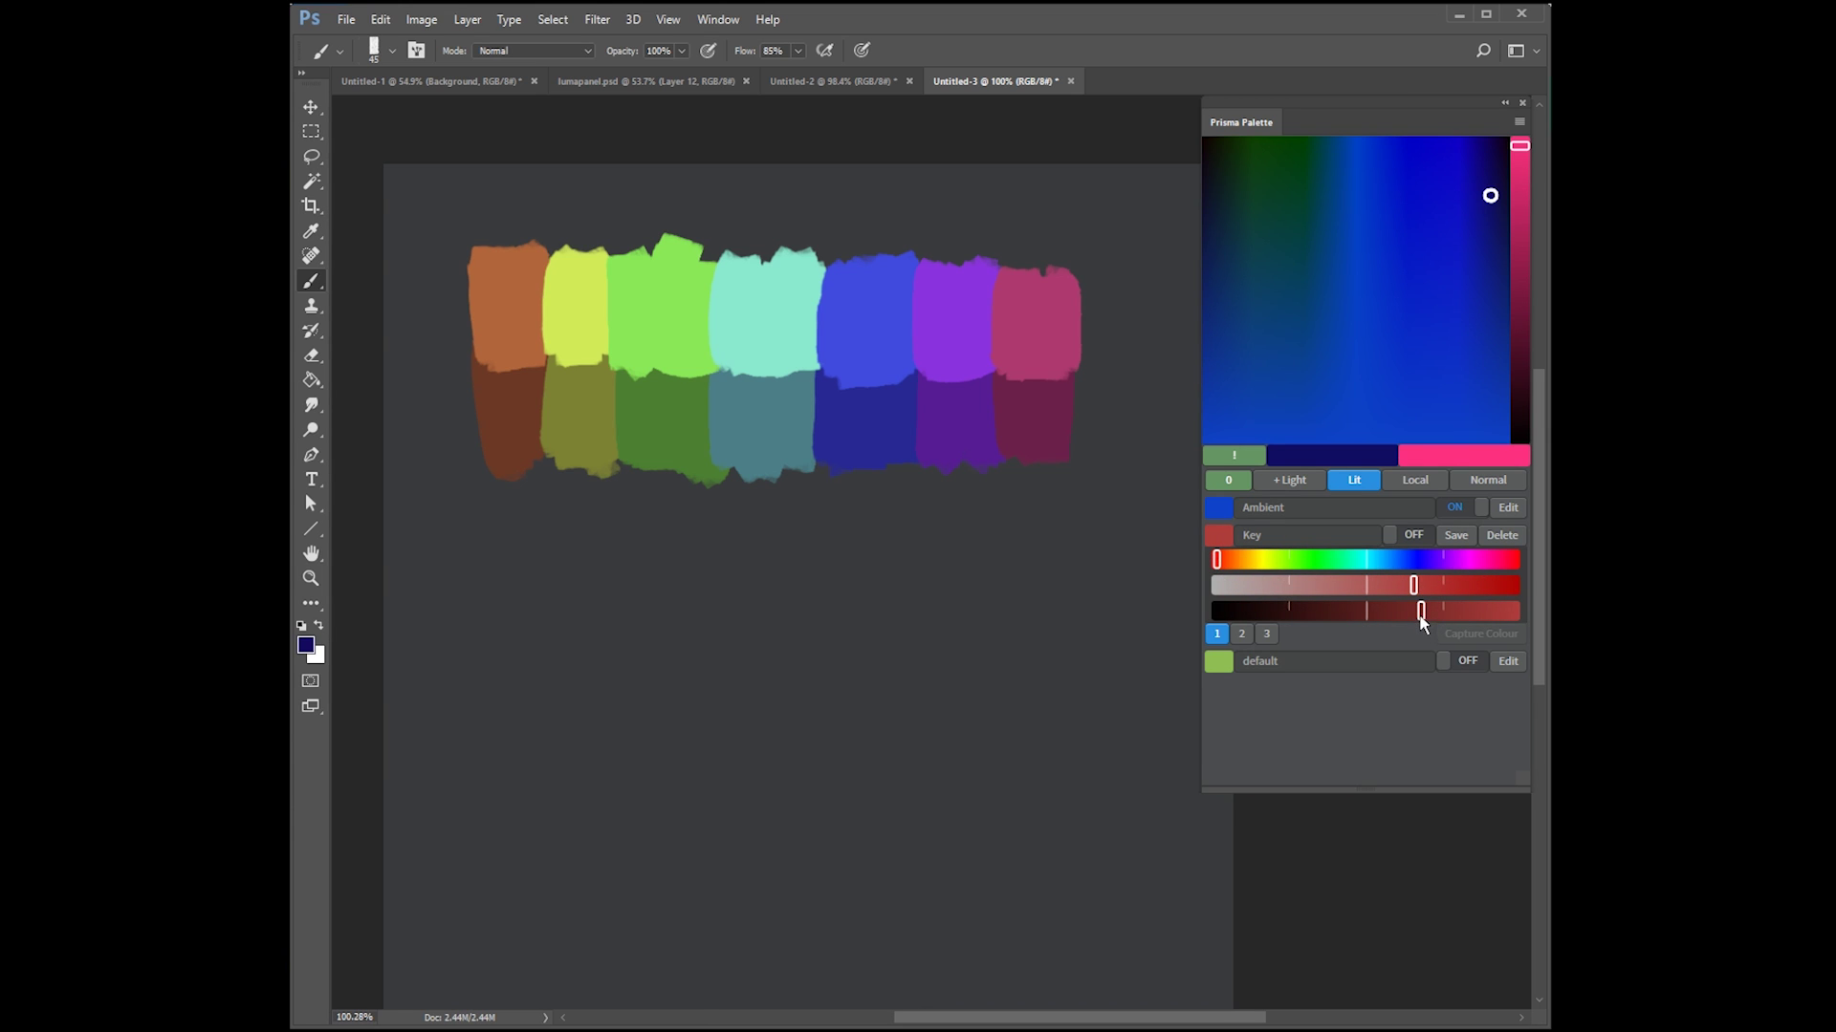
pyautogui.click(1419, 539)
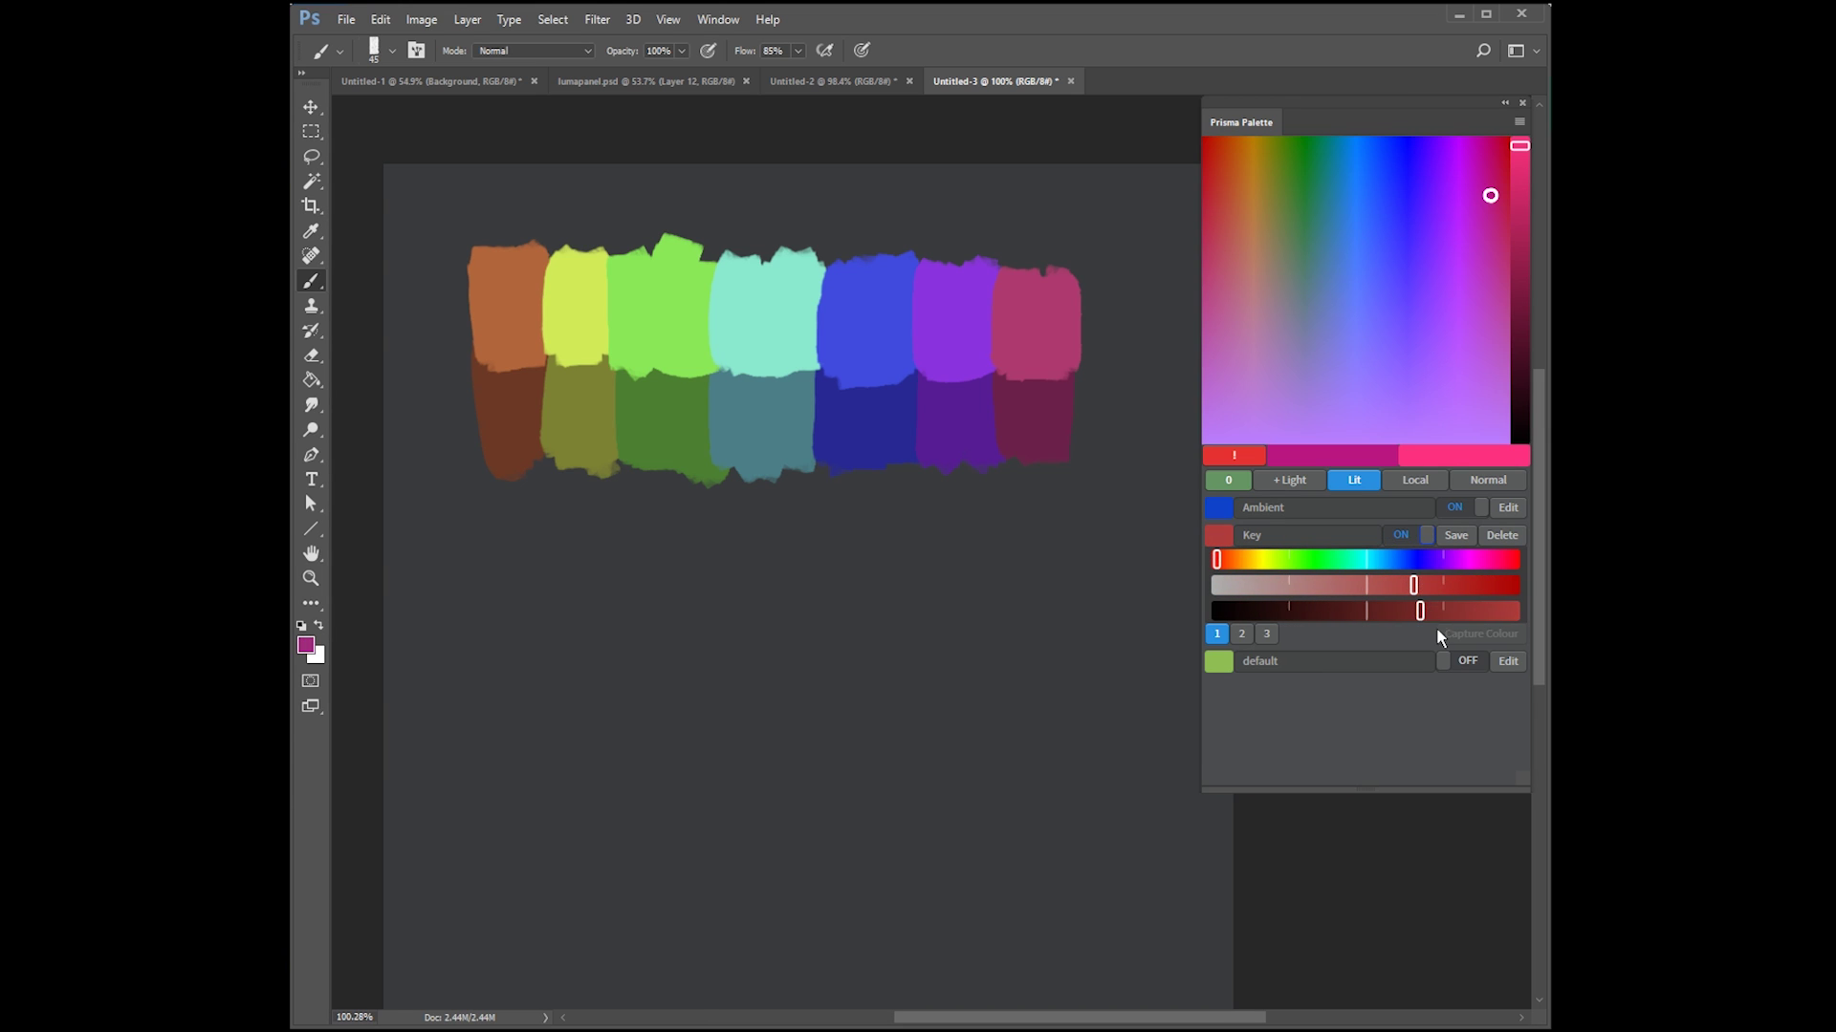
pyautogui.moveTo(1420, 611); pyautogui.dragTo(1367, 611)
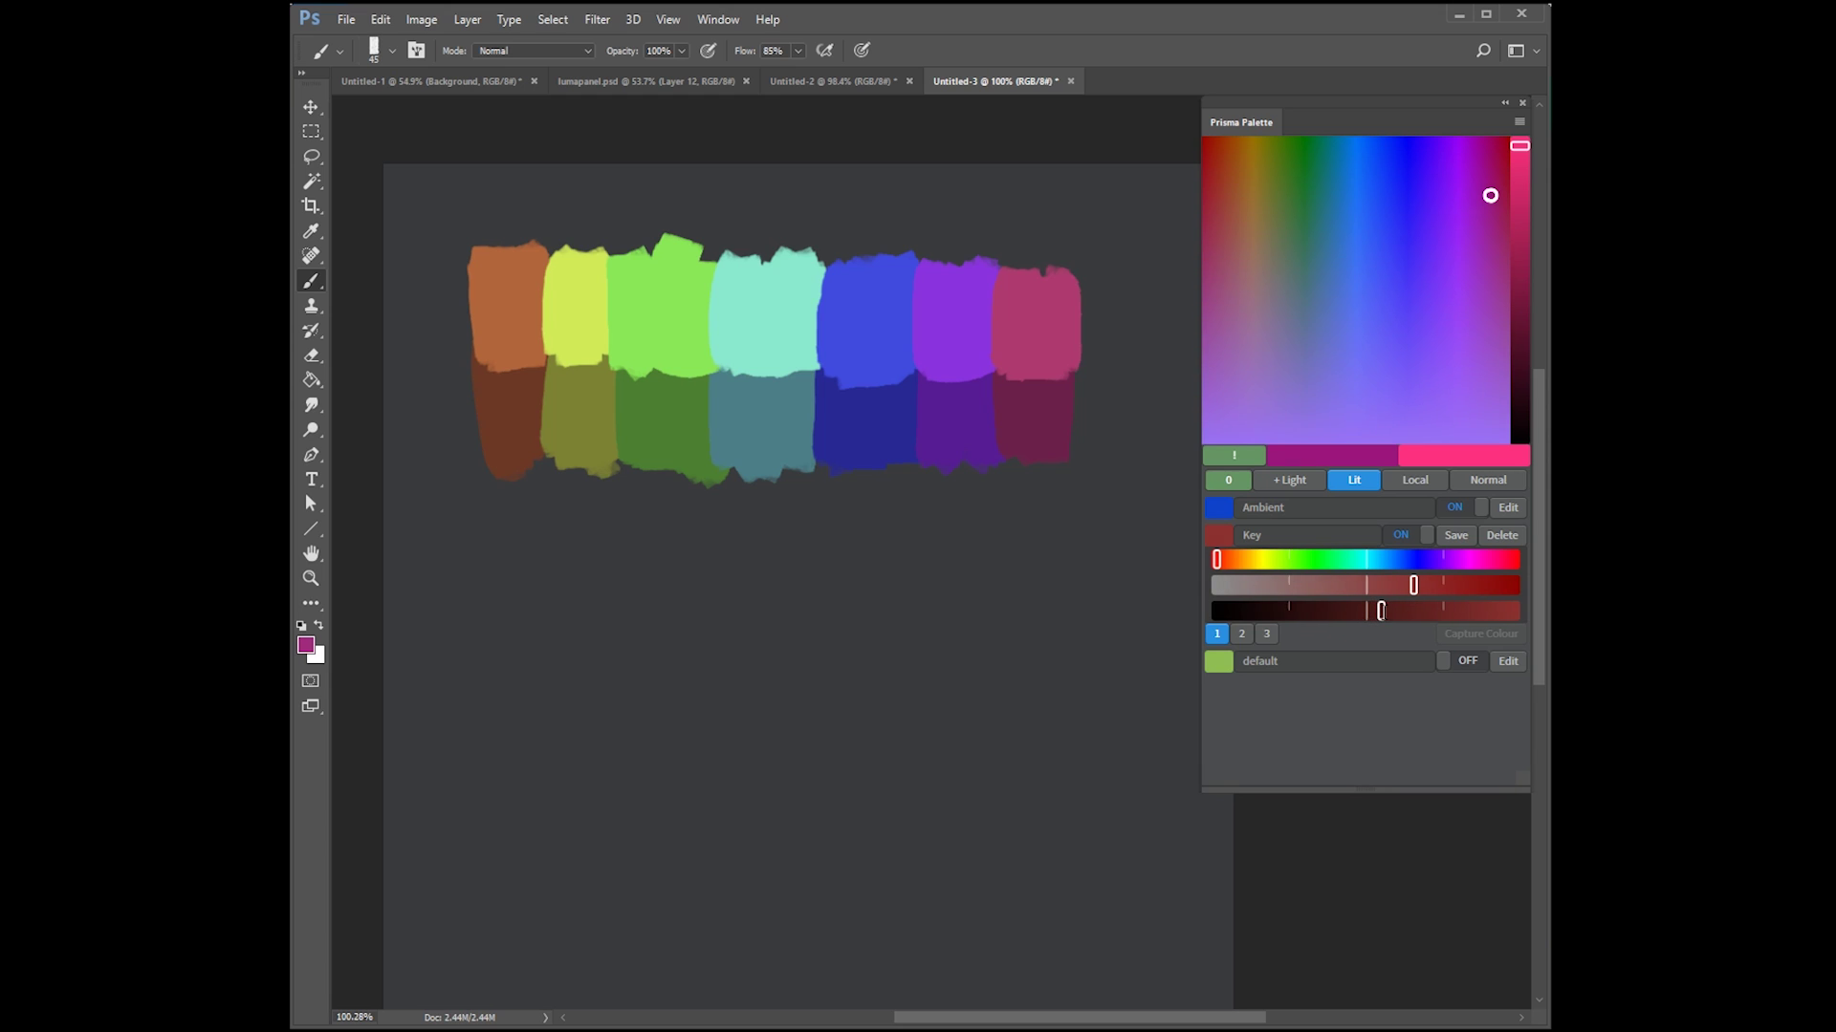
pyautogui.click(1454, 540)
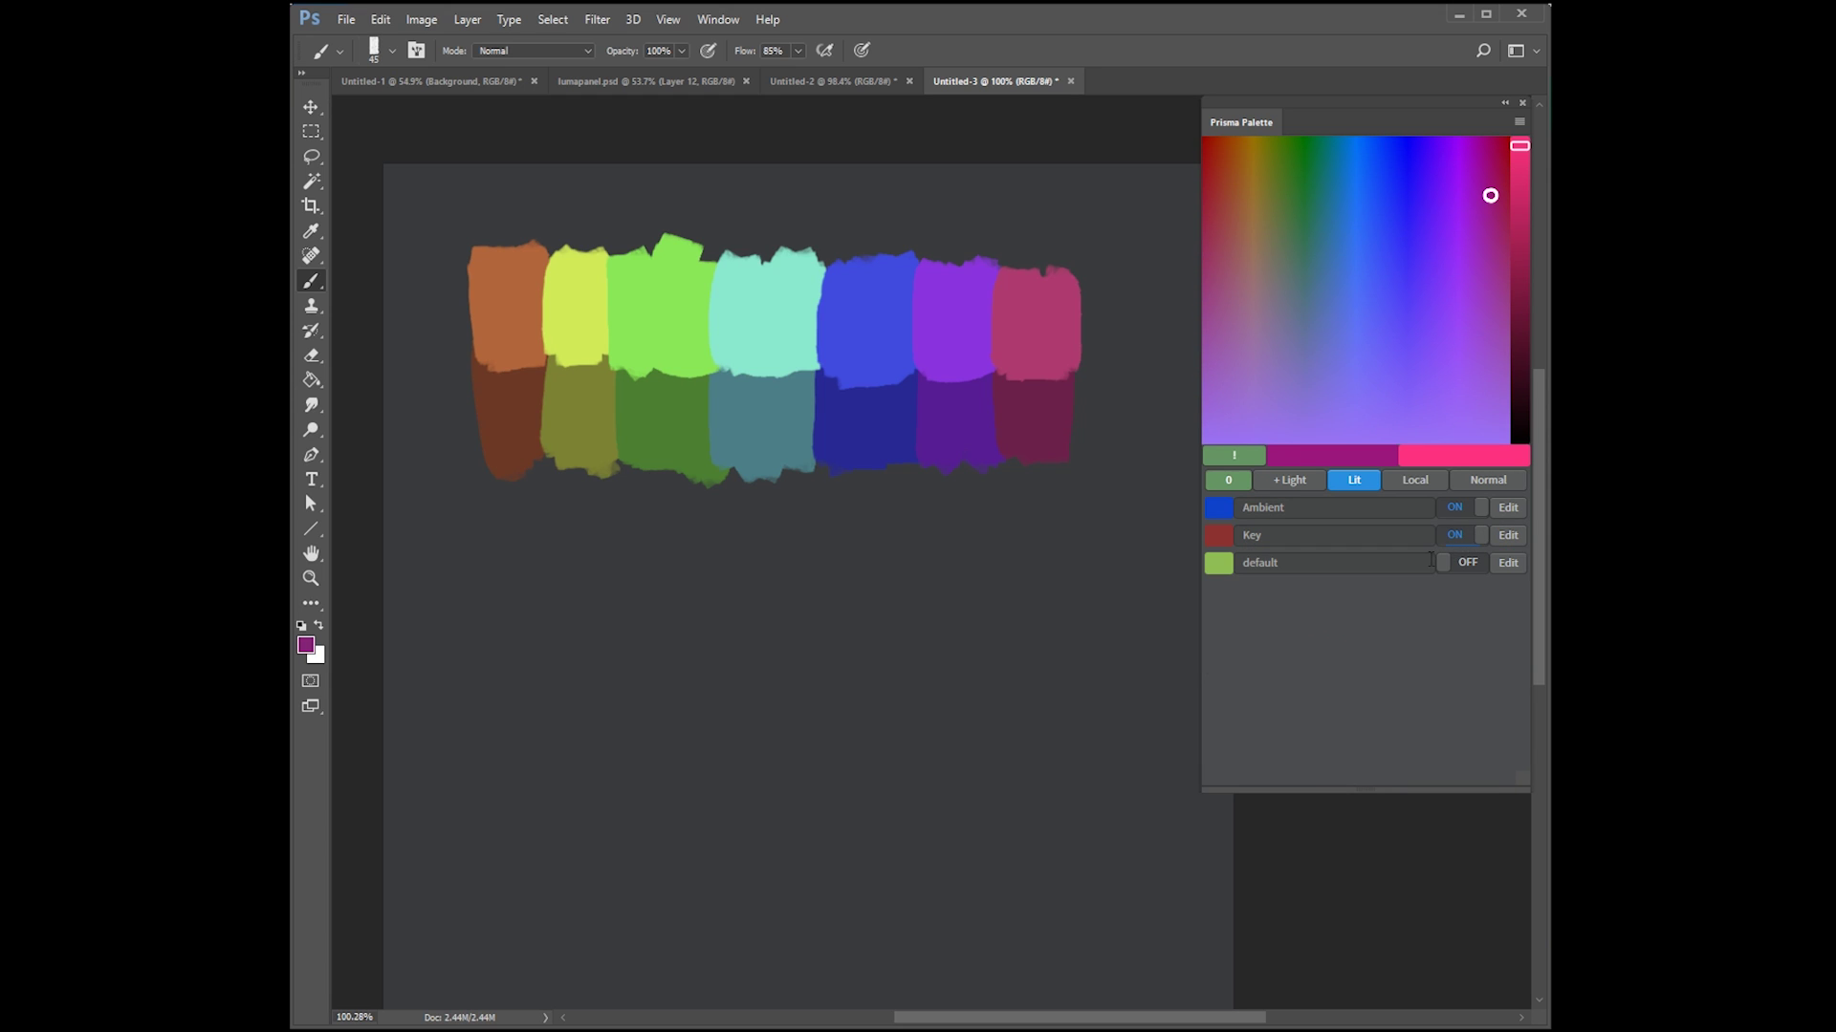
# Step: Turn the Key light off, pick a red hue, and paint the first swatch of a new ambient-lit row below the existing rows
pyautogui.click(1454, 536)
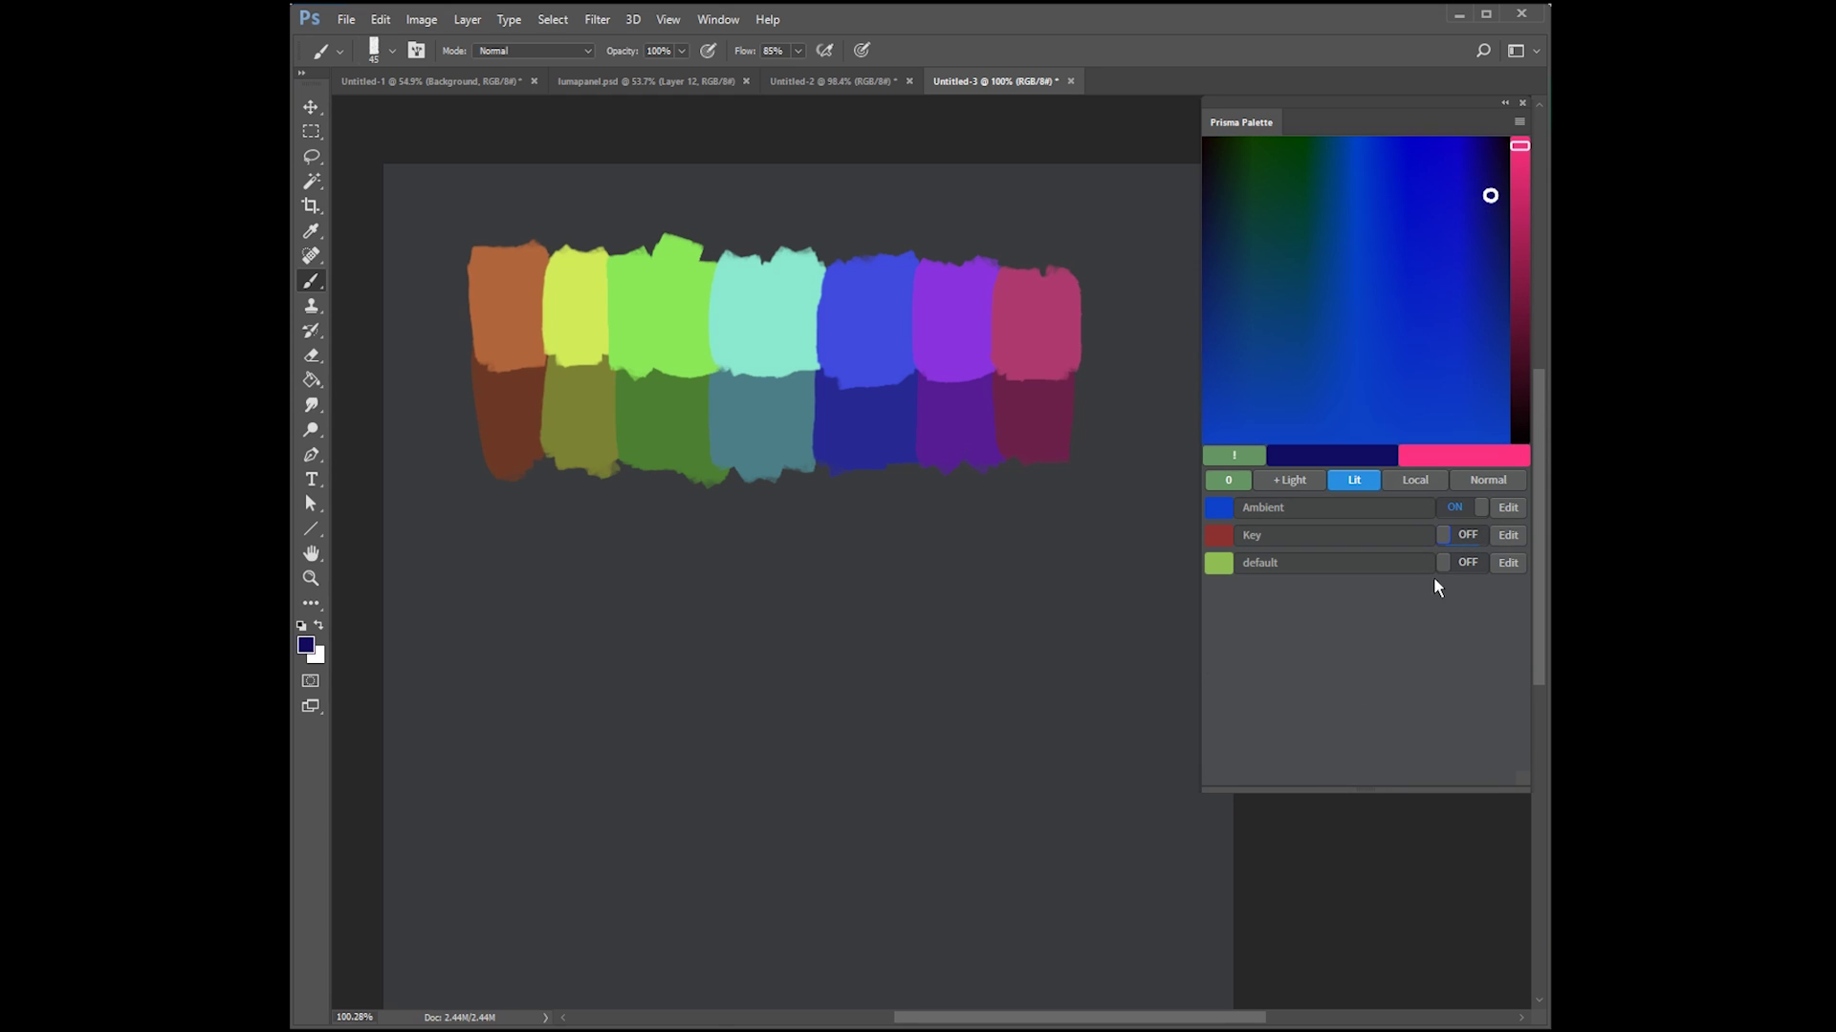
pyautogui.click(1210, 204)
pyautogui.moveTo(1211, 204); pyautogui.dragTo(1206, 202)
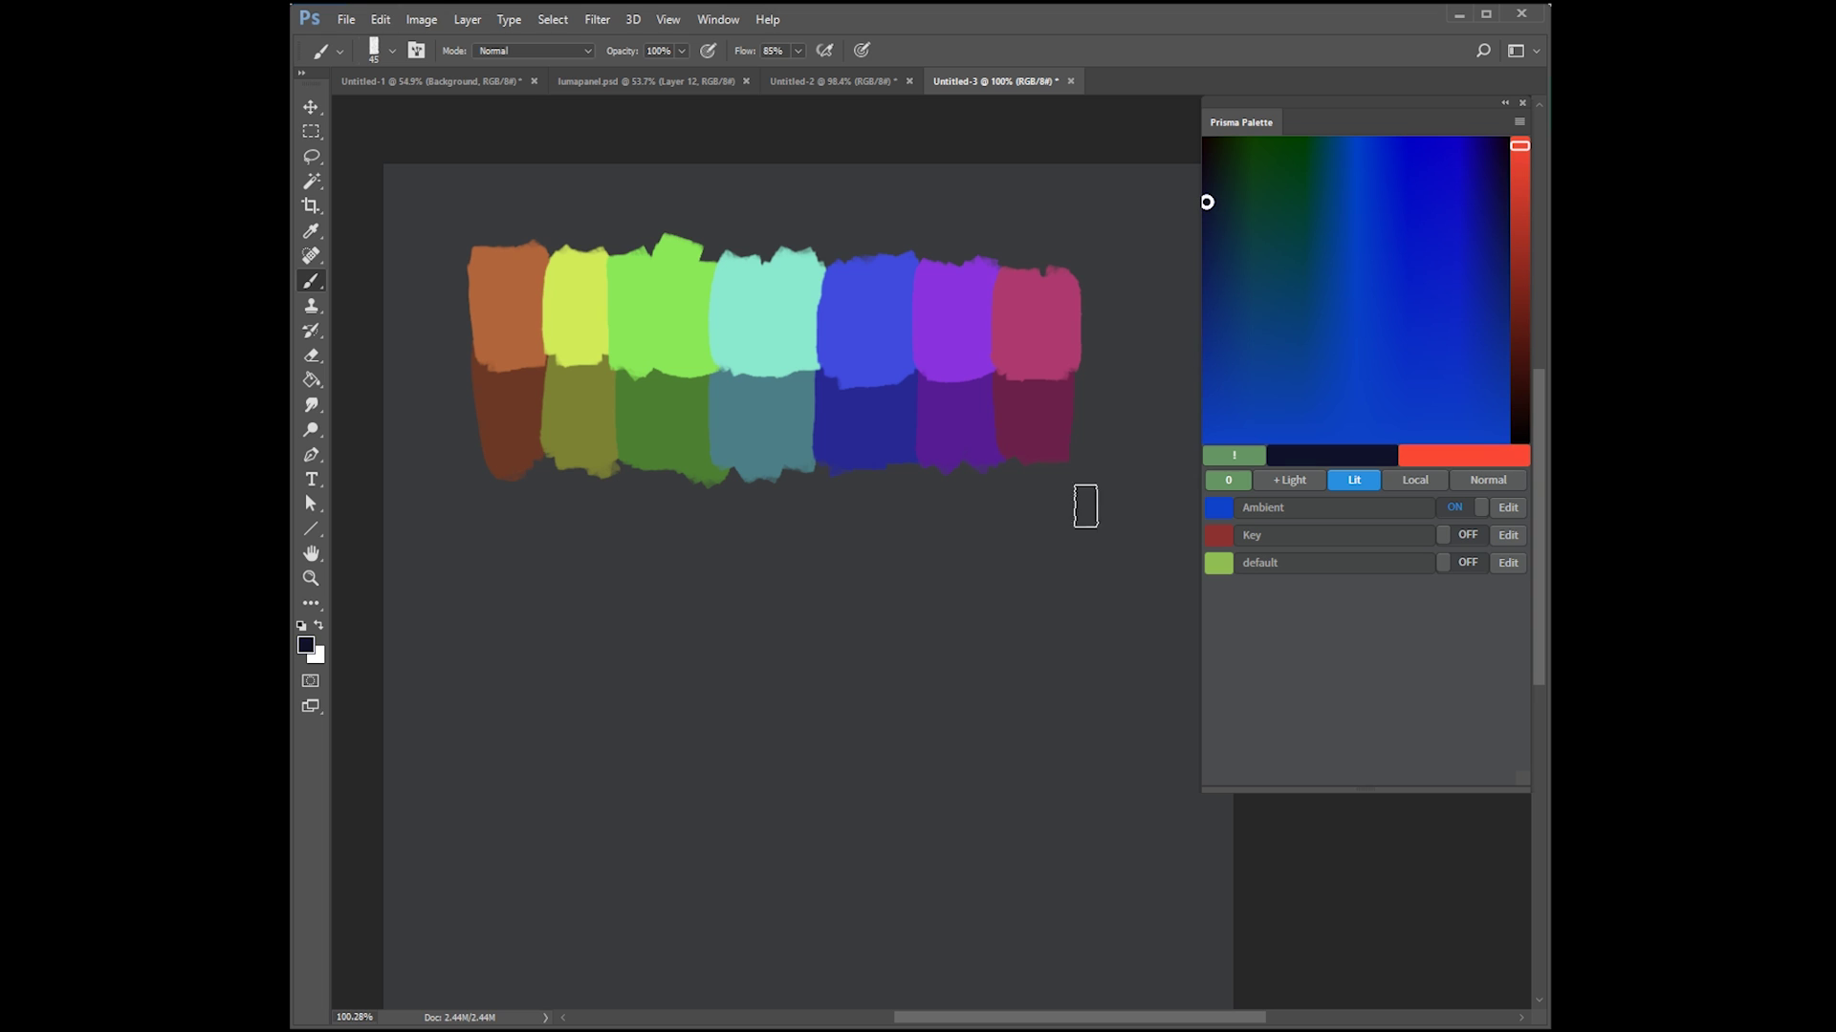
pyautogui.moveTo(502, 700); pyautogui.dragTo(526, 798)
pyautogui.hotkey('ctrl', 'z')
pyautogui.moveTo(500, 729); pyautogui.dragTo(521, 669)
# Step: Pick a yellow and then a green hue under the blue Ambient light, and paint their two dark green swatches beside the first
pyautogui.moveTo(1206, 201); pyautogui.dragTo(1242, 192)
pyautogui.moveTo(589, 755)
pyautogui.mouseDown()
pyautogui.moveTo(582, 680)
pyautogui.moveTo(602, 774)
pyautogui.mouseUp()
pyautogui.click(1291, 200)
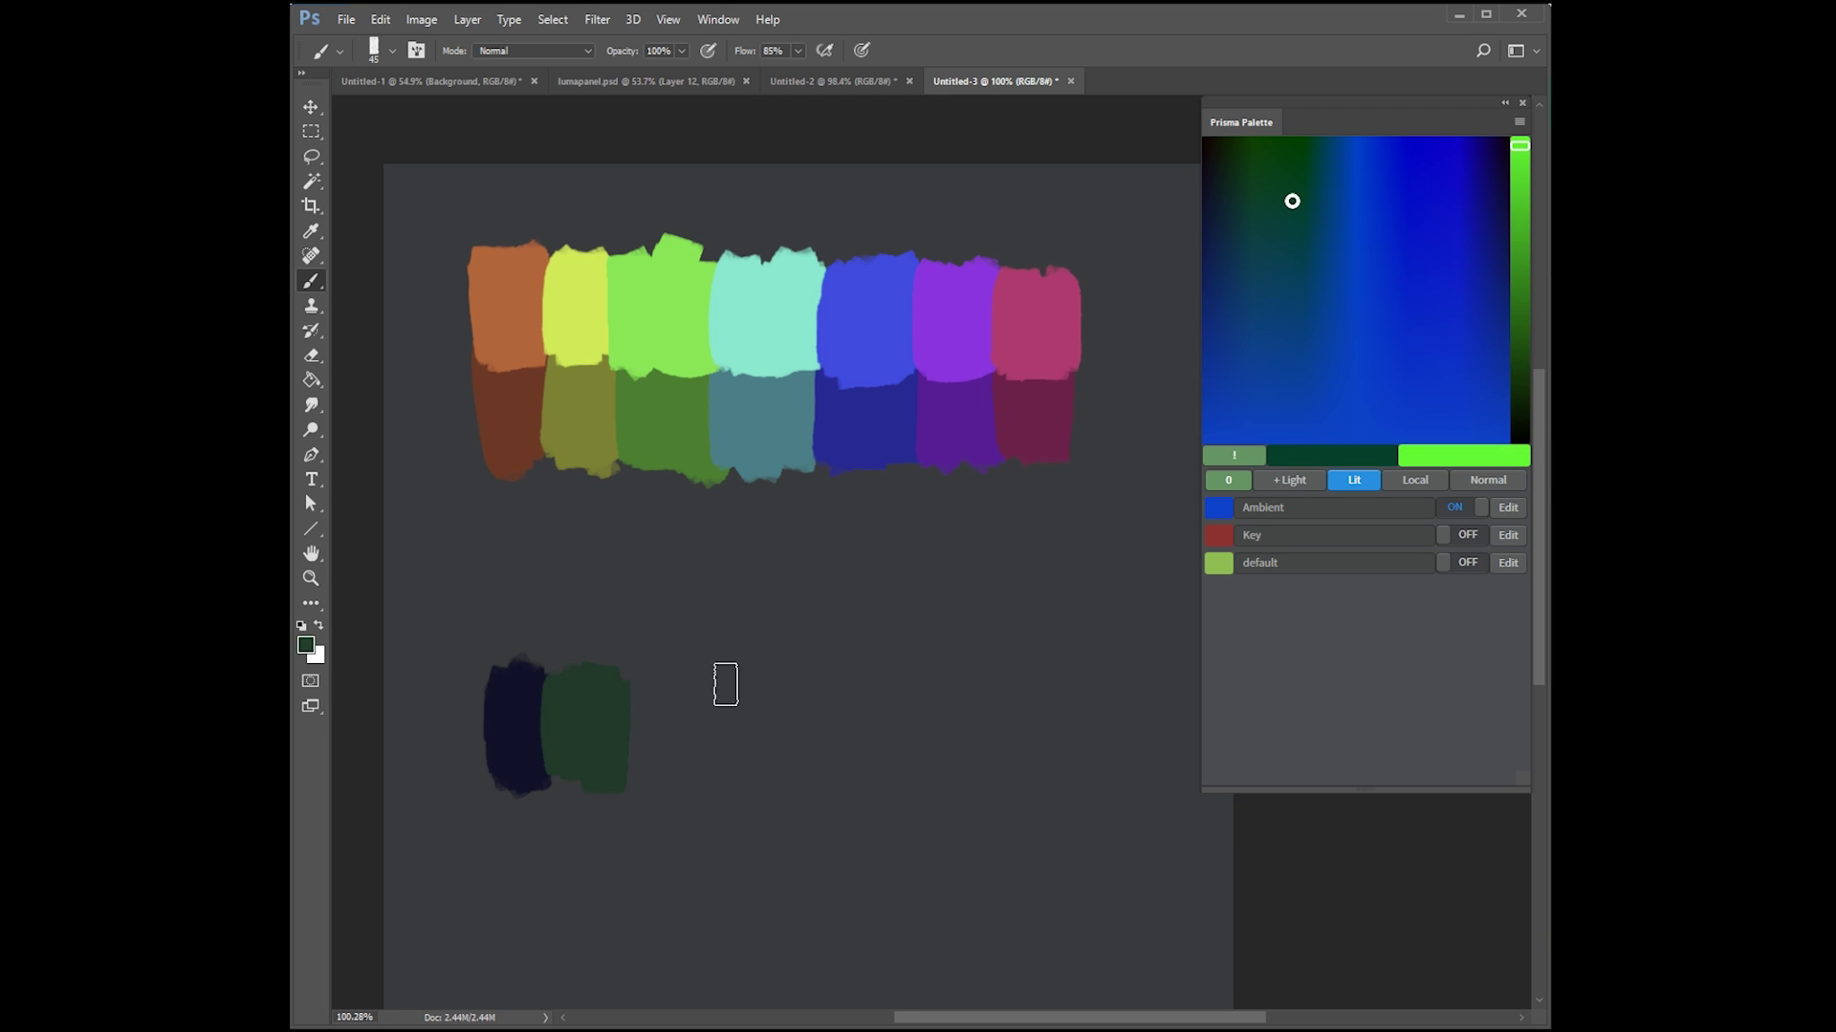
pyautogui.moveTo(644, 697)
pyautogui.mouseDown()
pyautogui.moveTo(647, 757)
pyautogui.moveTo(678, 726)
pyautogui.mouseUp()
# Step: Extend the ambient-lit row with three blue swatches painted from green-cyan, cyan and blue hues
pyautogui.click(1328, 204)
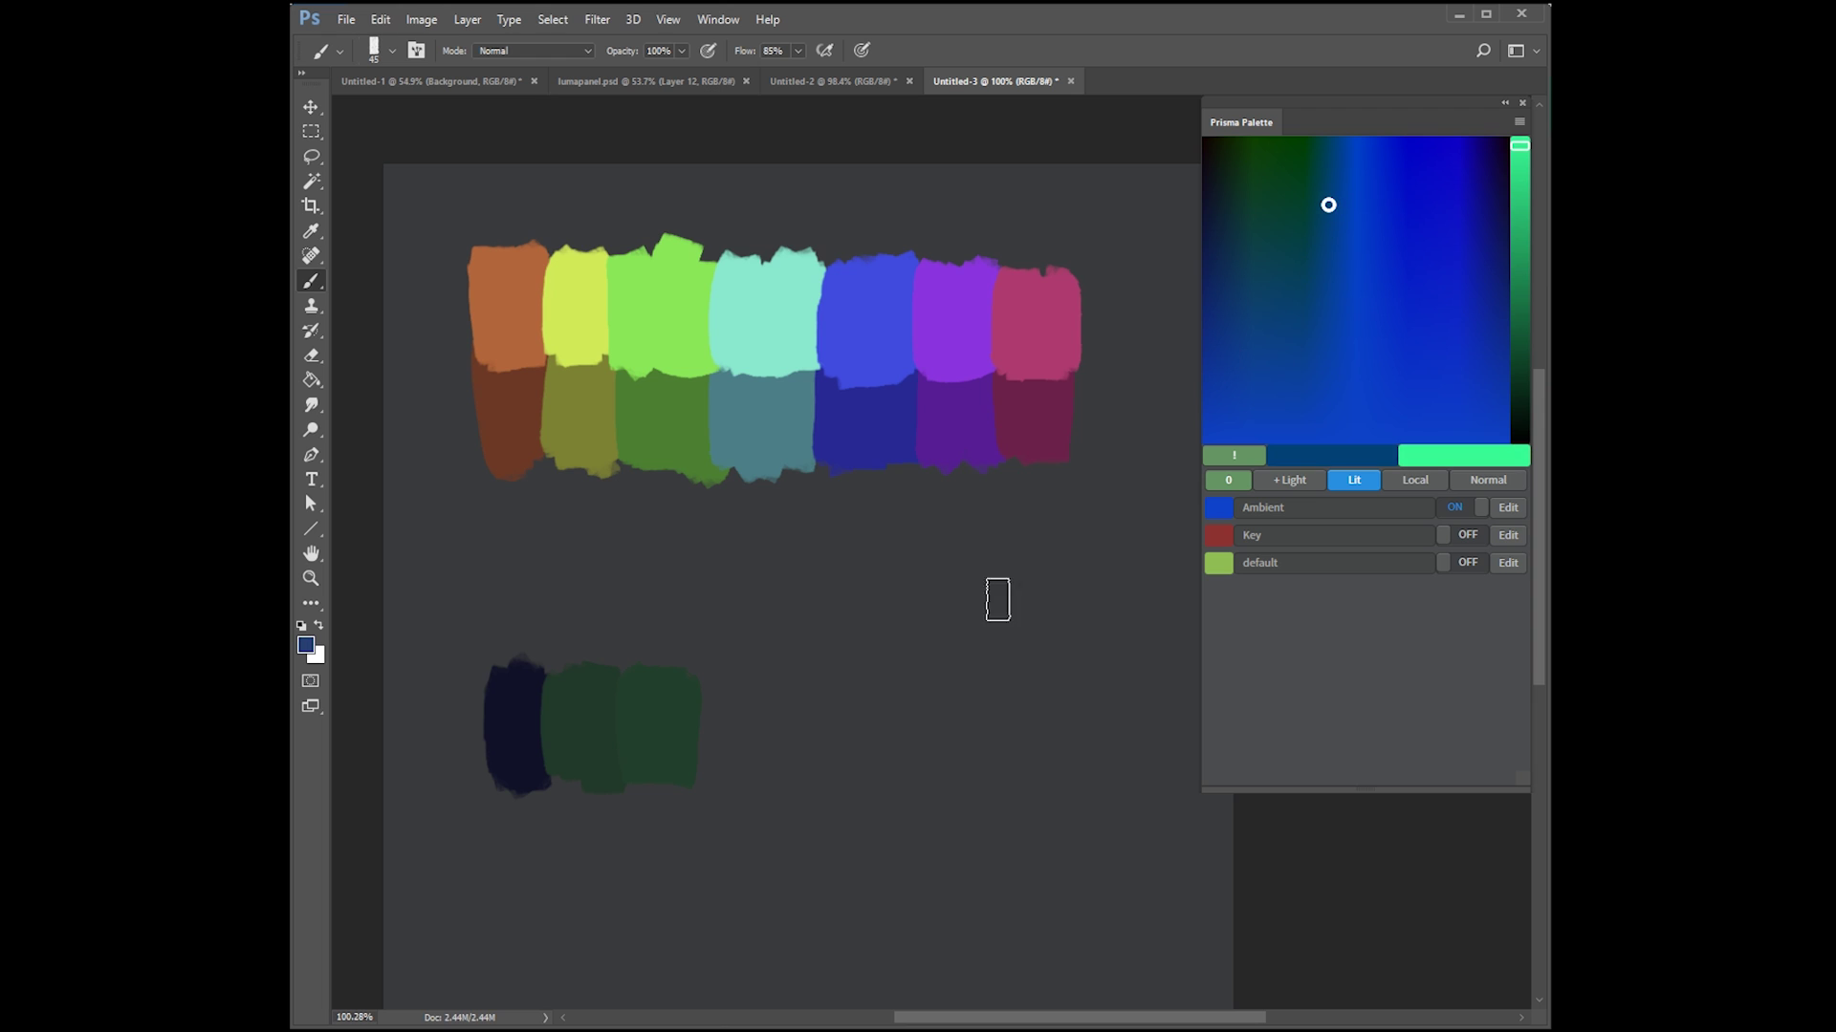
pyautogui.moveTo(757, 719)
pyautogui.mouseDown()
pyautogui.moveTo(729, 697)
pyautogui.moveTo(716, 751)
pyautogui.moveTo(751, 783)
pyautogui.moveTo(785, 651)
pyautogui.moveTo(807, 713)
pyautogui.moveTo(832, 672)
pyautogui.moveTo(865, 727)
pyautogui.moveTo(893, 697)
pyautogui.moveTo(941, 693)
pyautogui.moveTo(954, 760)
pyautogui.mouseUp()
pyautogui.click(1356, 207)
pyautogui.click(1406, 206)
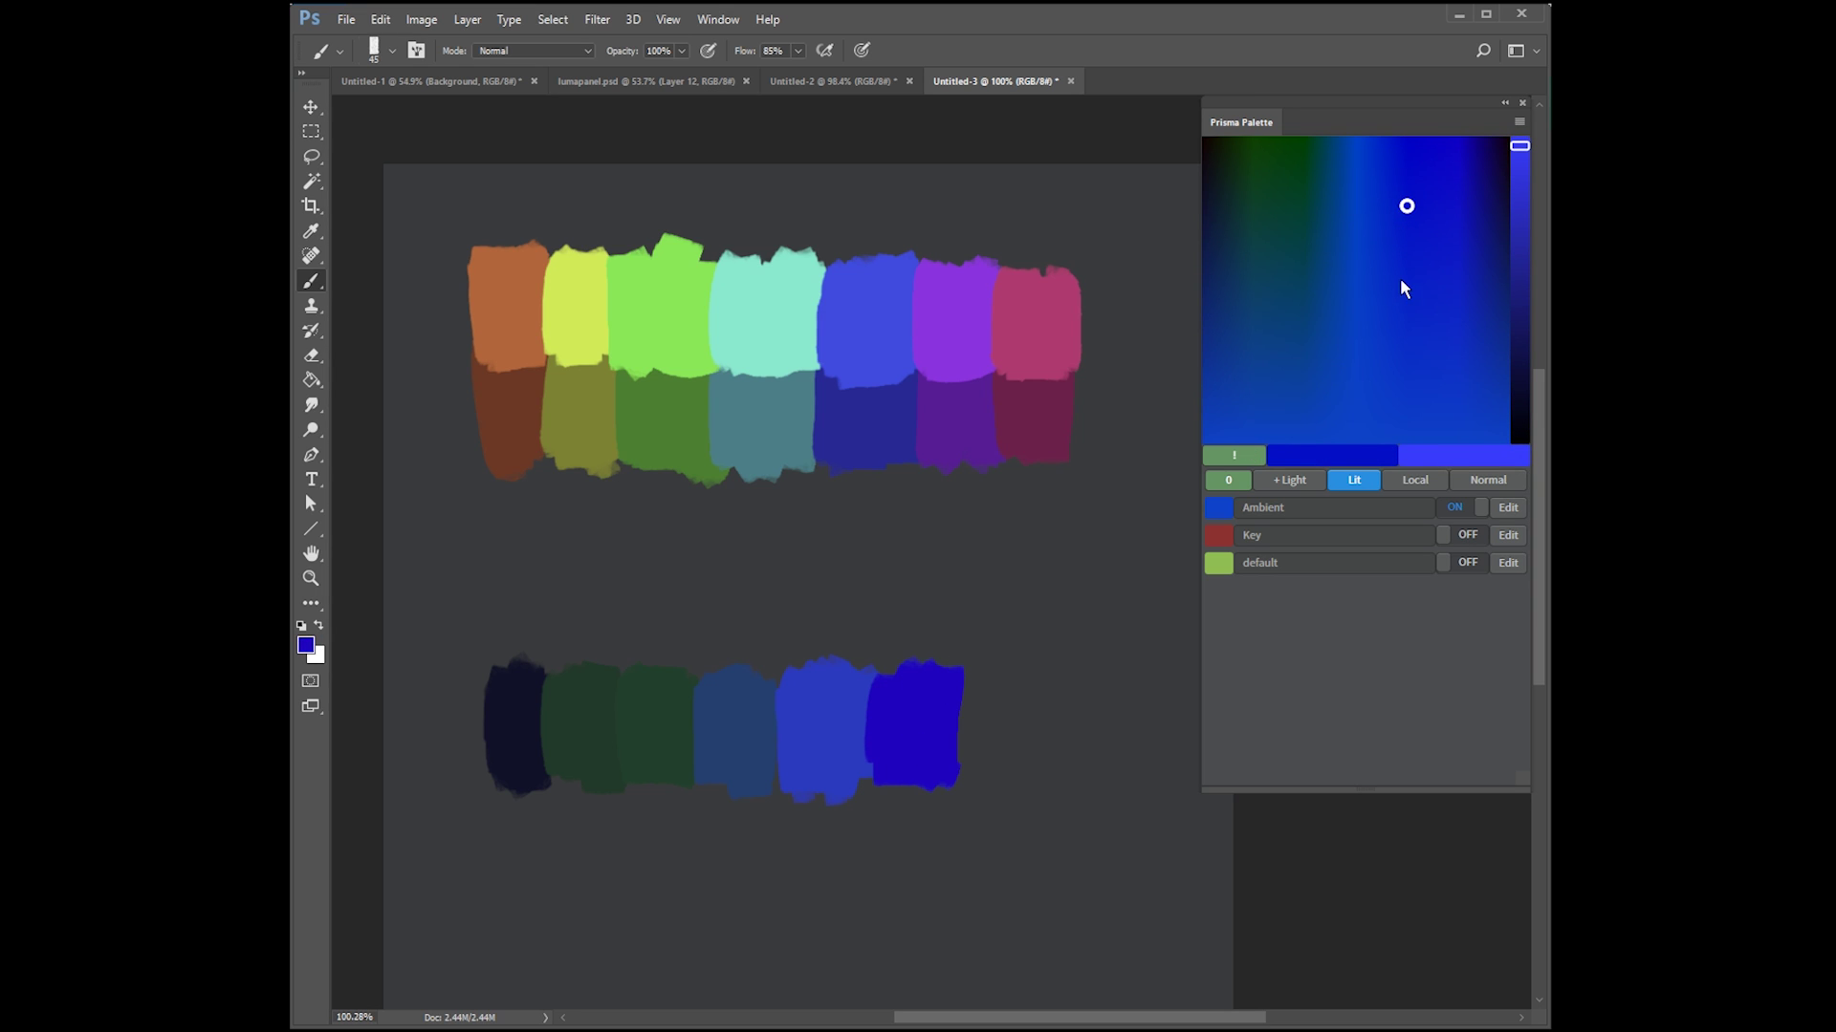
# Step: Finish the ambient-lit row with a vivid blue swatch from a magenta hue and a navy swatch from a pink hue
pyautogui.click(1449, 209)
pyautogui.moveTo(999, 681)
pyautogui.mouseDown()
pyautogui.moveTo(978, 774)
pyautogui.moveTo(1006, 731)
pyautogui.moveTo(973, 775)
pyautogui.moveTo(1018, 686)
pyautogui.moveTo(1014, 733)
pyautogui.moveTo(1064, 686)
pyautogui.moveTo(1093, 753)
pyautogui.mouseUp()
pyautogui.click(1463, 212)
pyautogui.click(1491, 207)
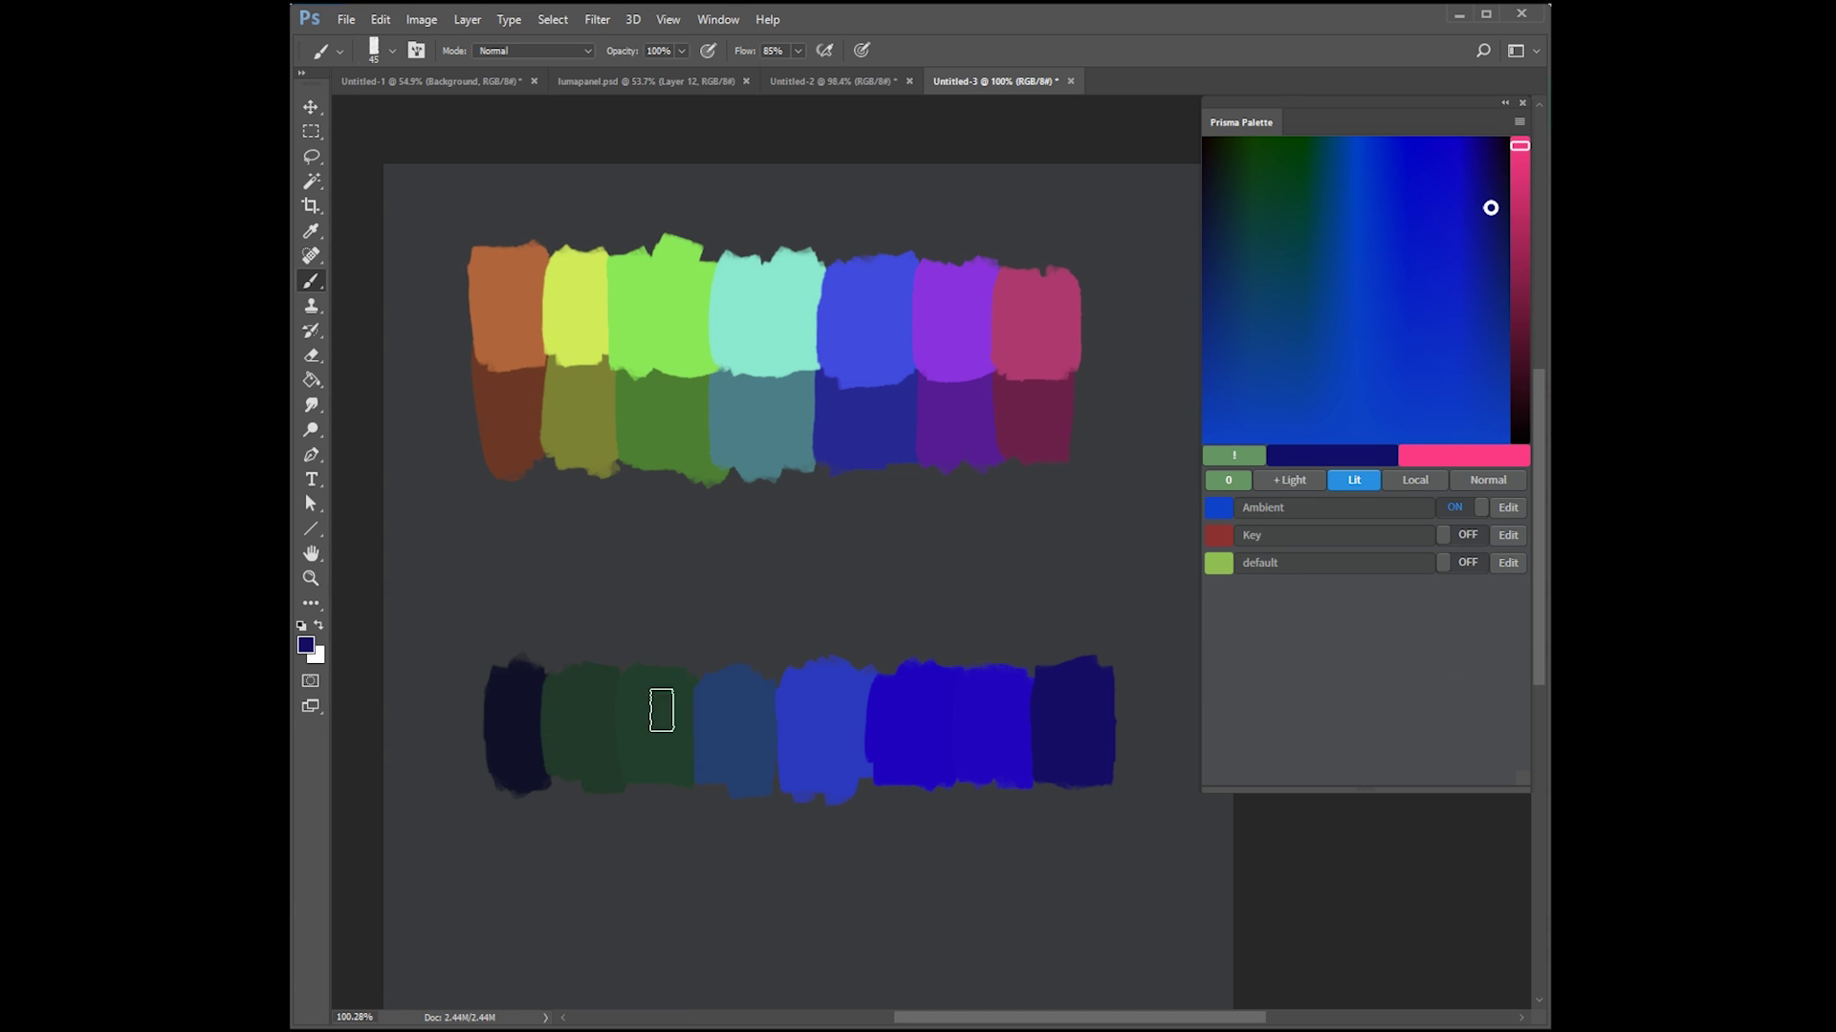
# Step: Sample the near-black swatch, turn the Key light on, and paint its red Key-lit version above it
pyautogui.keyDown('alt'); pyautogui.click(543, 730); pyautogui.keyUp('alt')
pyautogui.click(1458, 538)
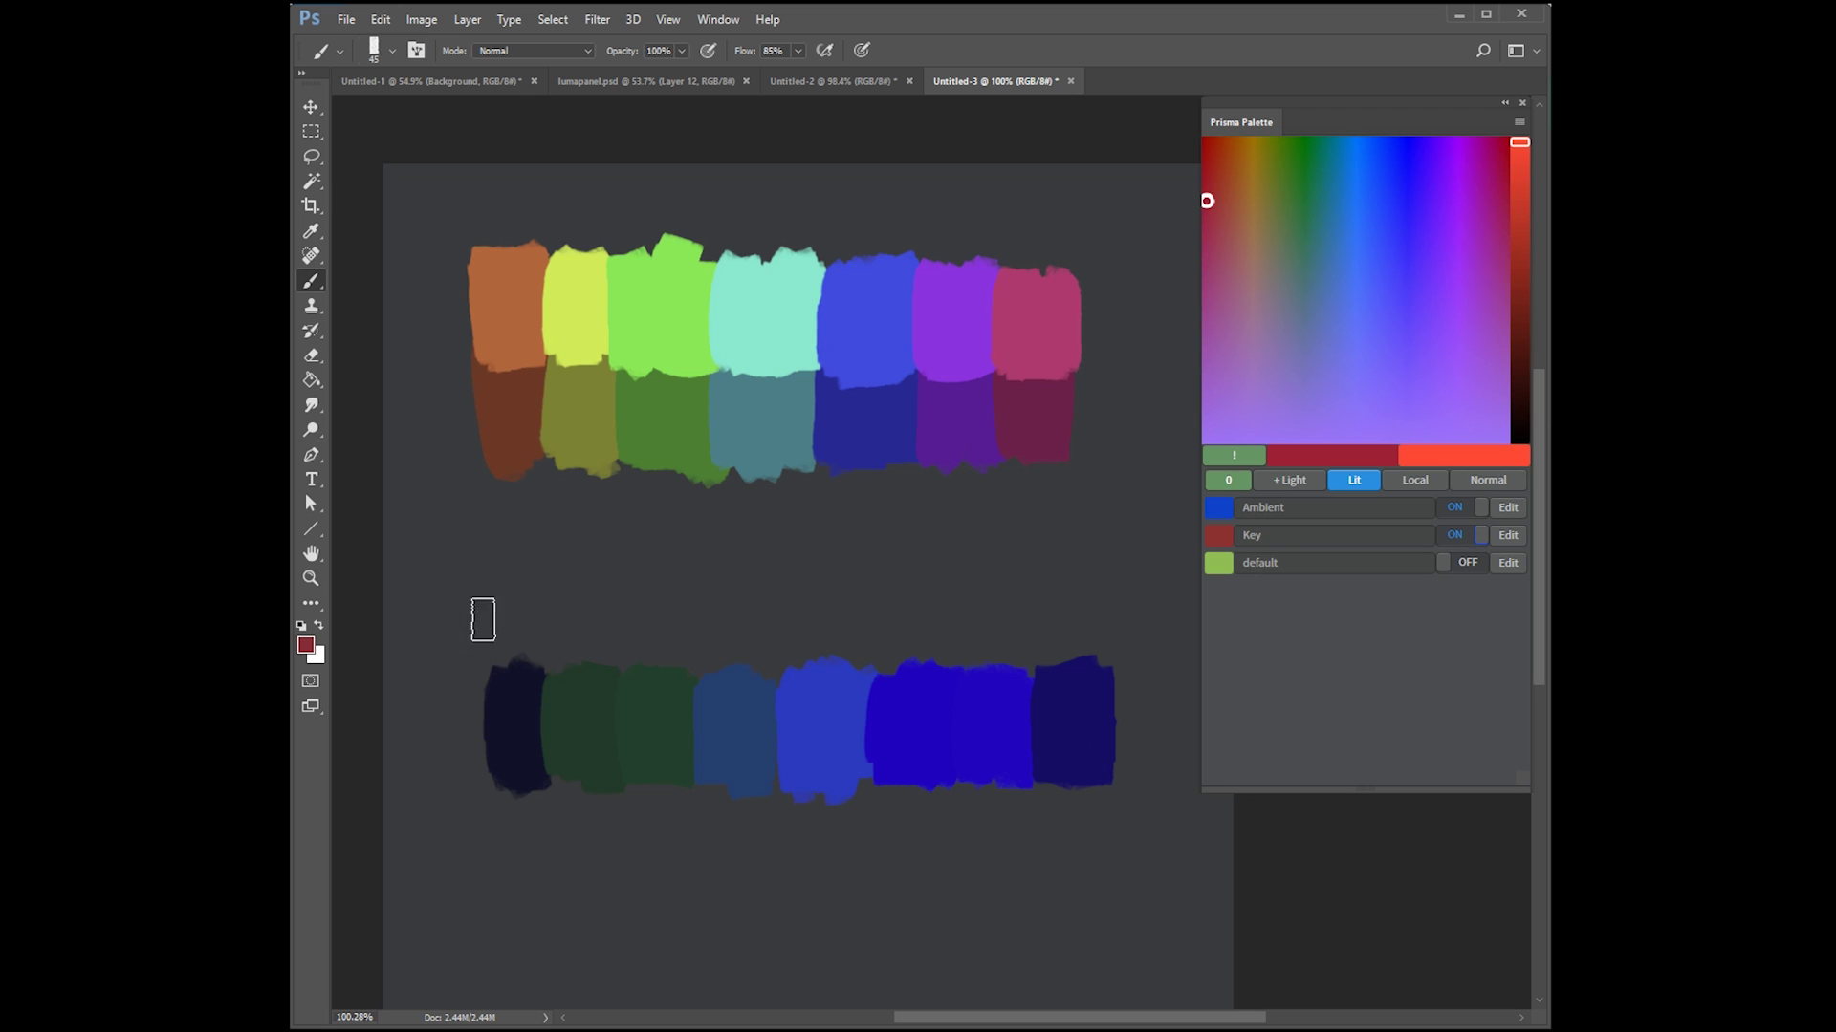
pyautogui.moveTo(483, 615)
pyautogui.mouseDown()
pyautogui.moveTo(508, 656)
pyautogui.moveTo(514, 607)
pyautogui.mouseUp()
pyautogui.hotkey('ctrl', 'z')
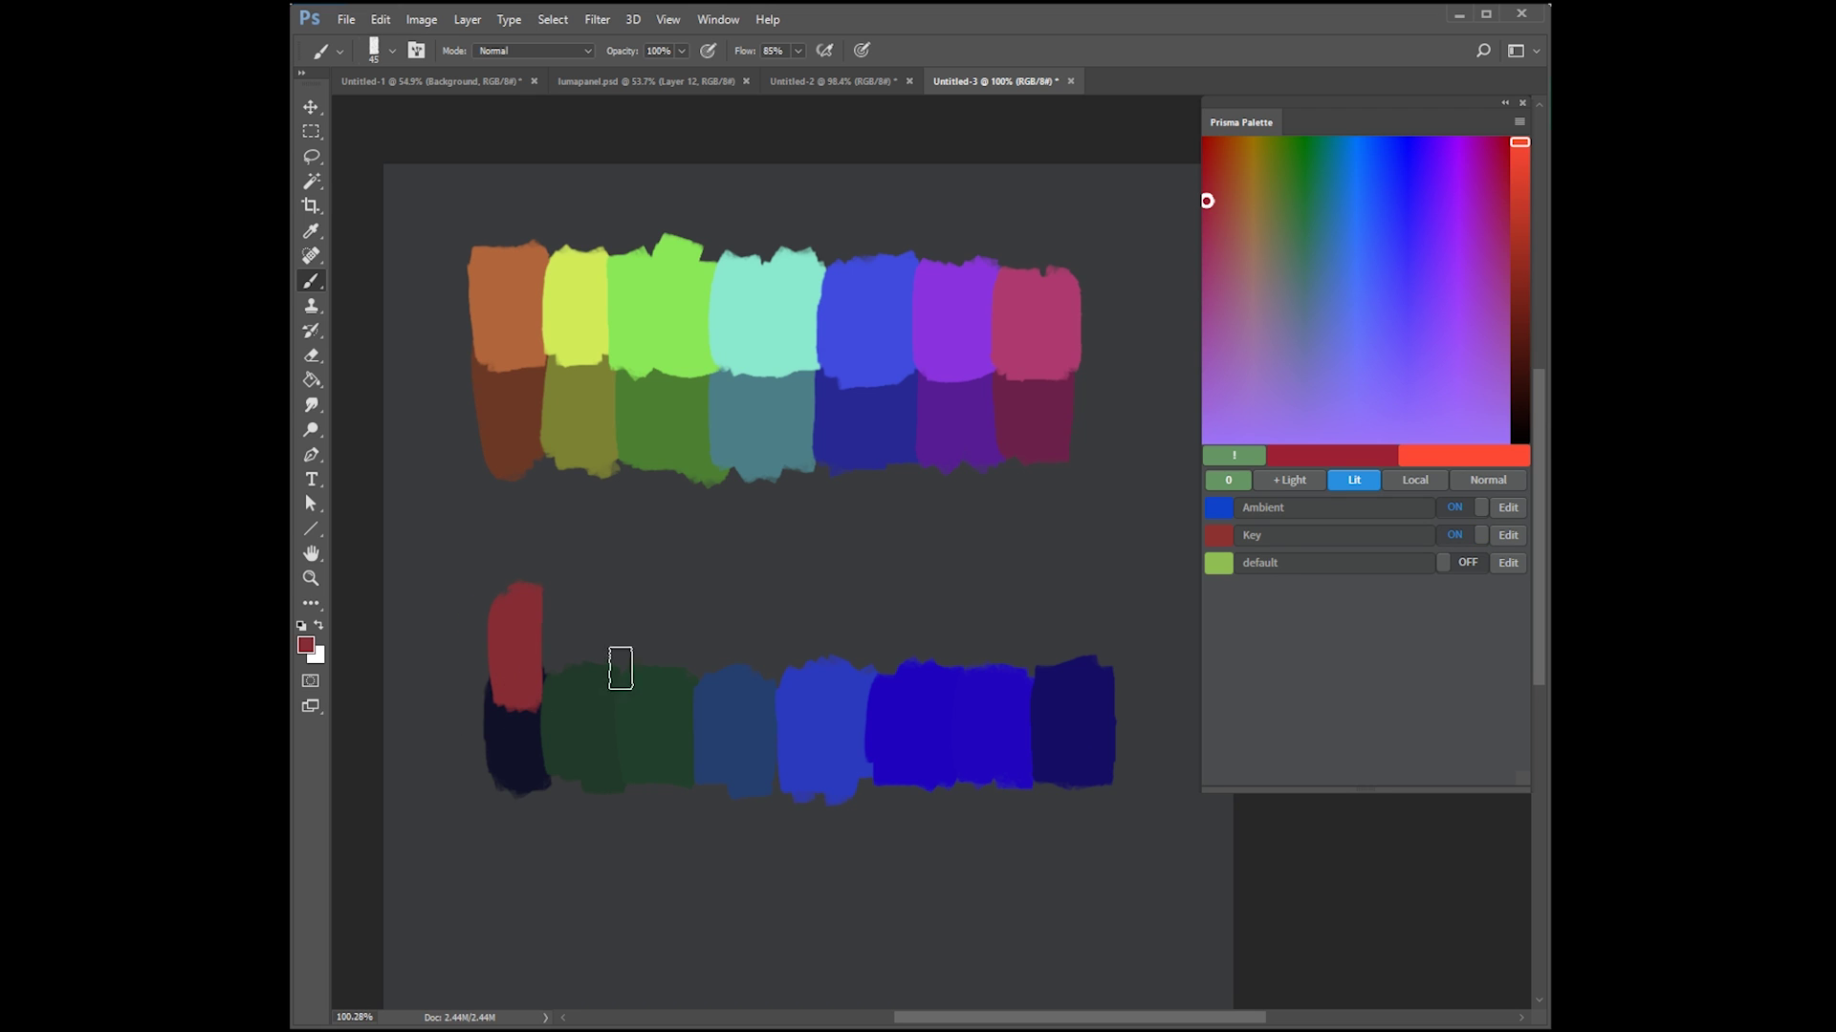
# Step: Sample each of the two dark green swatches with the Key light off, and paint their brown and olive-green Key-lit versions above them
pyautogui.click(1455, 535)
pyautogui.keyDown('alt'); pyautogui.click(595, 719); pyautogui.keyUp('alt')
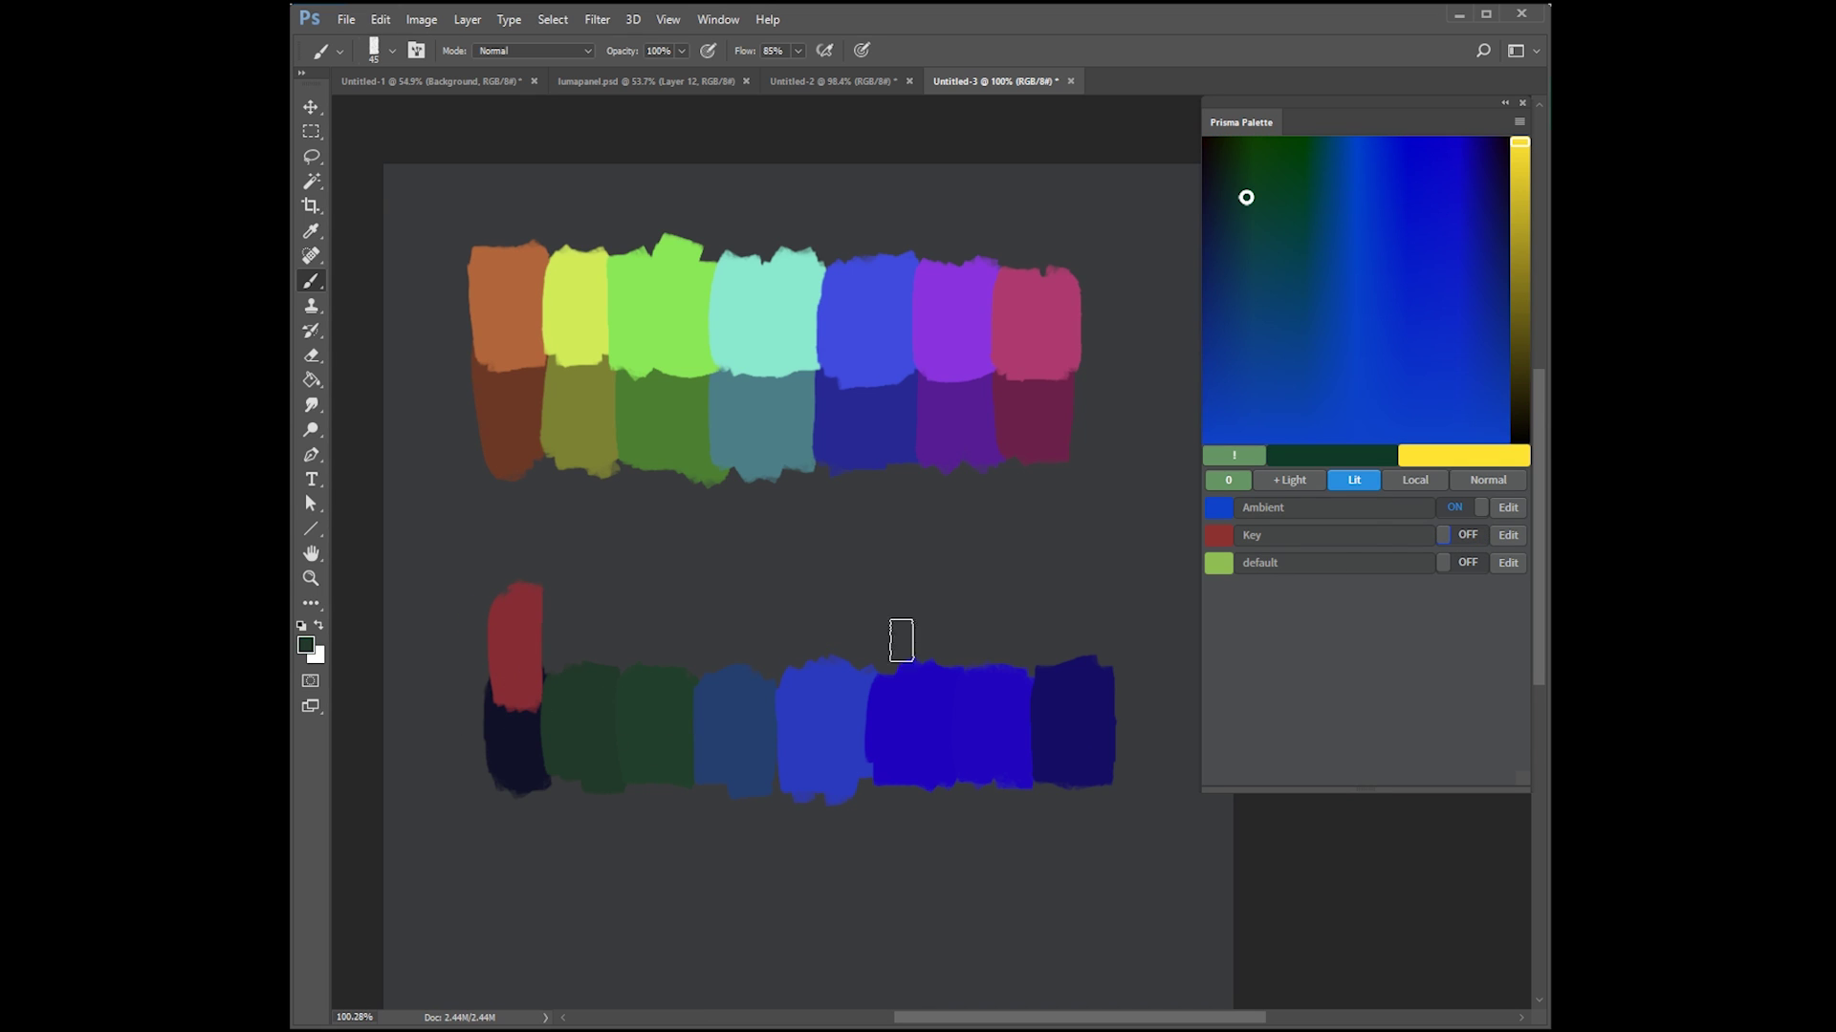
pyautogui.click(1463, 536)
pyautogui.moveTo(569, 612)
pyautogui.mouseDown()
pyautogui.moveTo(564, 688)
pyautogui.moveTo(598, 690)
pyautogui.moveTo(607, 621)
pyautogui.mouseUp()
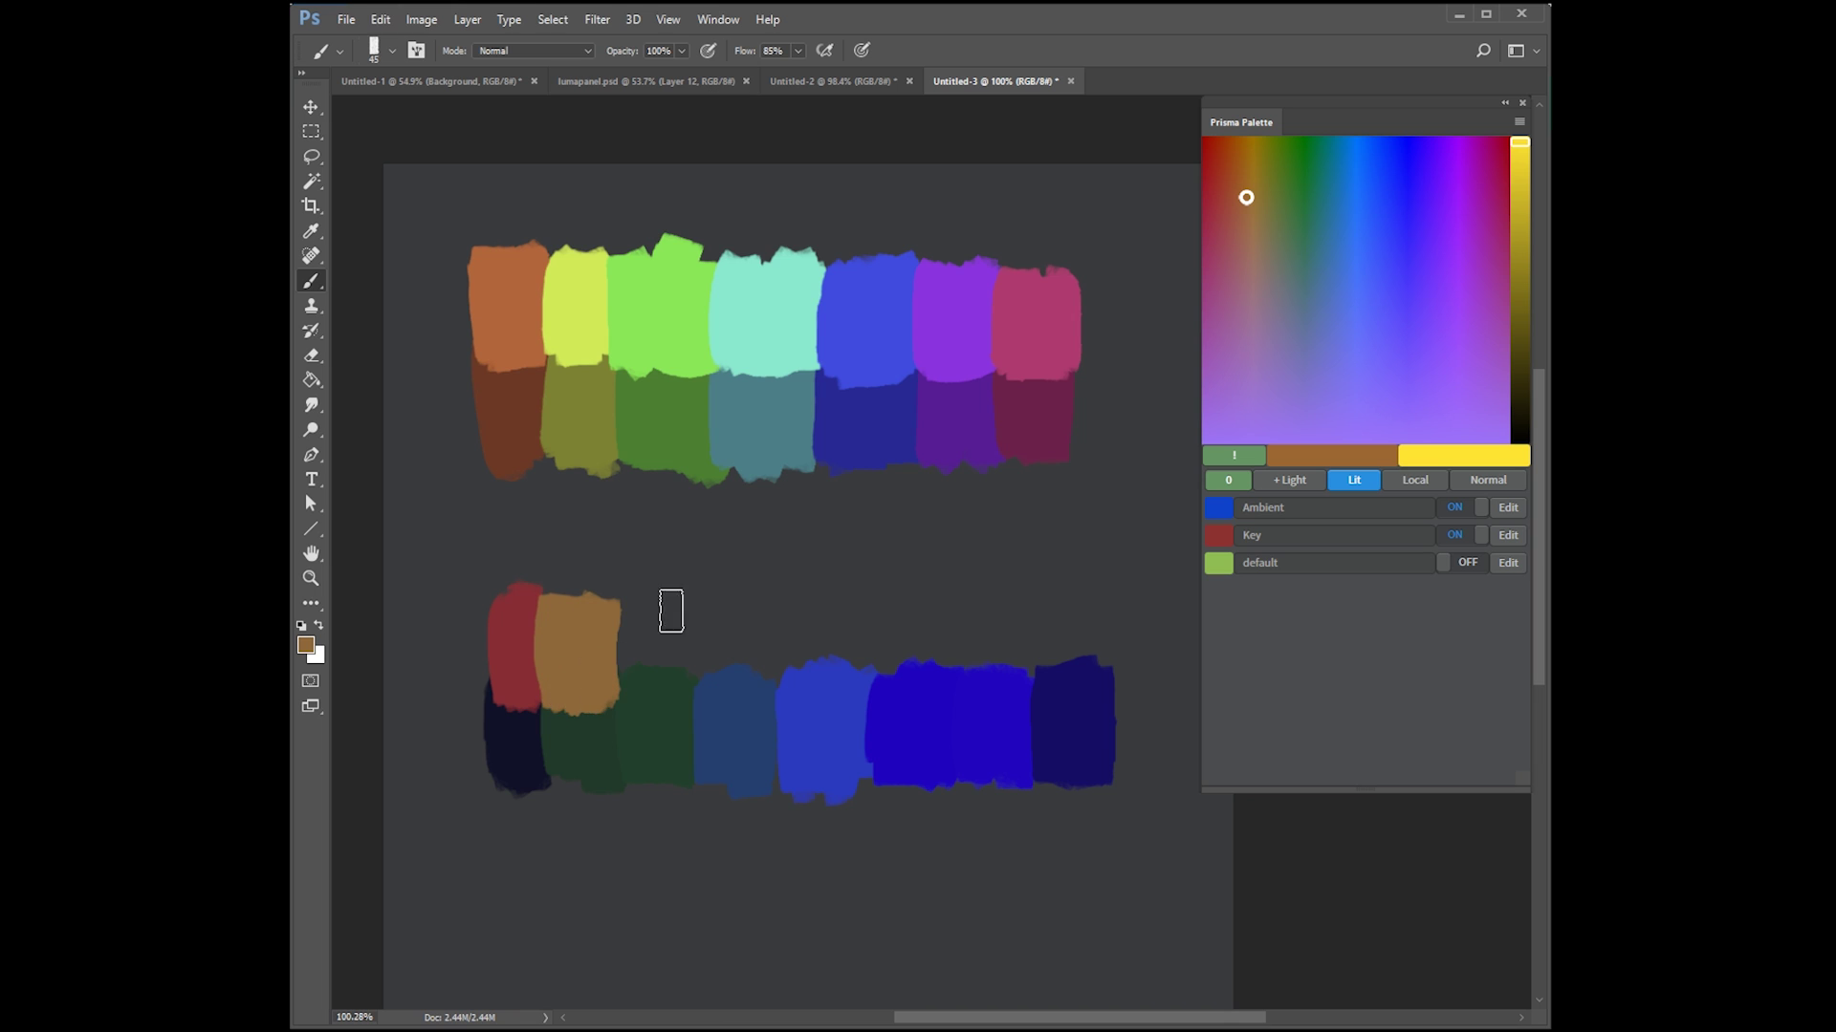
pyautogui.keyDown('alt'); pyautogui.click(660, 724); pyautogui.keyUp('alt')
pyautogui.moveTo(628, 674)
pyautogui.mouseDown()
pyautogui.moveTo(656, 635)
pyautogui.moveTo(635, 697)
pyautogui.moveTo(672, 622)
pyautogui.moveTo(674, 678)
pyautogui.mouseUp()
# Step: Sample the dark slate-blue swatch with the Key light off, and paint its Key-lit version above it
pyautogui.click(1482, 535)
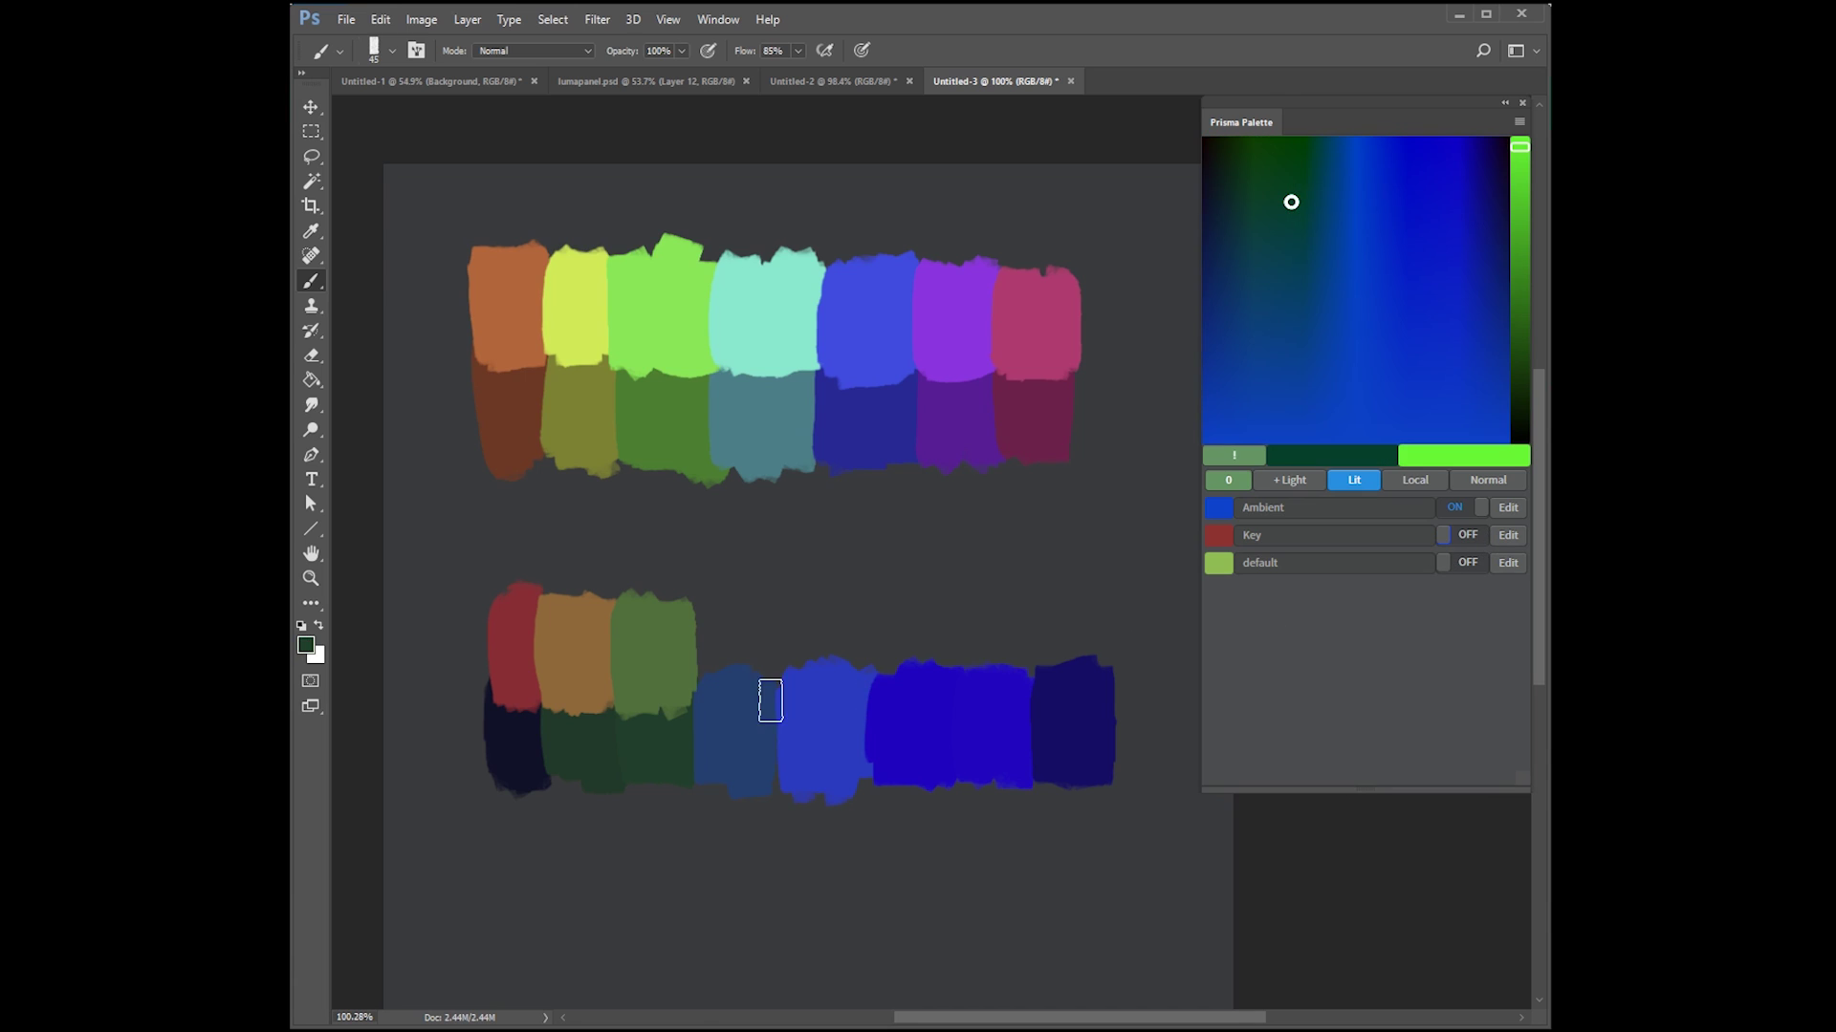
pyautogui.keyDown('alt'); pyautogui.click(768, 708); pyautogui.keyUp('alt')
pyautogui.click(1444, 535)
pyautogui.moveTo(729, 656); pyautogui.dragTo(758, 618)
# Step: Sample the medium blue swatch with the Key light off, and paint its lighter Key-lit version above it
pyautogui.click(1470, 531)
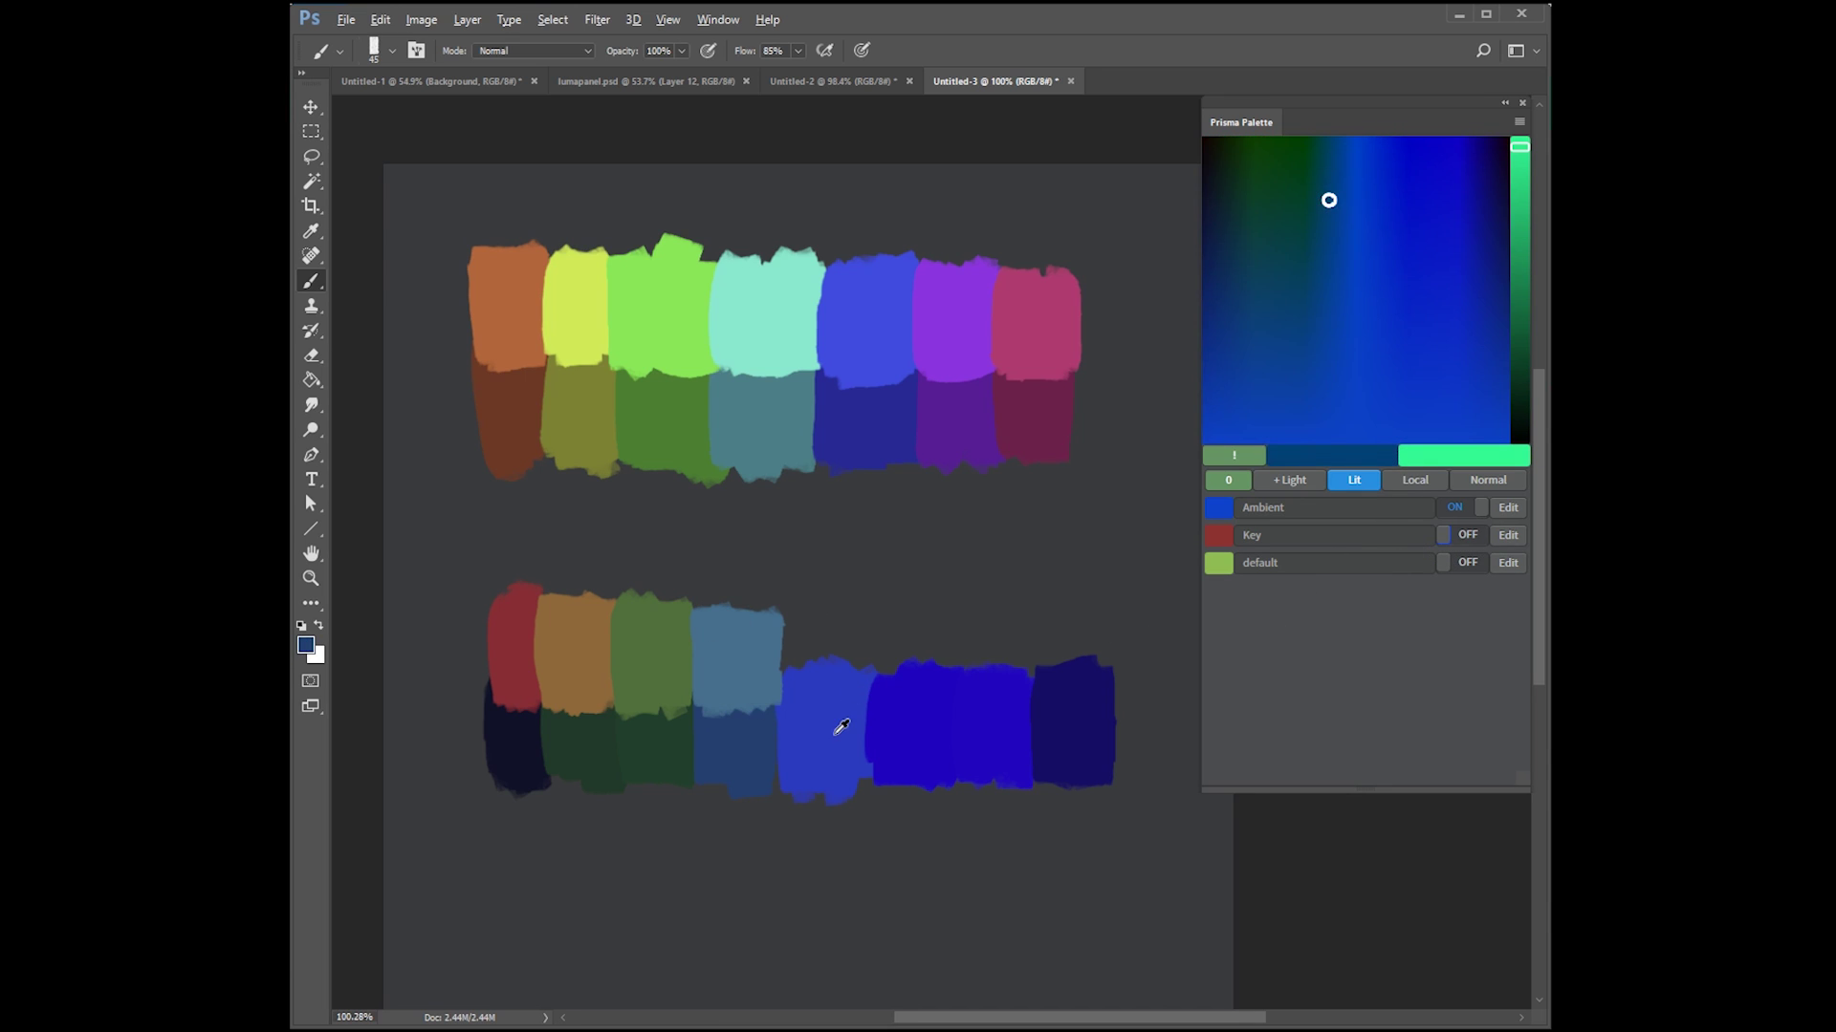
pyautogui.keyDown('alt'); pyautogui.click(836, 730); pyautogui.keyUp('alt')
pyautogui.click(1463, 532)
pyautogui.moveTo(800, 647)
pyautogui.mouseDown()
pyautogui.moveTo(821, 680)
pyautogui.moveTo(873, 638)
pyautogui.mouseUp()
# Step: Sample the first vivid blue swatch with the Key light off, and paint its Key-lit version above it
pyautogui.click(1470, 535)
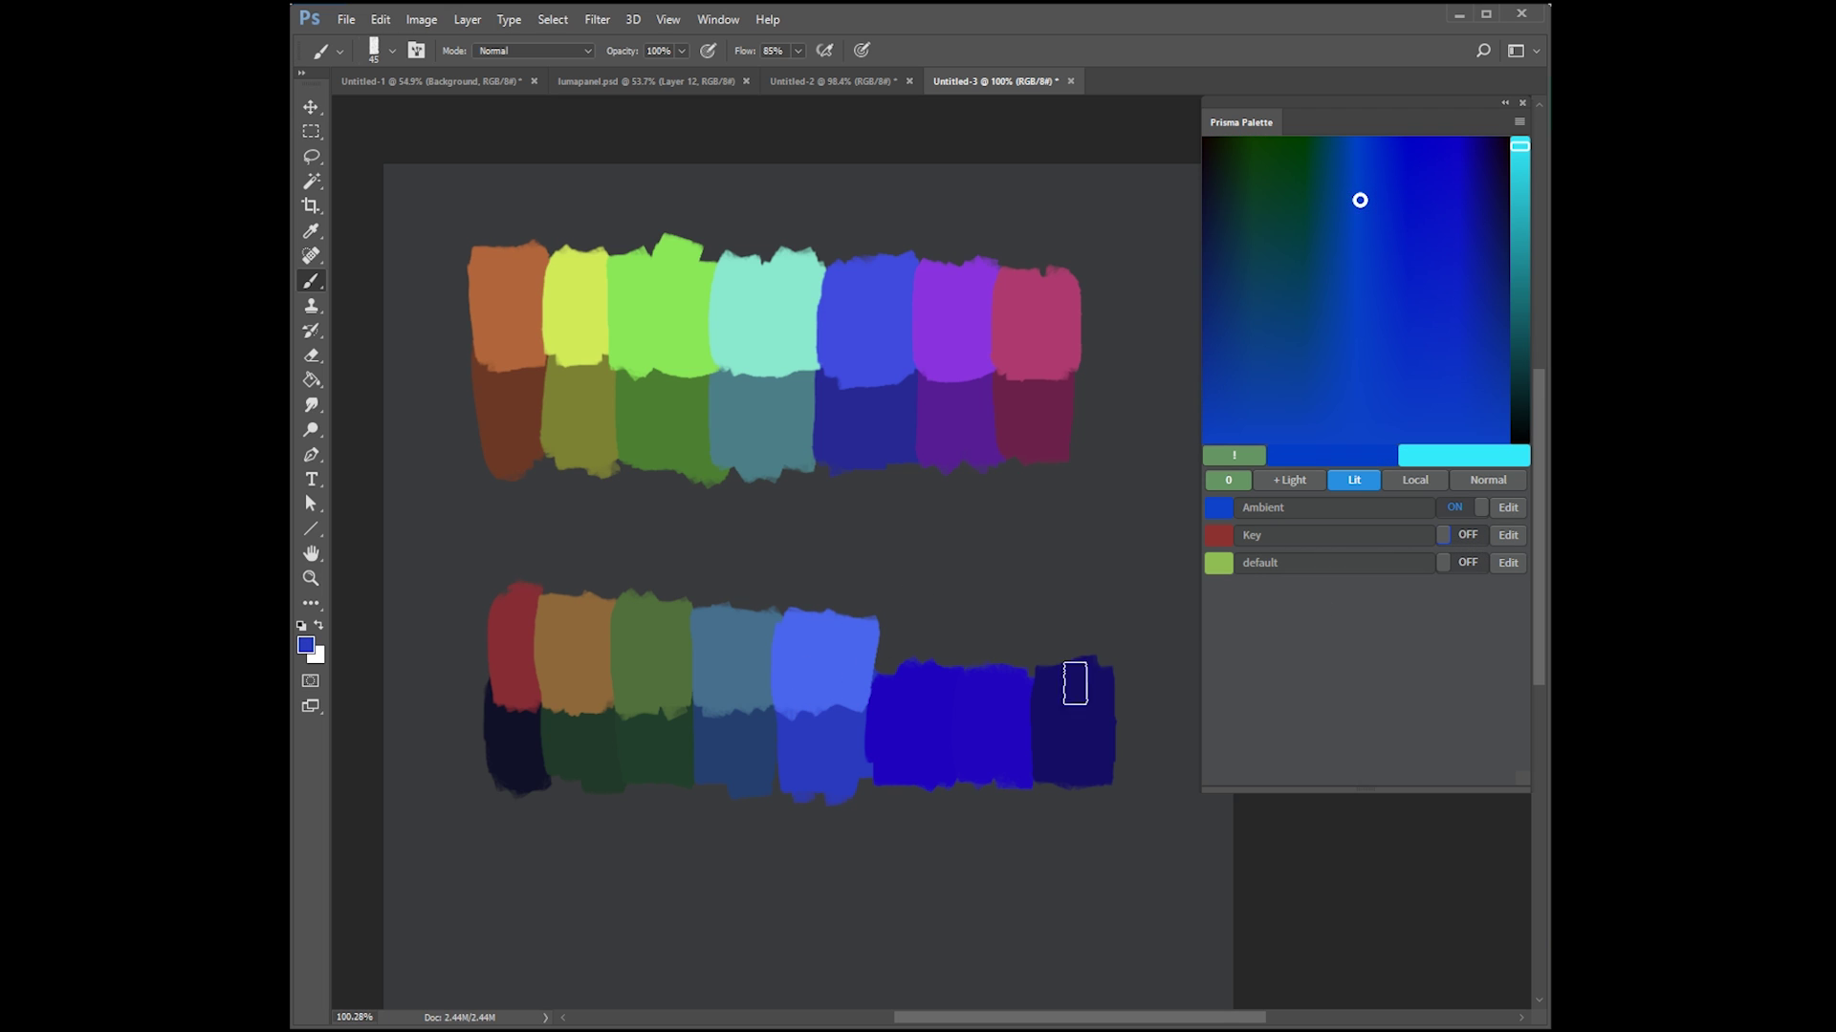
pyautogui.keyDown('alt'); pyautogui.click(914, 713); pyautogui.keyUp('alt')
pyautogui.click(1451, 537)
pyautogui.moveTo(898, 643)
pyautogui.mouseDown()
pyautogui.moveTo(884, 692)
pyautogui.moveTo(944, 664)
pyautogui.mouseUp()
# Step: Sample the second vivid blue swatch with the Key light off, and paint its violet Key-lit version above it
pyautogui.click(1460, 534)
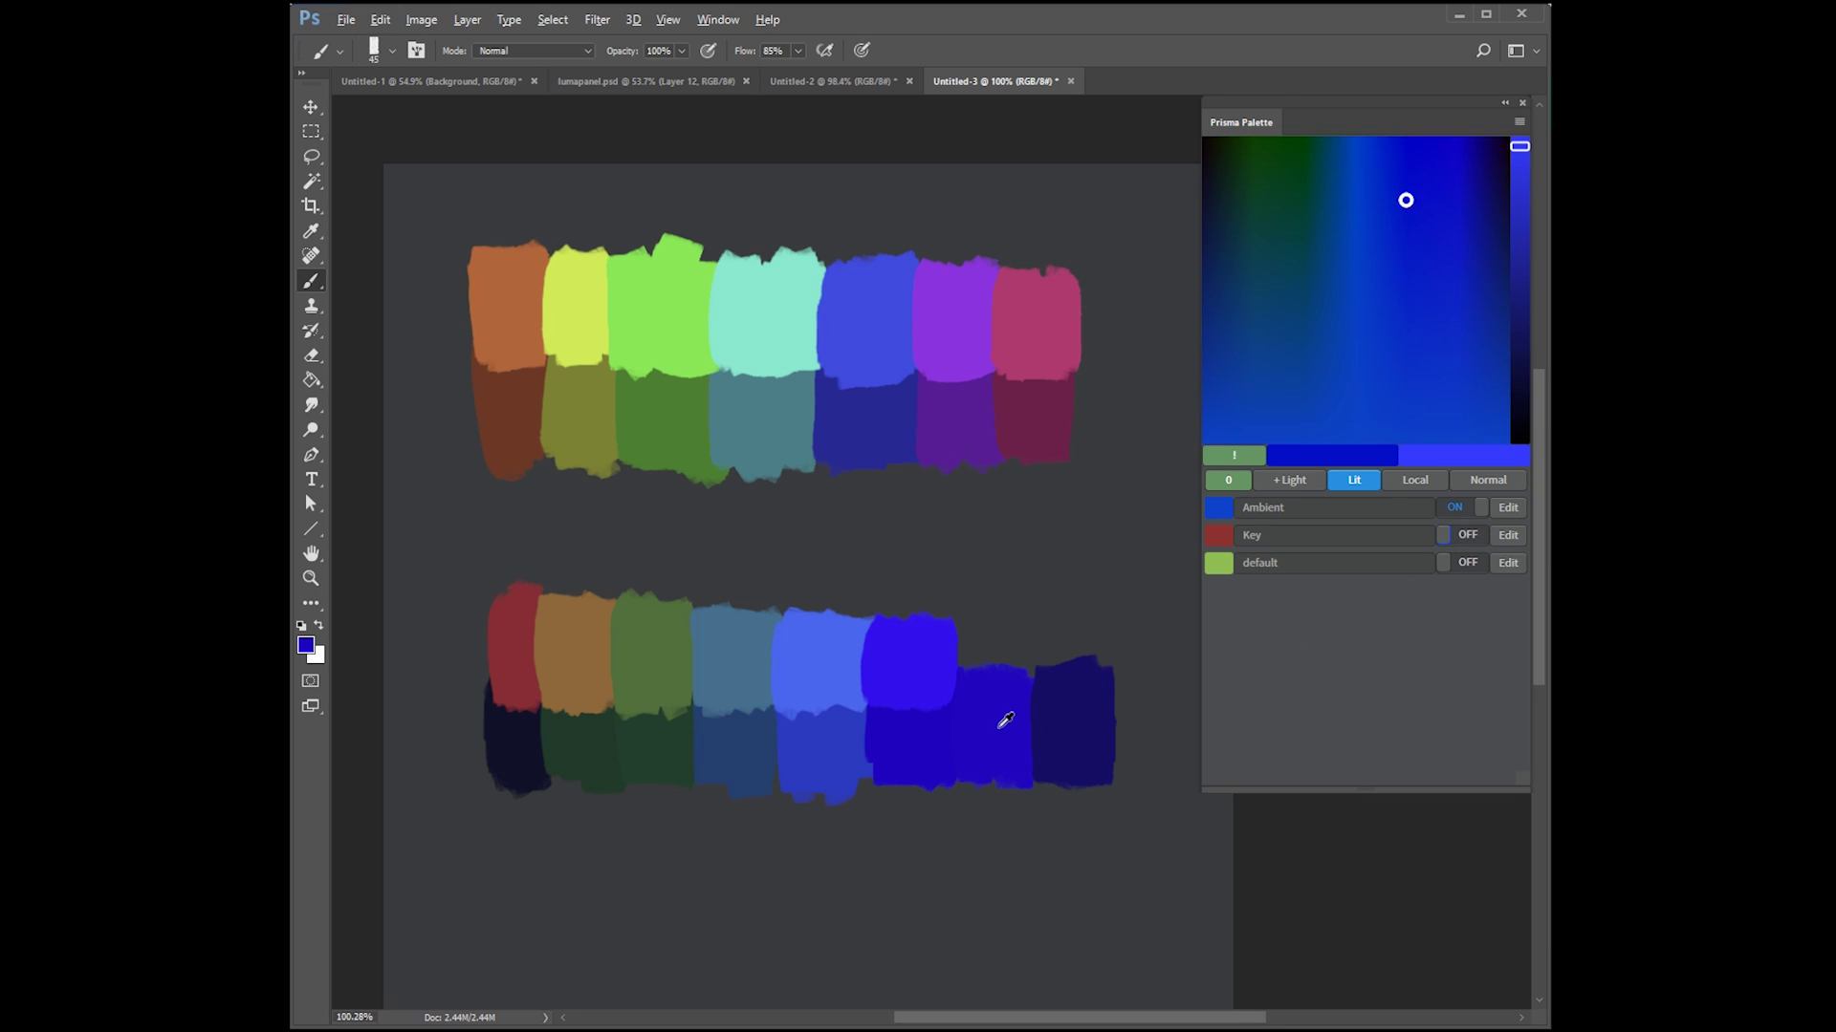
pyautogui.keyDown('alt'); pyautogui.click(1000, 721); pyautogui.keyUp('alt')
pyautogui.click(1438, 535)
pyautogui.moveTo(967, 631); pyautogui.dragTo(1021, 636)
# Step: Sample the navy swatch at the row's end with the Key light off, and paint its magenta Key-lit version above it
pyautogui.click(1460, 535)
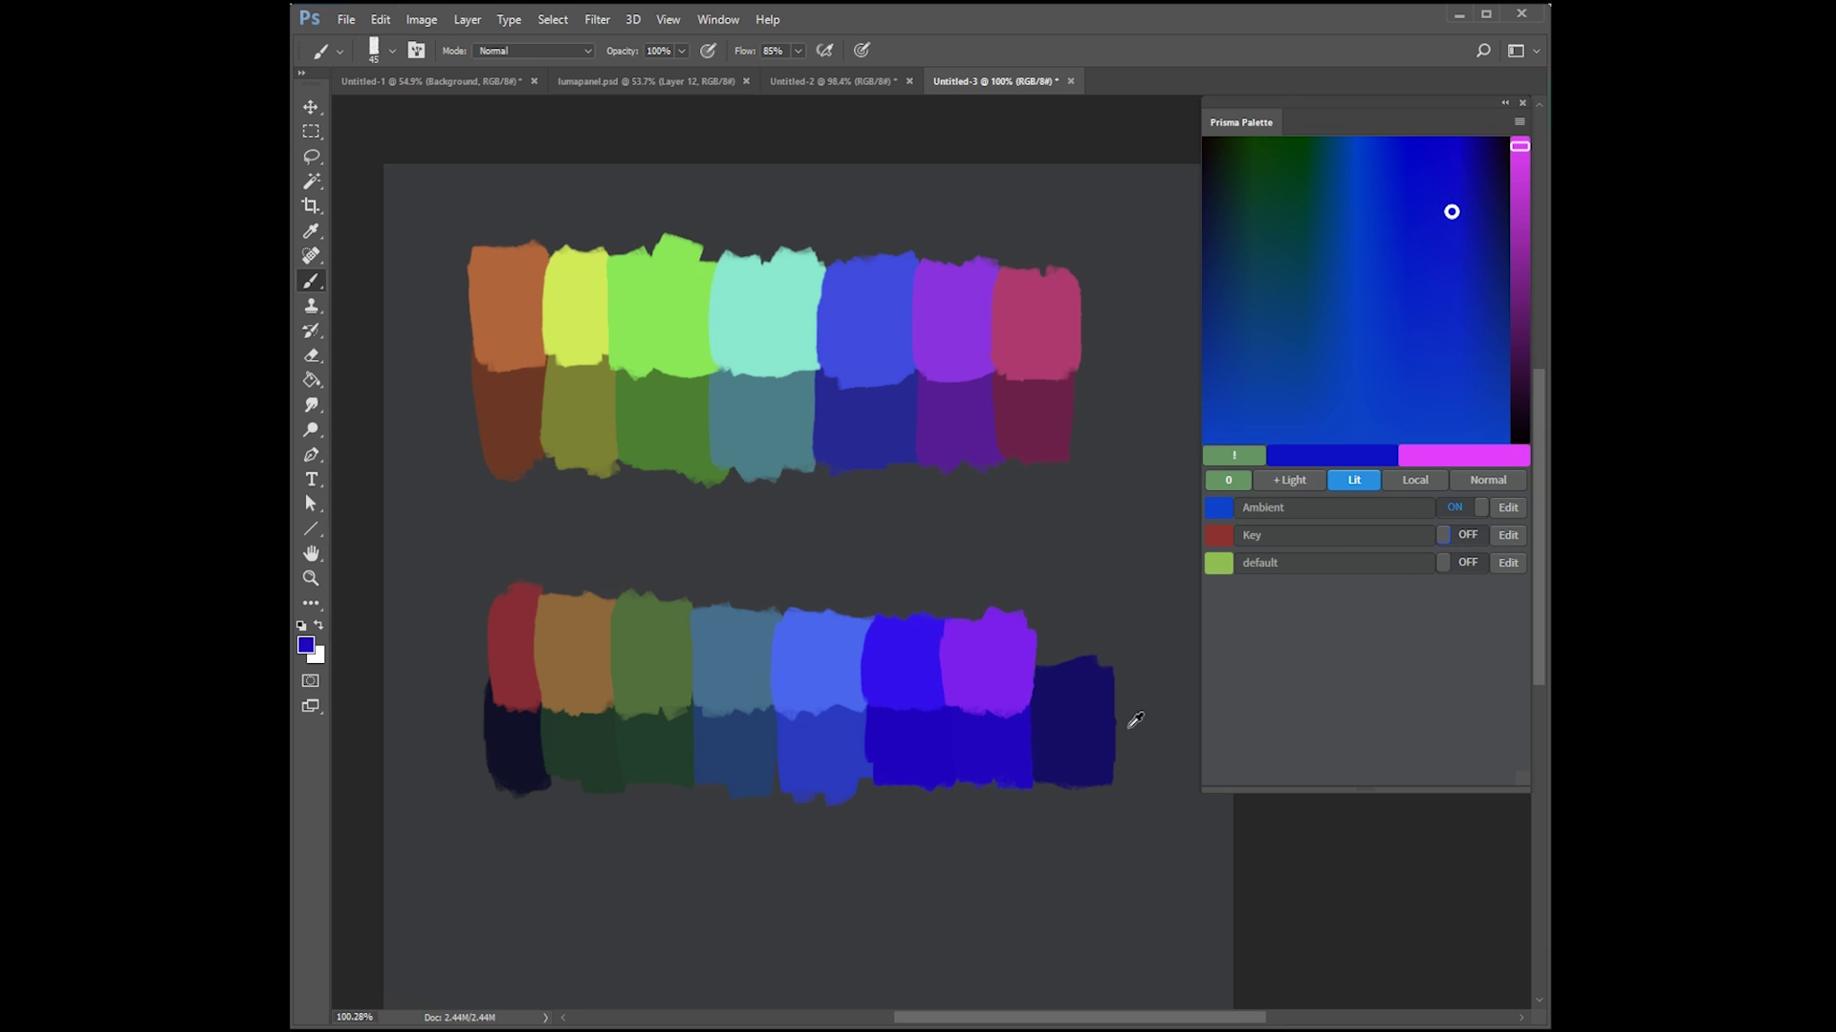
pyautogui.keyDown('alt'); pyautogui.click(1080, 717); pyautogui.keyUp('alt')
pyautogui.click(1443, 536)
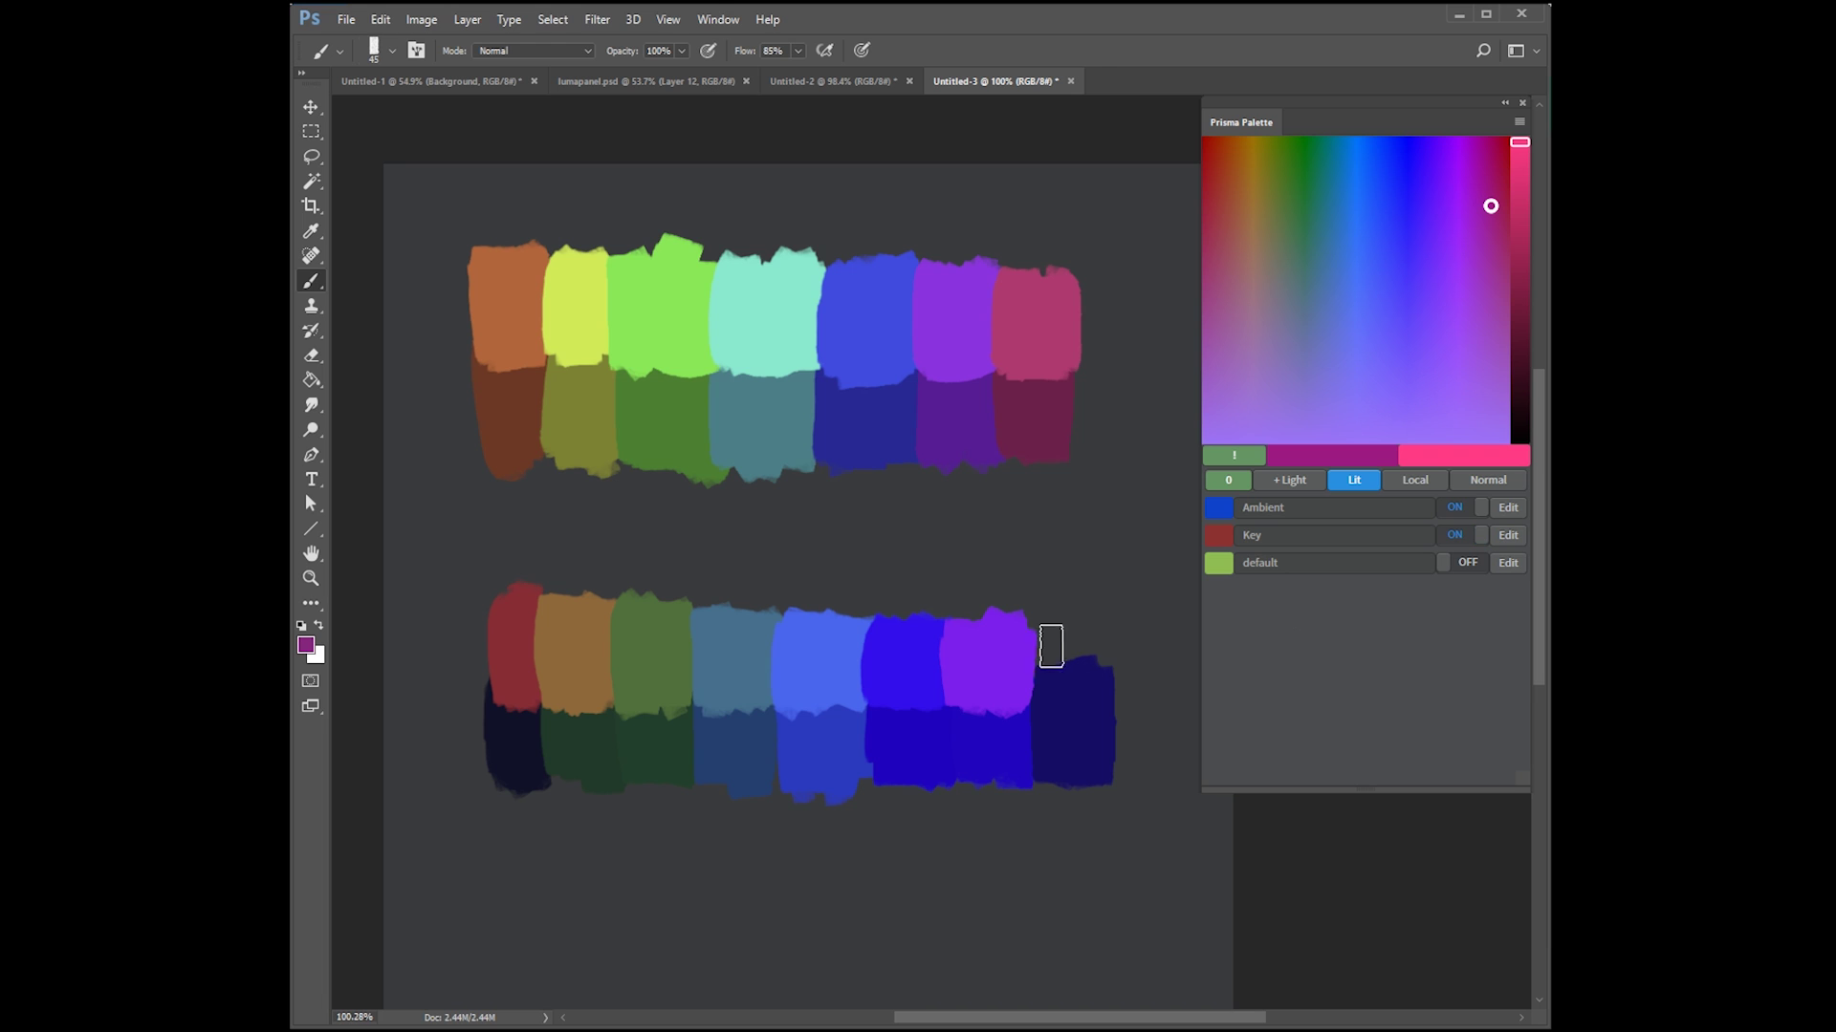
pyautogui.moveTo(1049, 644)
pyautogui.mouseDown()
pyautogui.moveTo(1087, 657)
pyautogui.moveTo(1094, 702)
pyautogui.mouseUp()
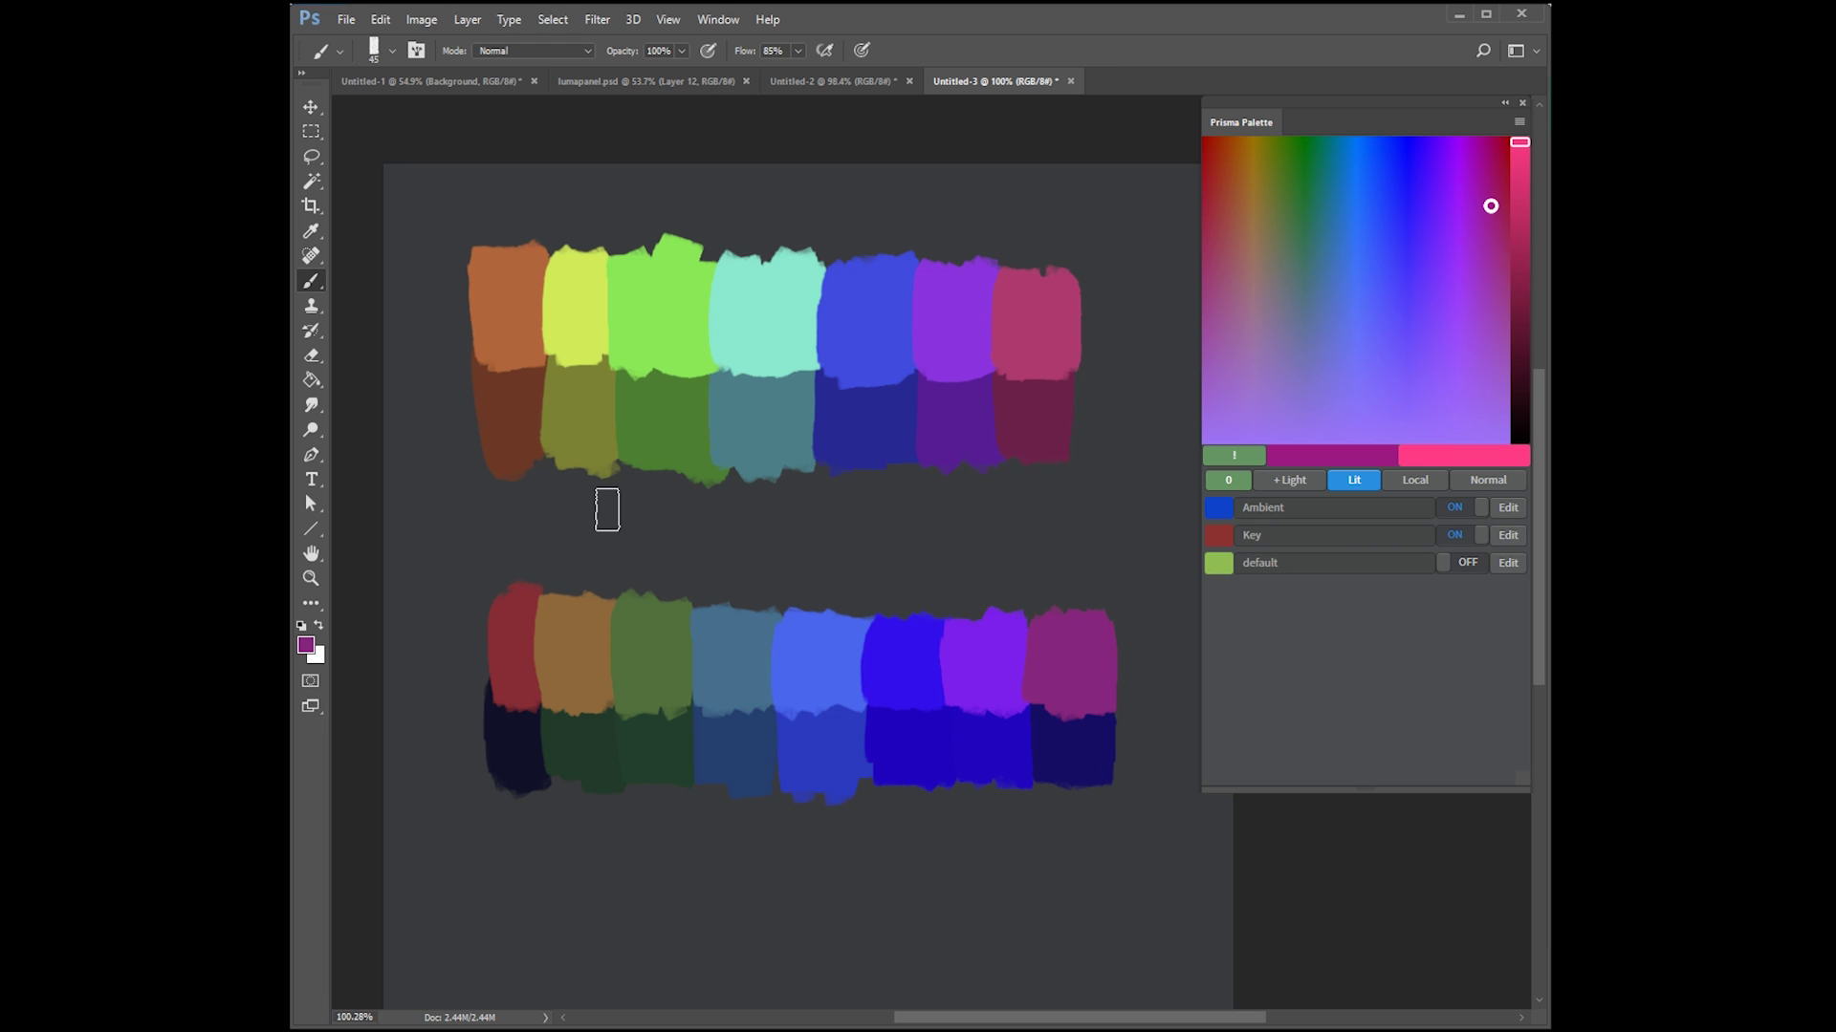